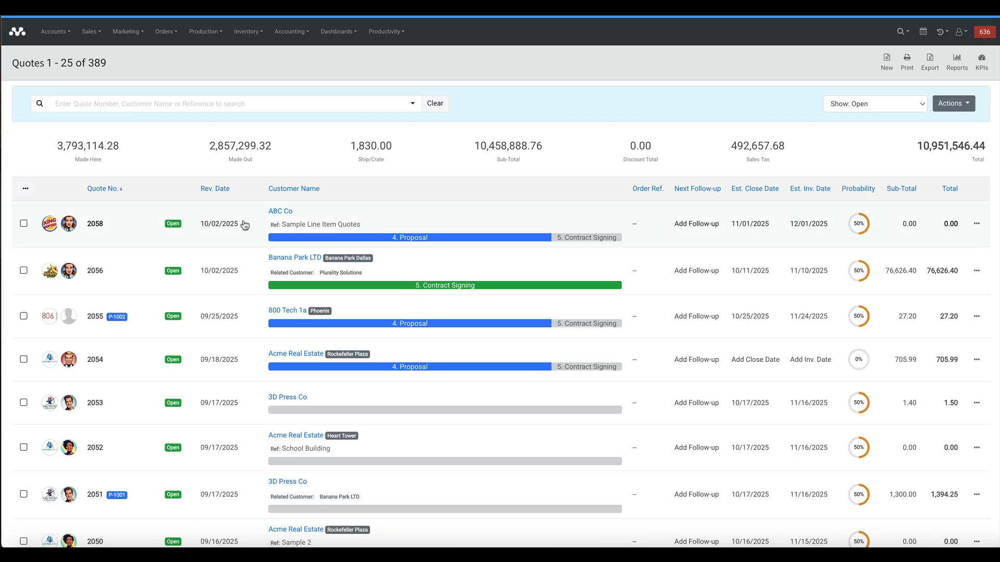
- Open the ABC Co quote referenced "Sample Line Item Quotes" and view its line item entries
click(301, 221)
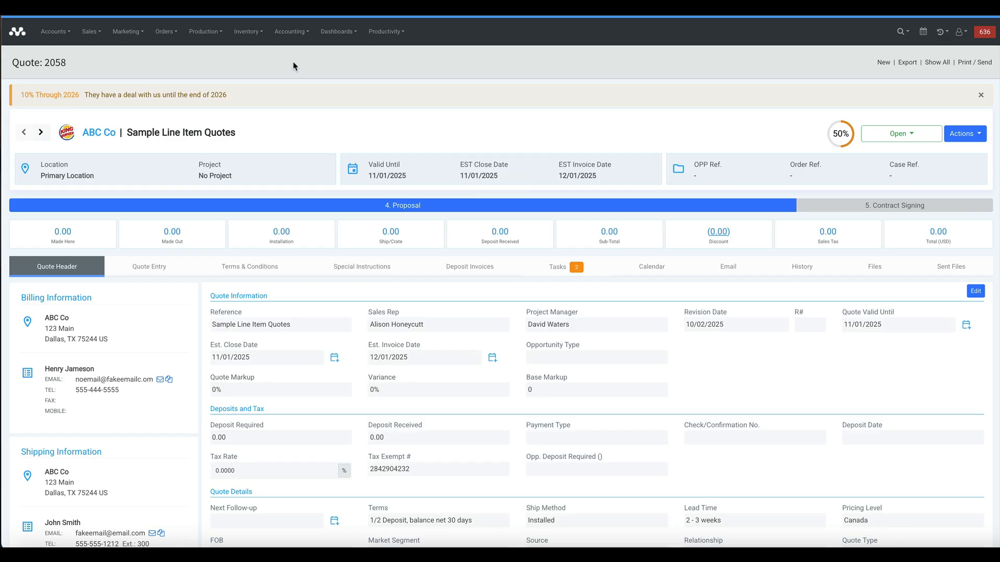
click(148, 267)
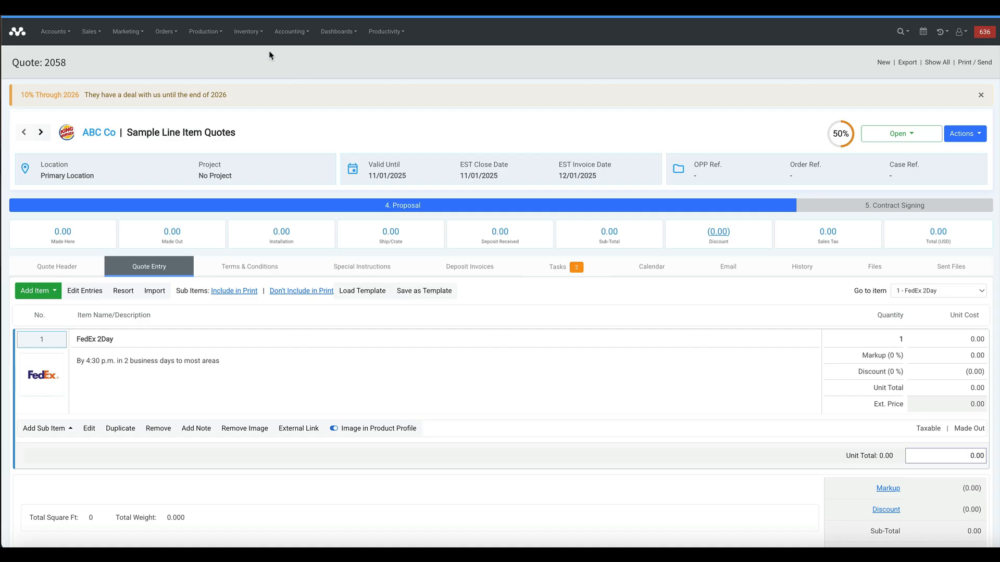
- Search Products and Services for "fed" and open the FedEx 2Day service to examine its default-item settings
click(244, 31)
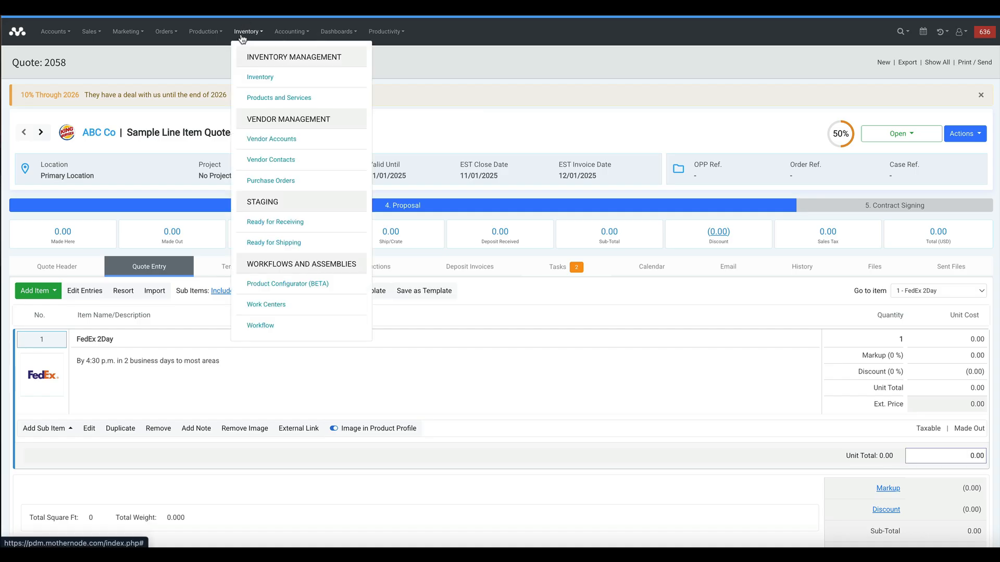
click(267, 99)
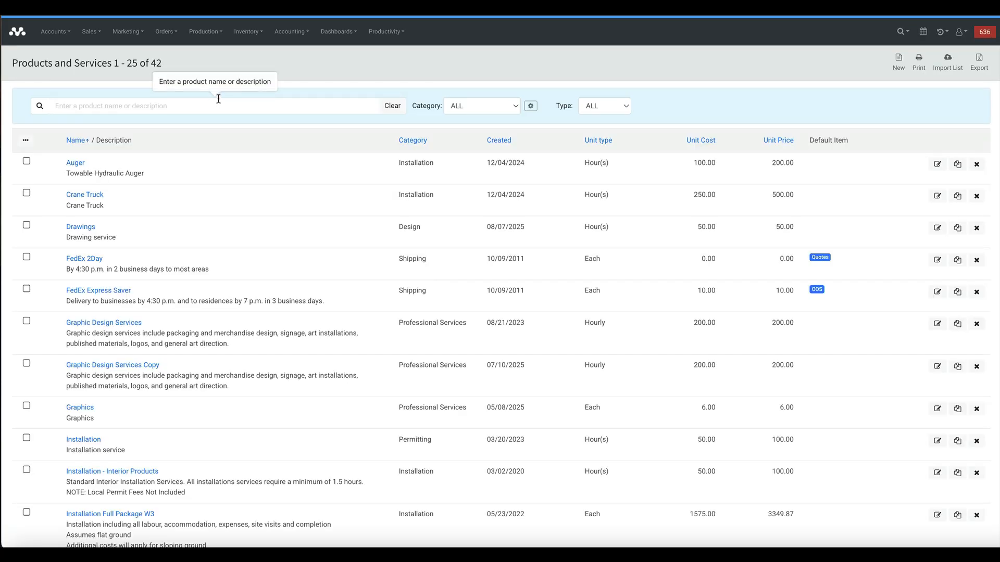
text(fed)
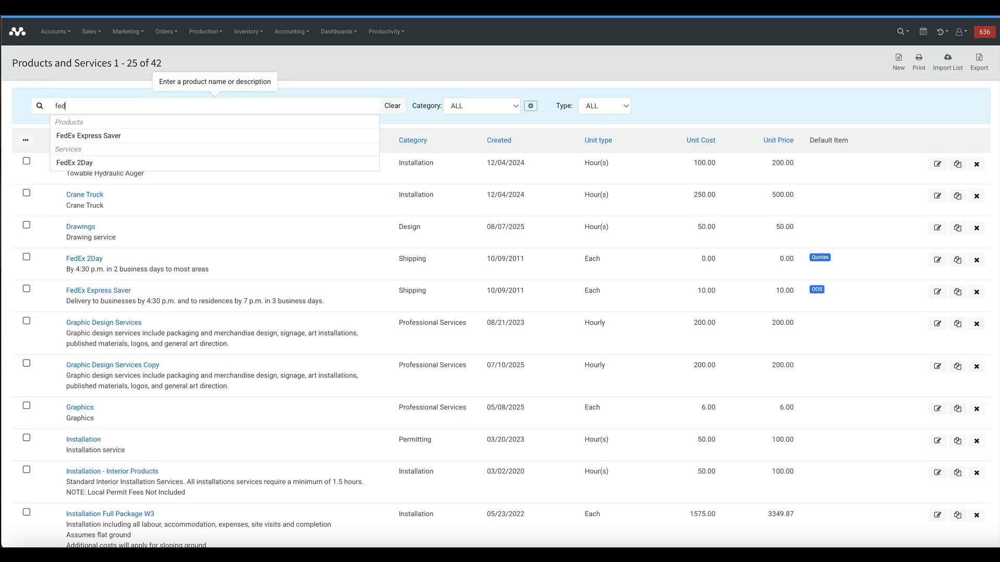
key(Return)
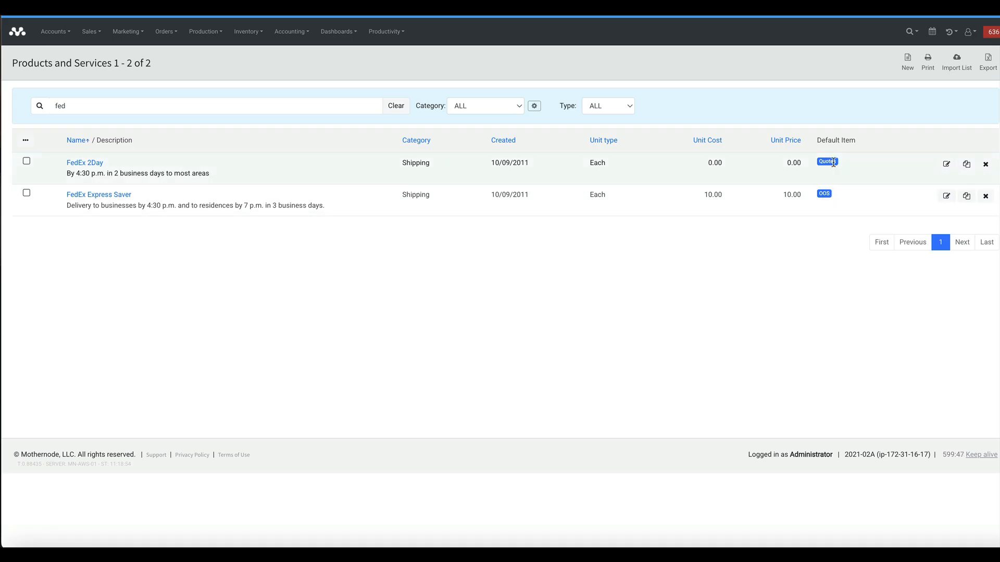
click(99, 168)
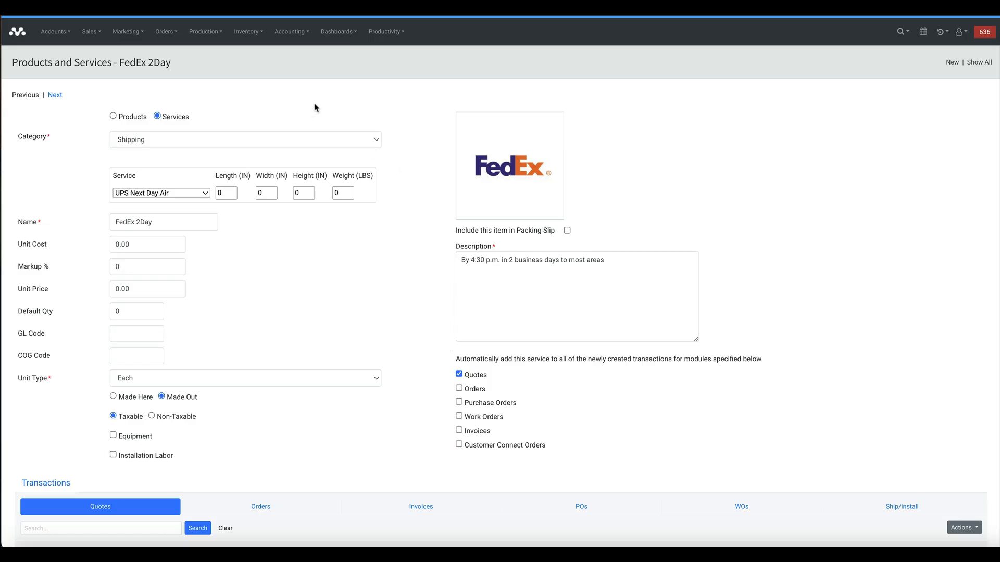
- Return to ABC Co's recently viewed quote and remove the FedEx 2Day line item from its entries
click(937, 36)
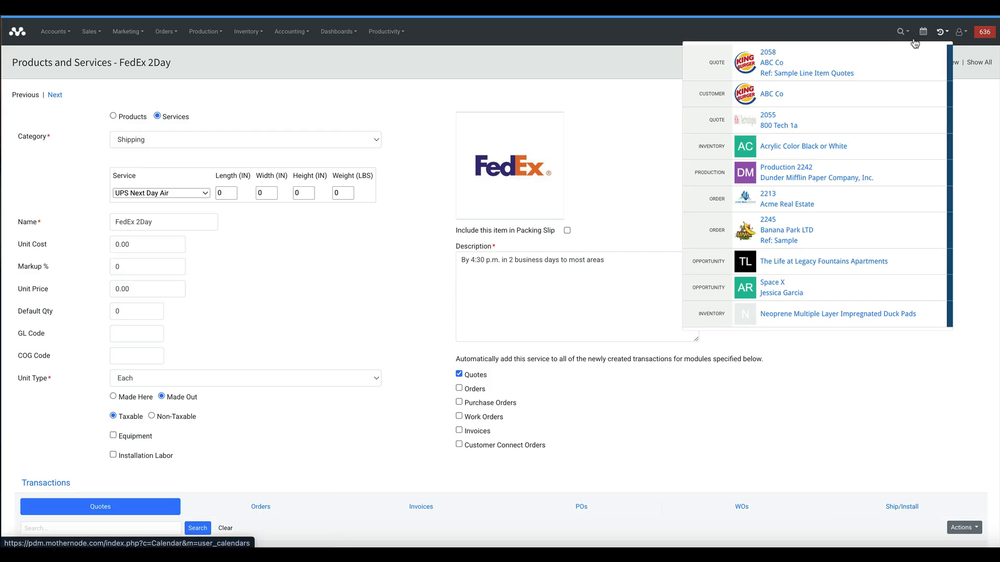
click(775, 64)
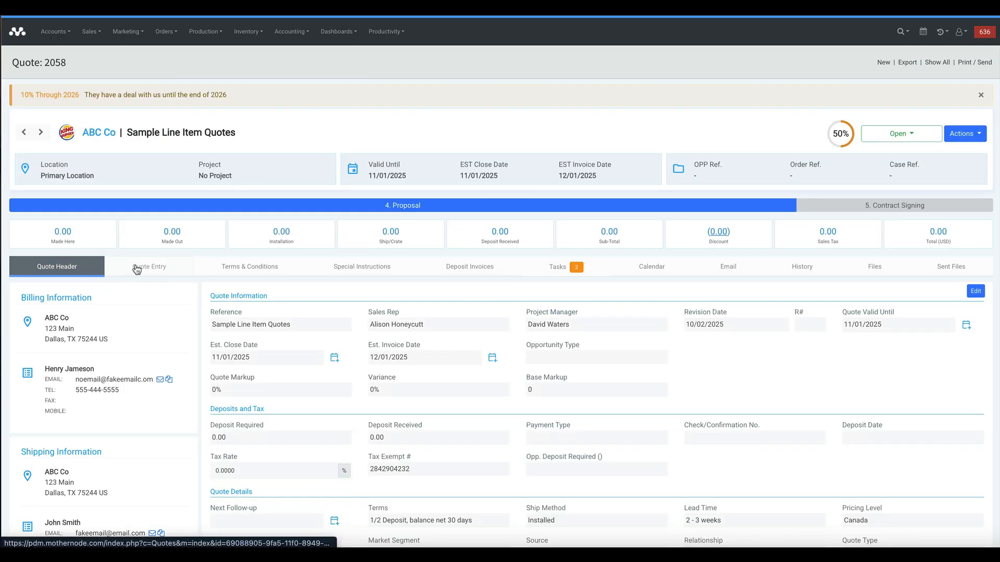
click(137, 269)
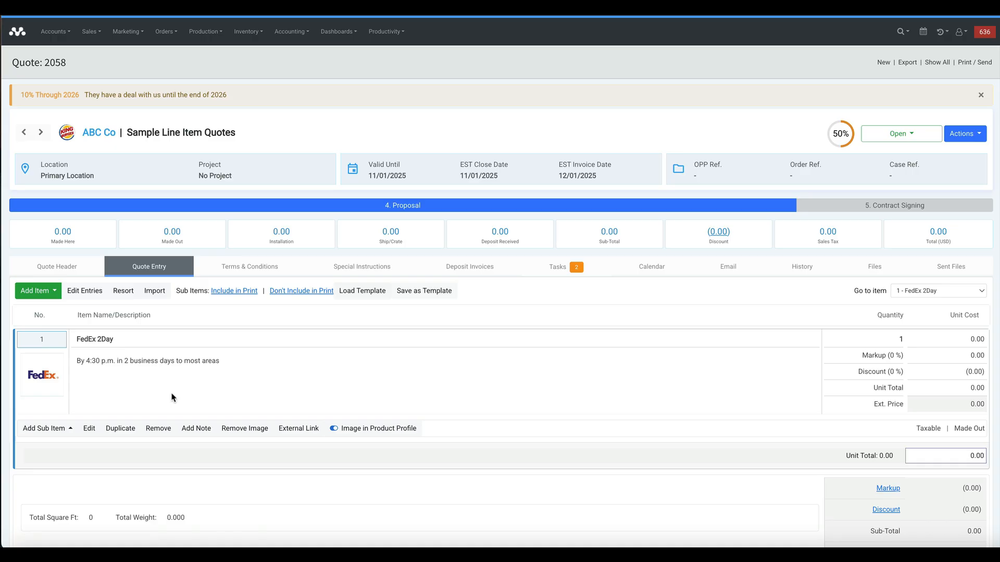
click(155, 434)
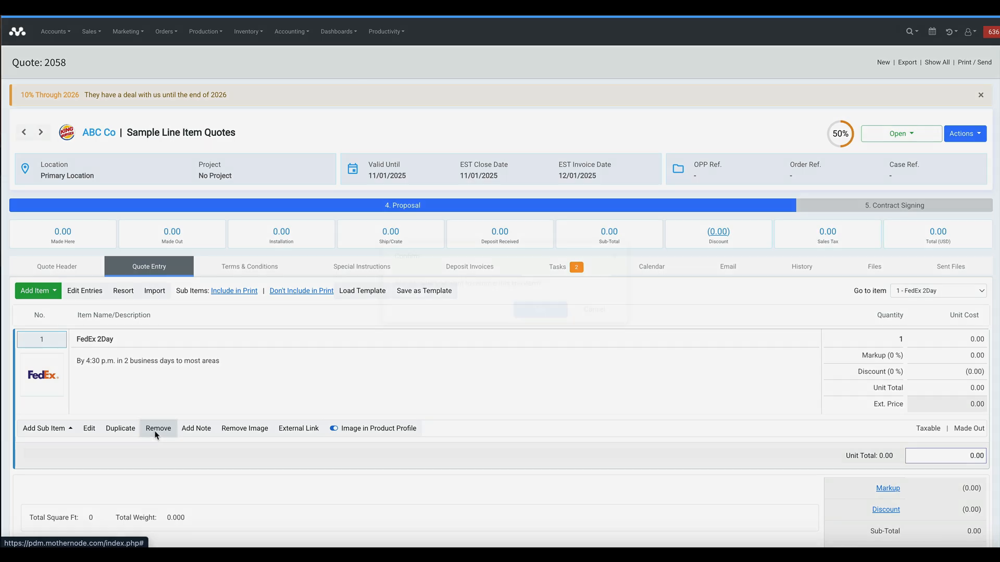
click(521, 315)
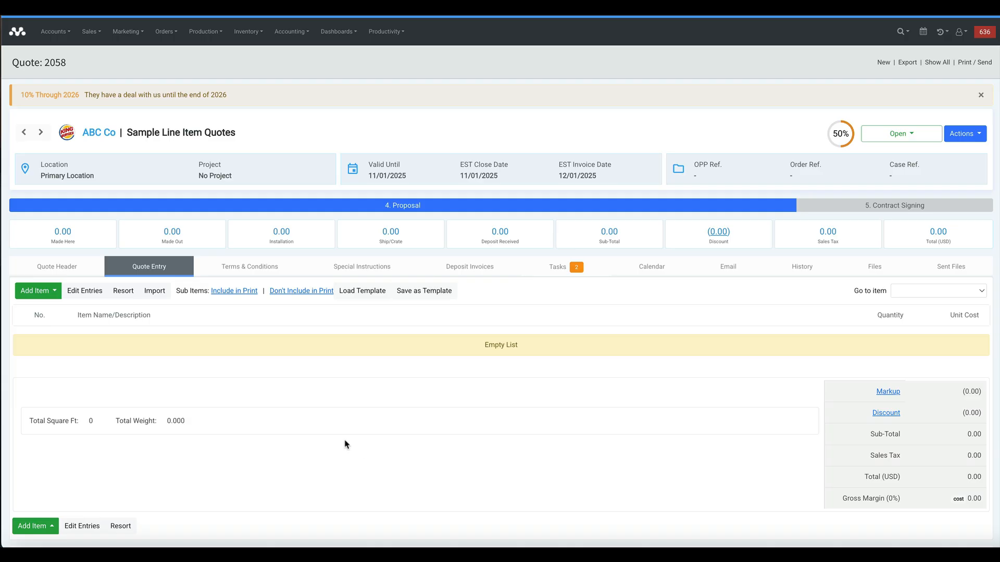
- Start a free-form item on the quote named "Product Name" with quantity 10 and unit of measure EA
click(47, 295)
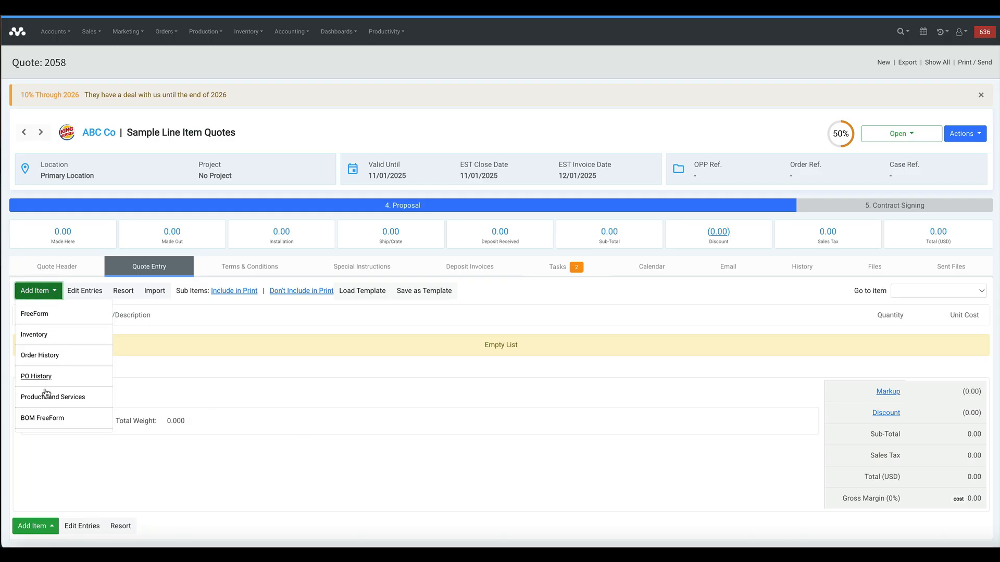
click(43, 317)
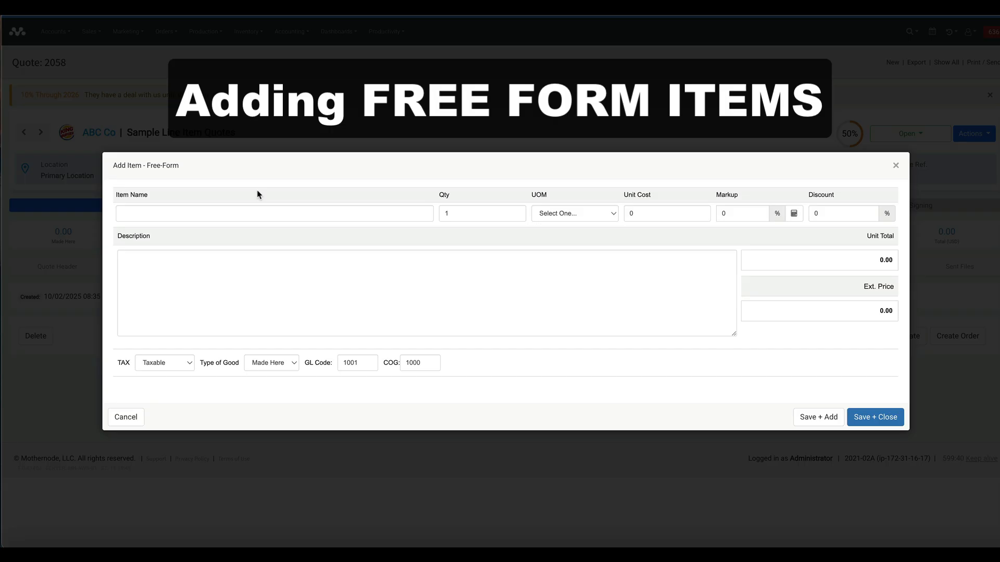
click(253, 211)
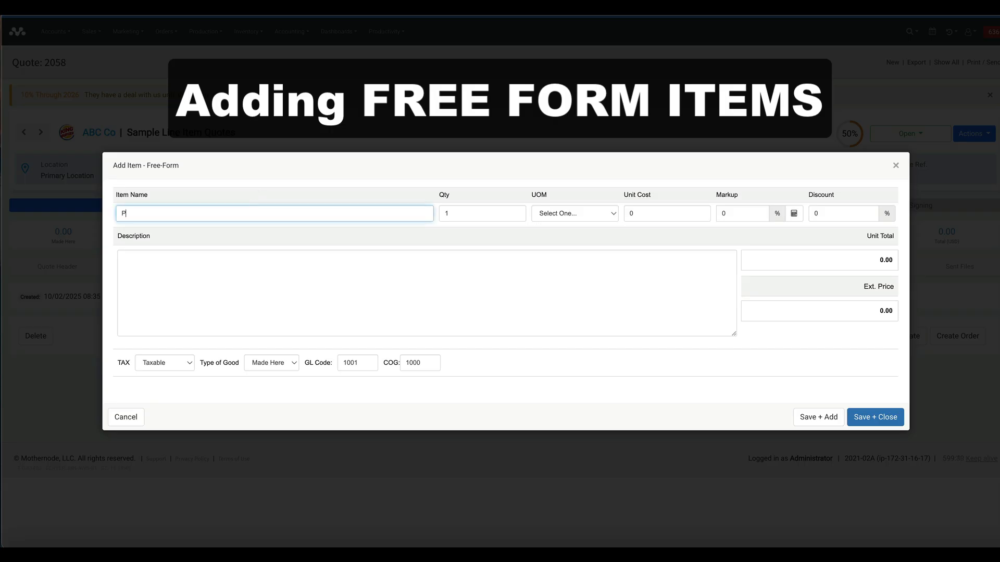
text(Product Name)
click(460, 218)
text(0)
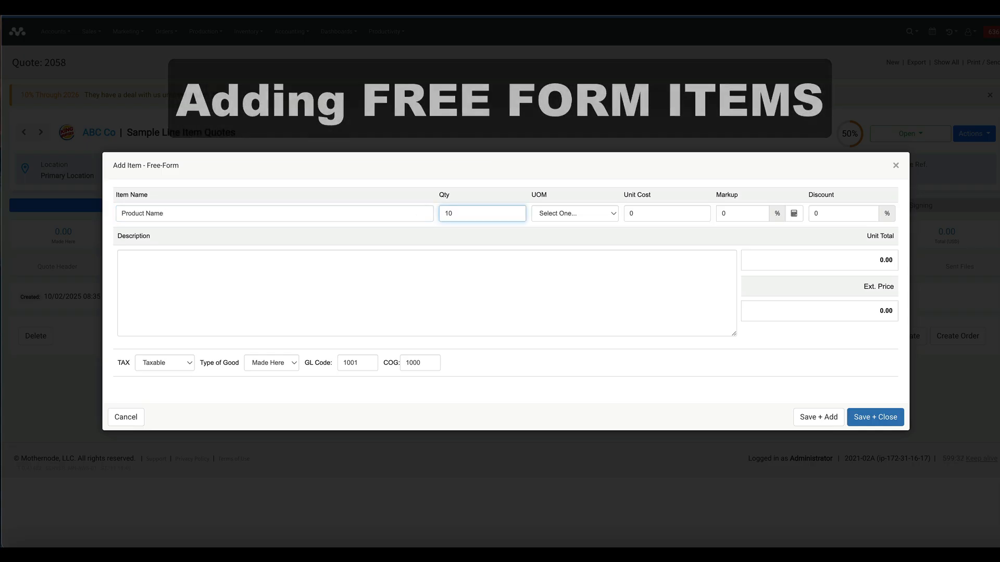
click(558, 222)
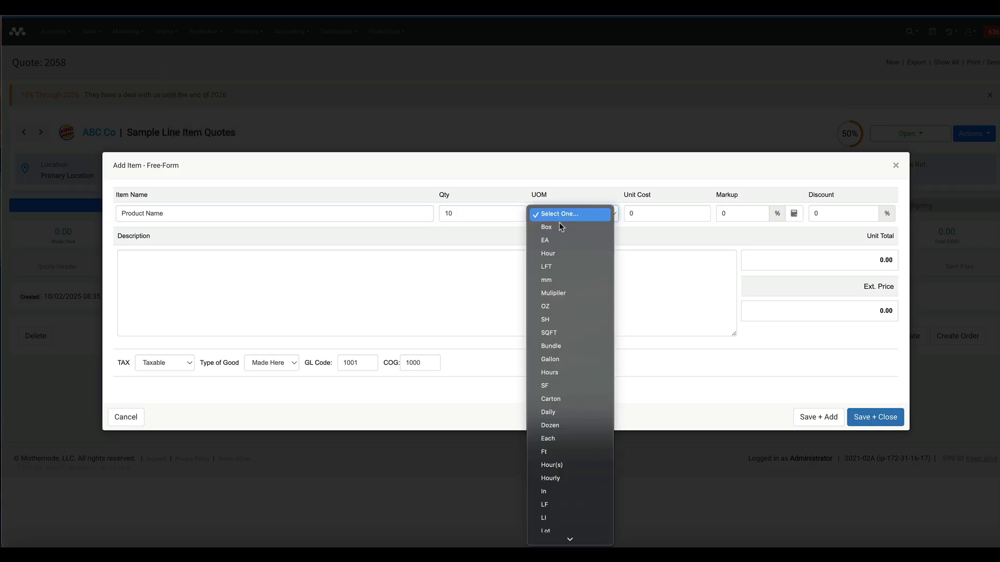
click(561, 242)
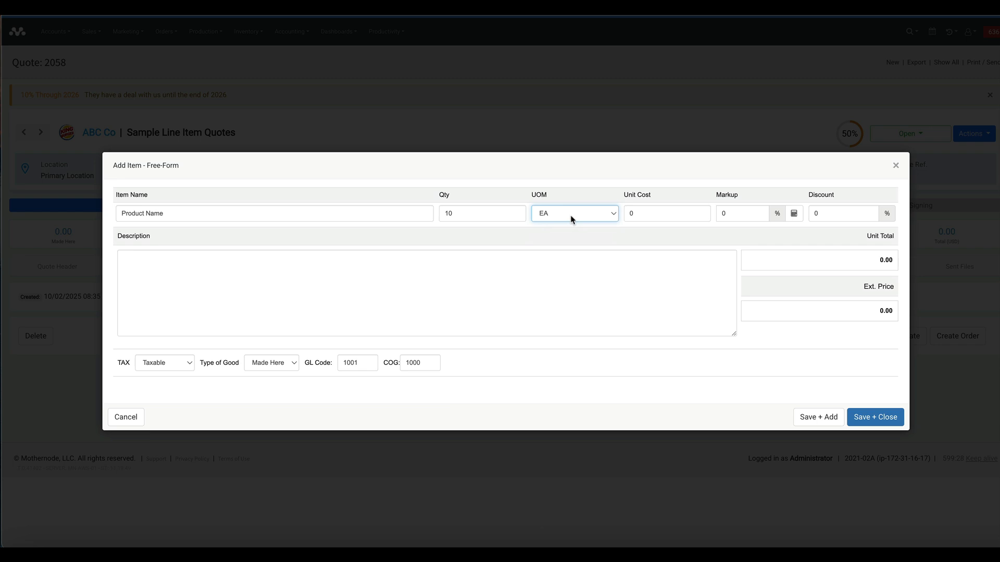
click(572, 219)
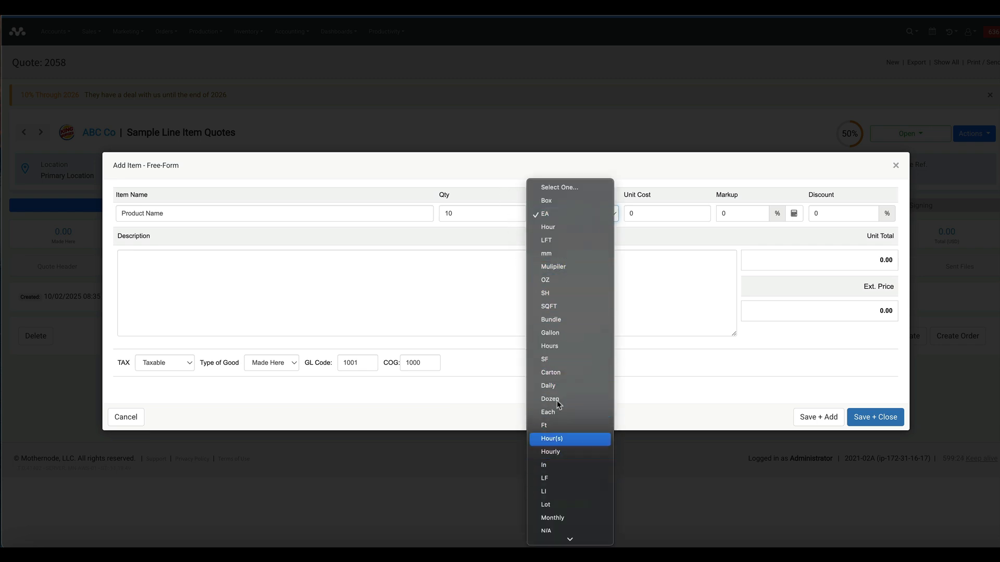
click(559, 217)
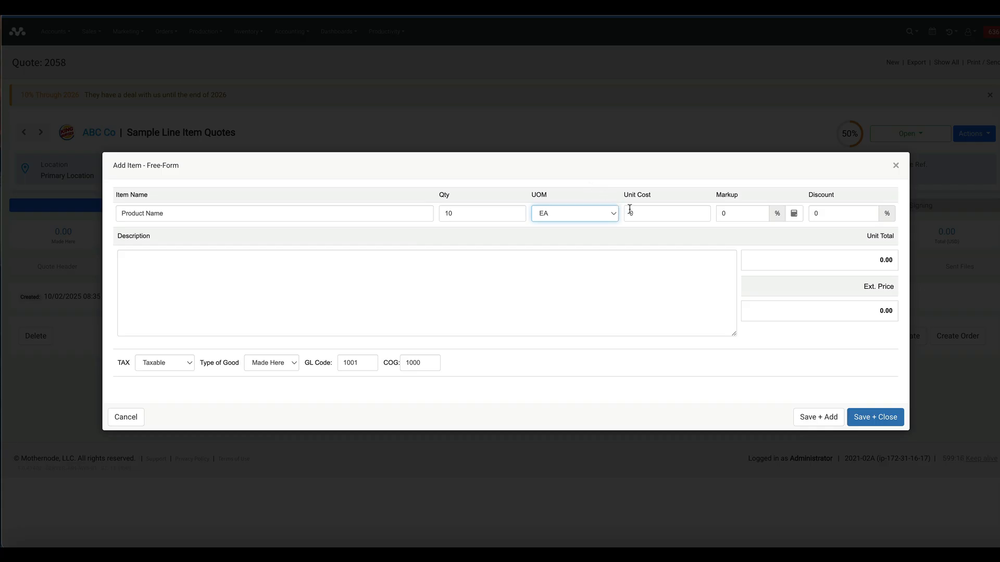
- Set the item's unit cost to 100 and calculate its markup from a desired price of 500
click(646, 213)
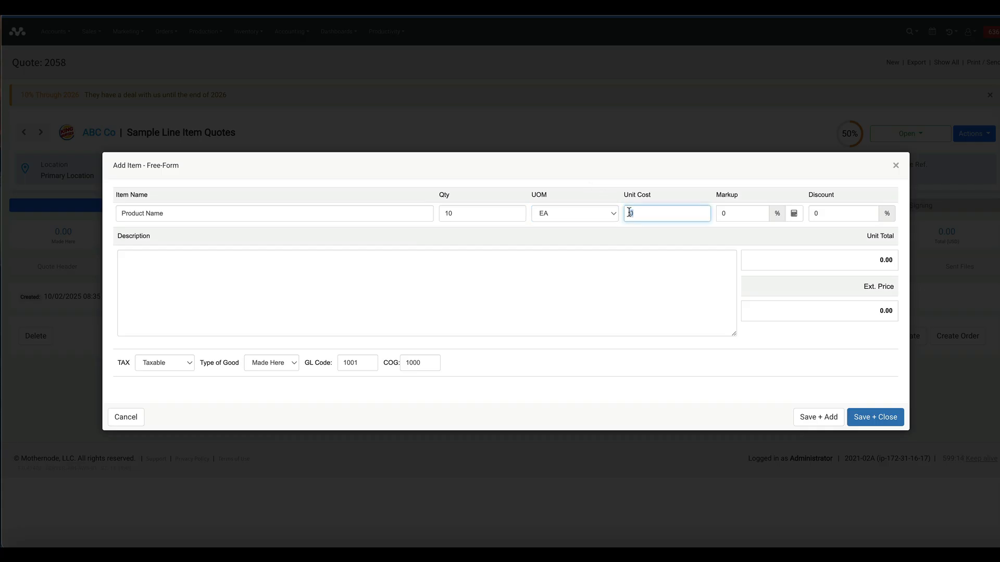
text(1000)
click(696, 198)
click(729, 215)
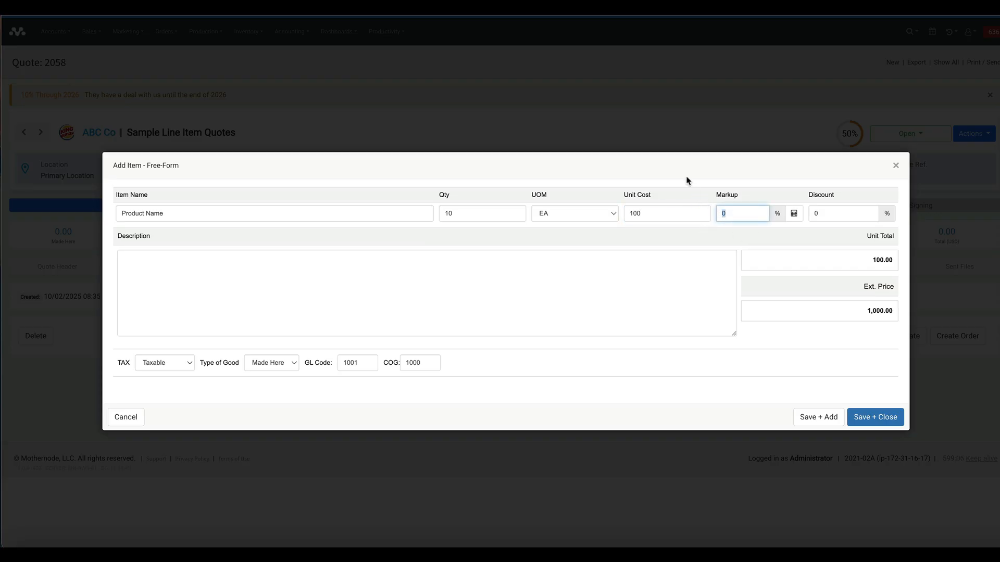
click(745, 232)
click(794, 214)
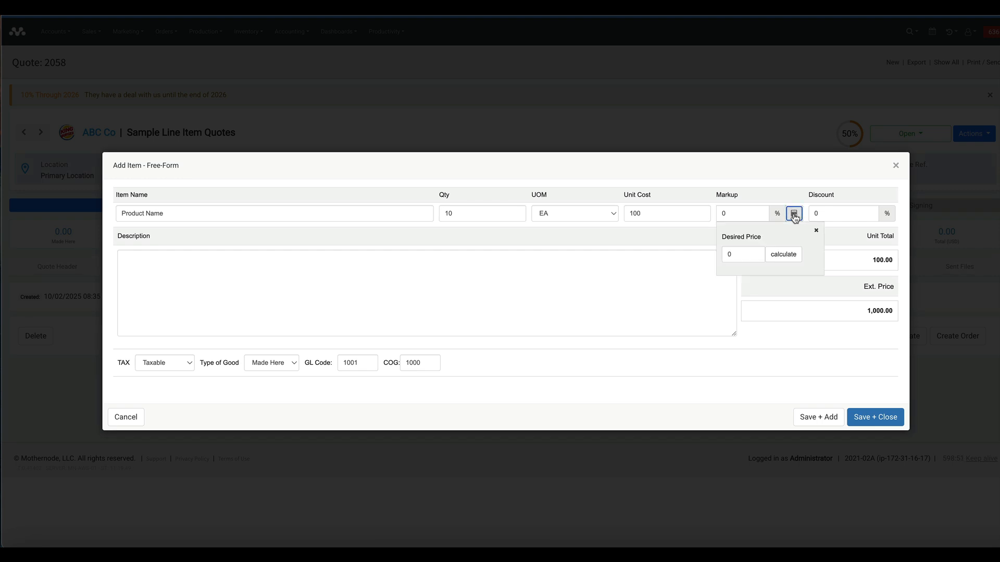
click(745, 254)
text(500)
click(780, 260)
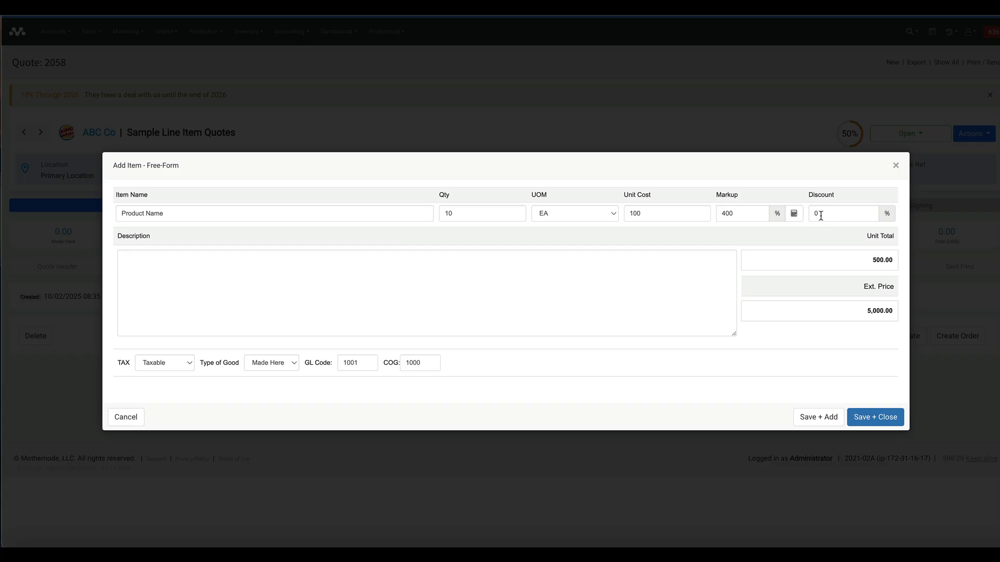
- Enter the description "Description goes here.", keep the item Made Here and Taxable, and save it to the quote
click(445, 290)
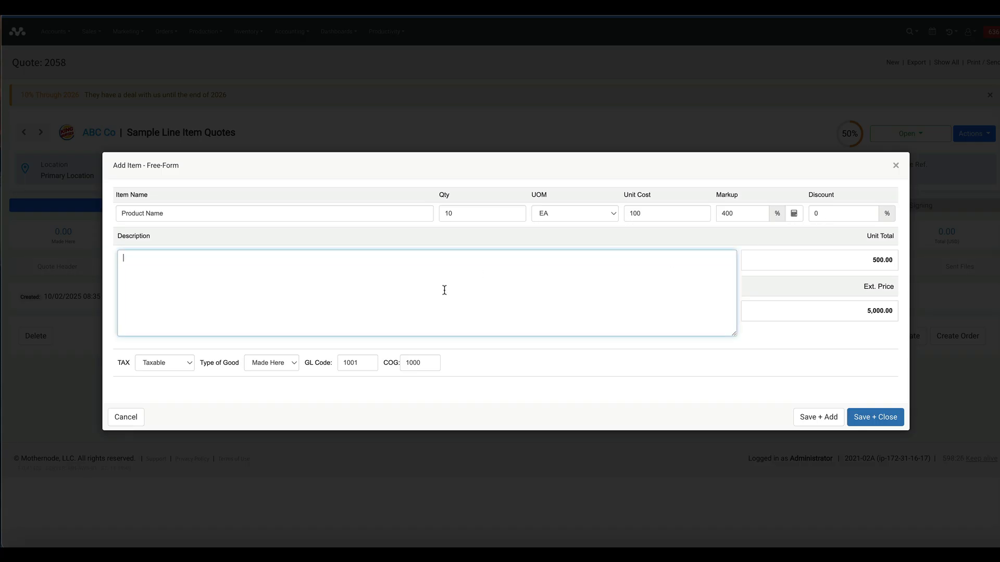
text(Description goes here.)
click(264, 370)
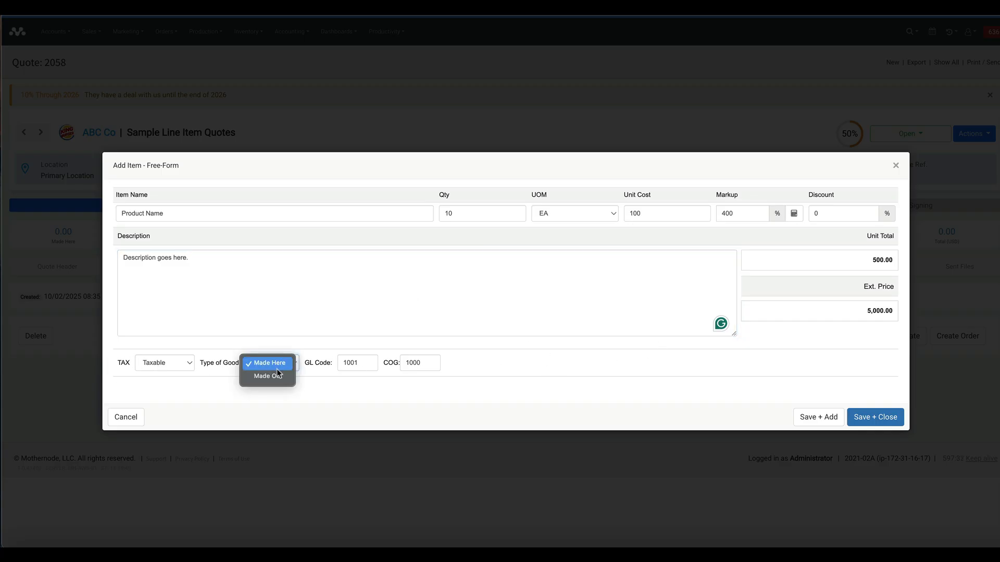
click(341, 393)
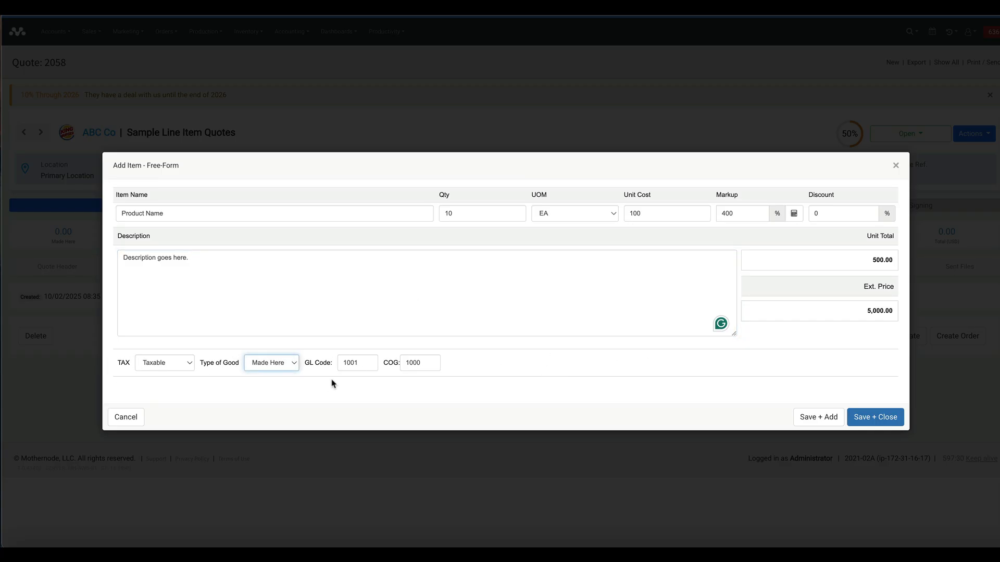
click(491, 364)
click(277, 370)
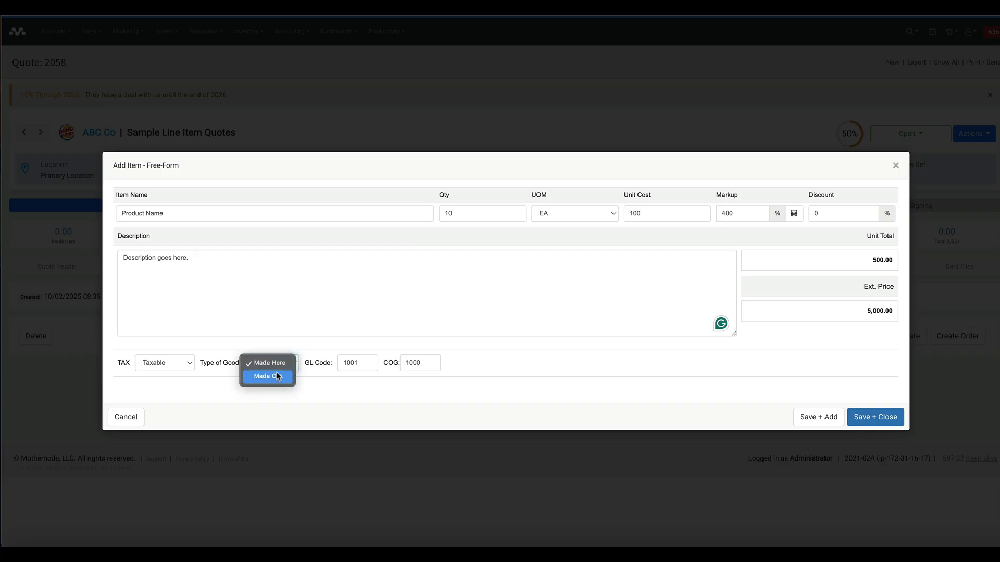
click(278, 367)
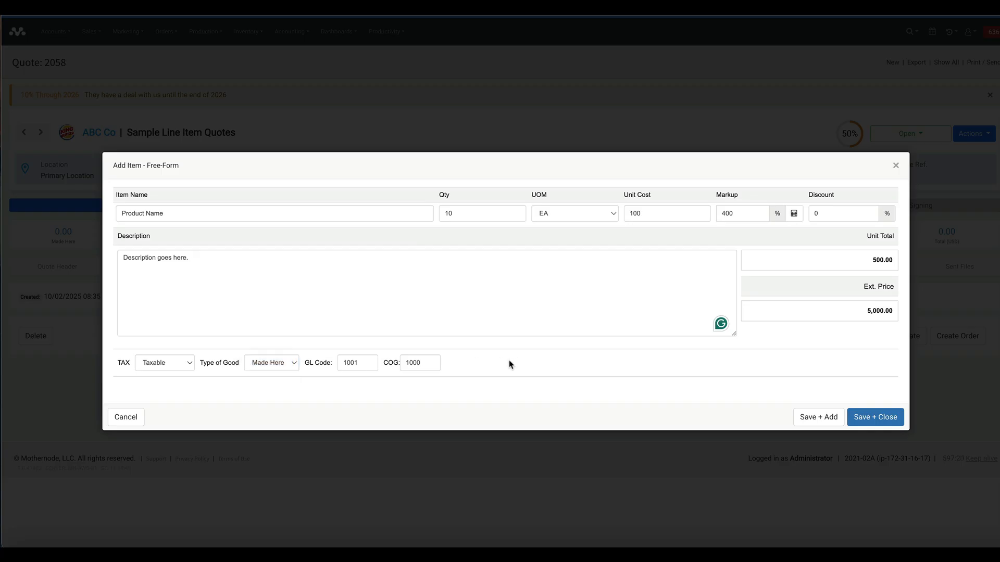
click(270, 364)
click(593, 367)
click(190, 365)
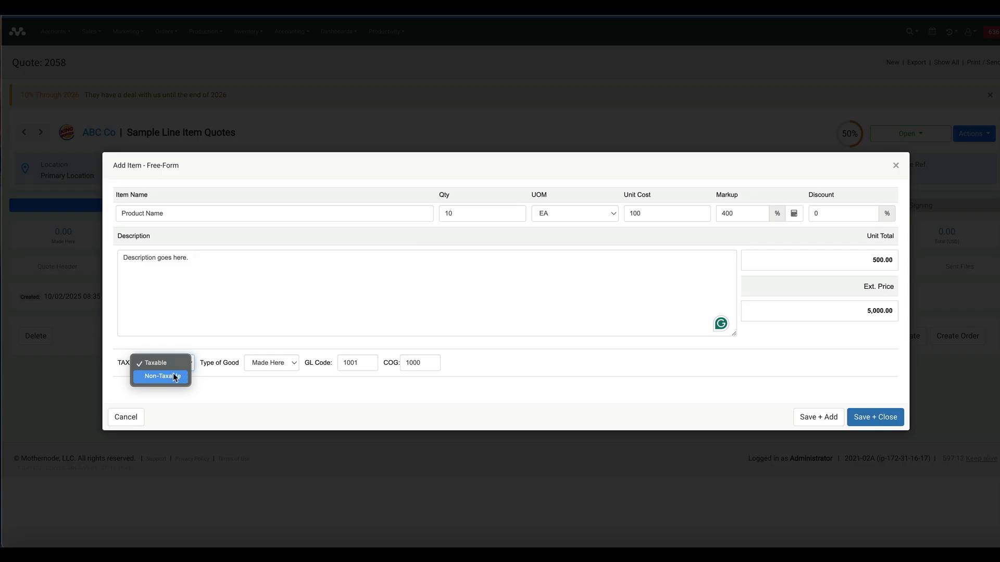
click(168, 364)
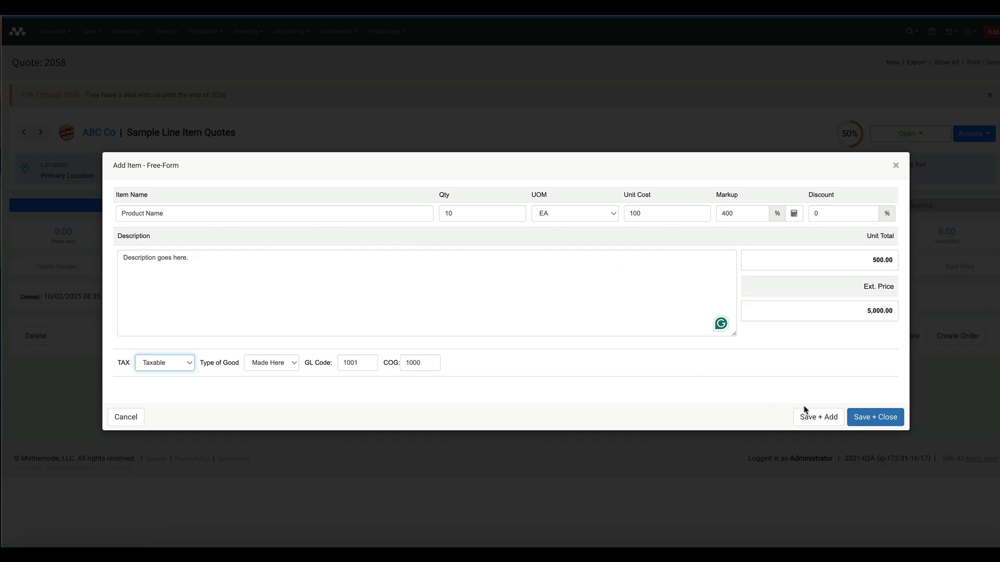
click(813, 420)
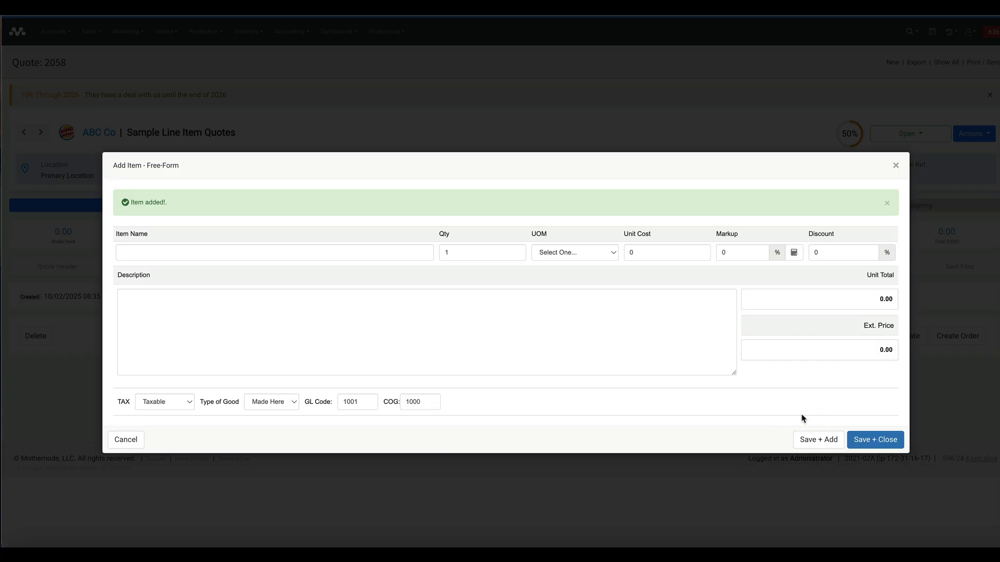
click(897, 165)
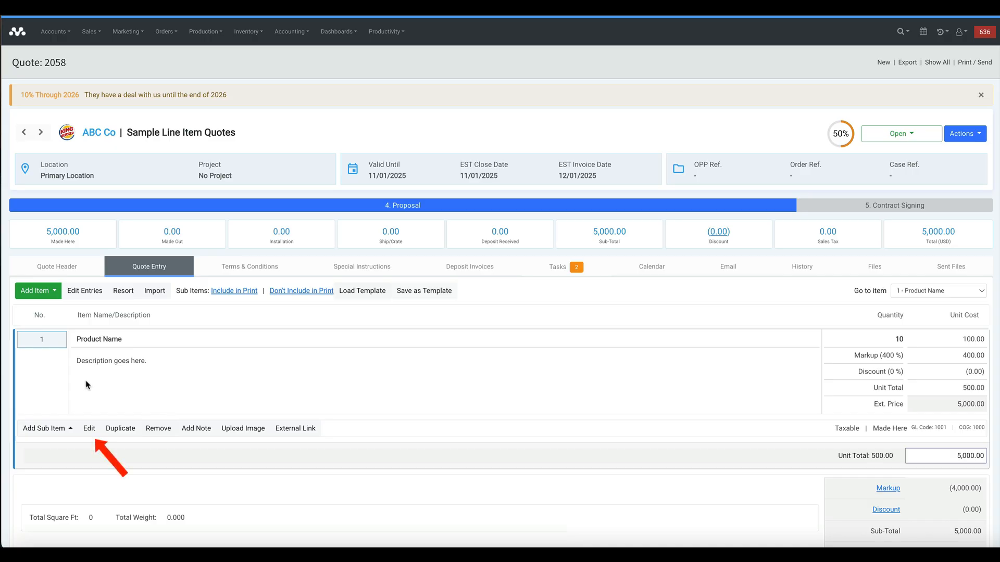
- Open the Product Name line item for editing to review its fields, and close it without saving changes
click(89, 428)
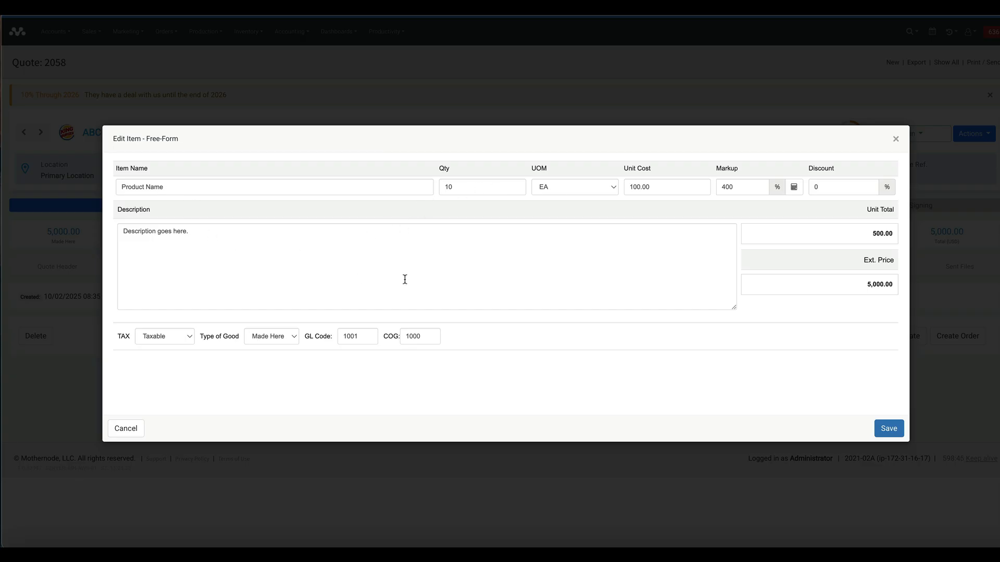
click(897, 140)
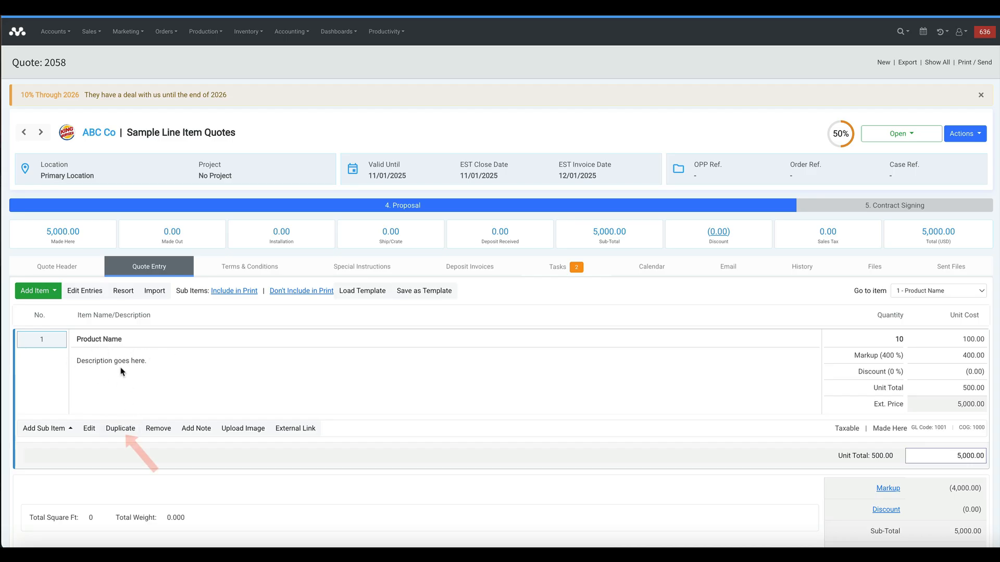
- Duplicate the Product Name line item on the quote
click(116, 434)
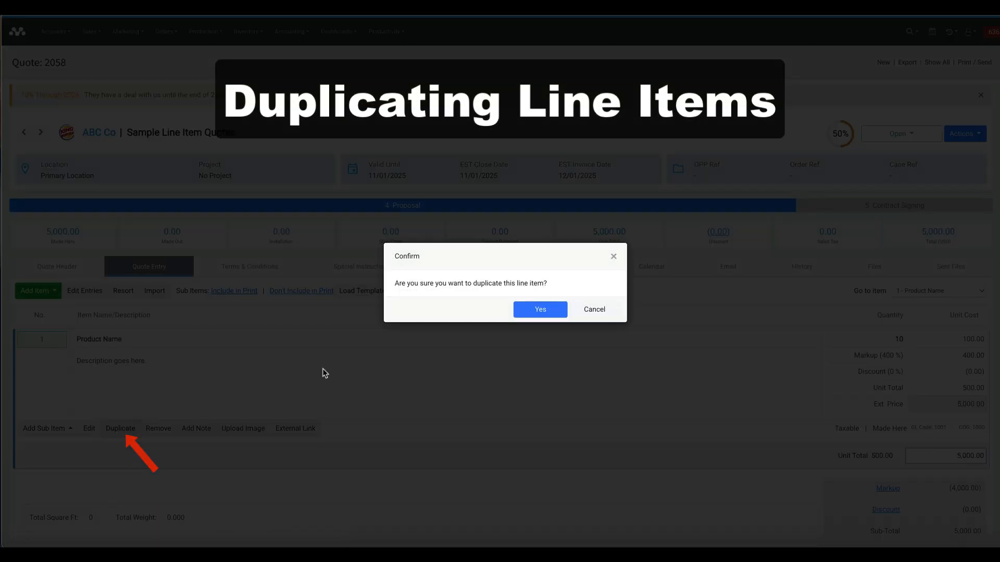
click(540, 310)
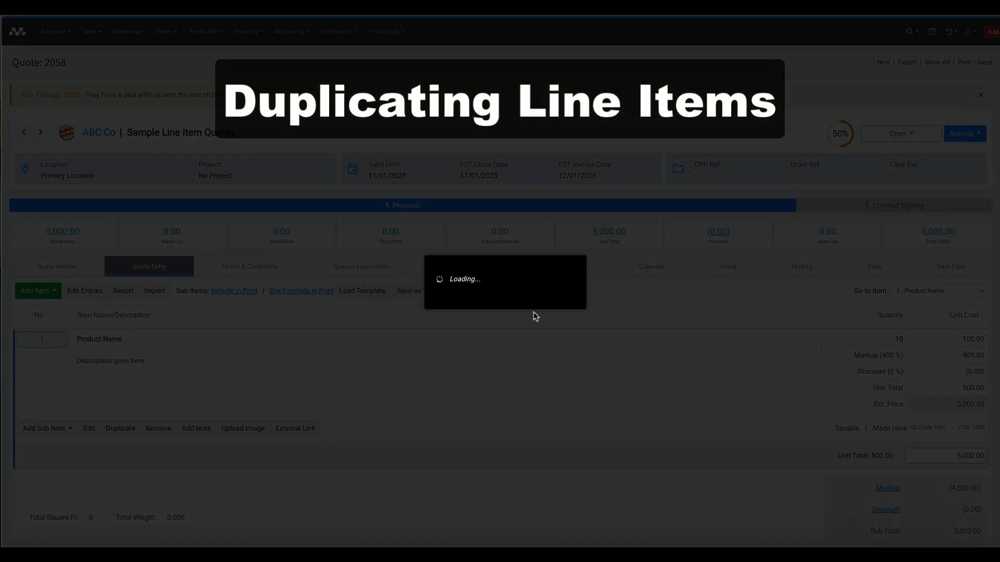
scroll(414, 341, down, 5)
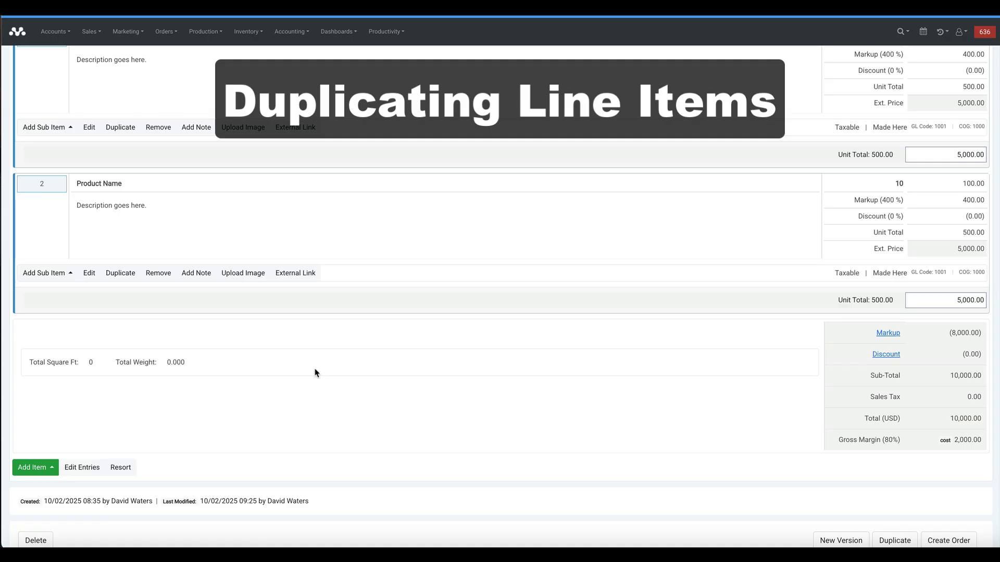
- Rename the duplicated second line item "Product Name No. 2", set its unit cost to 50, and save it
scroll(276, 391, up, 1)
scroll(276, 391, up, 1)
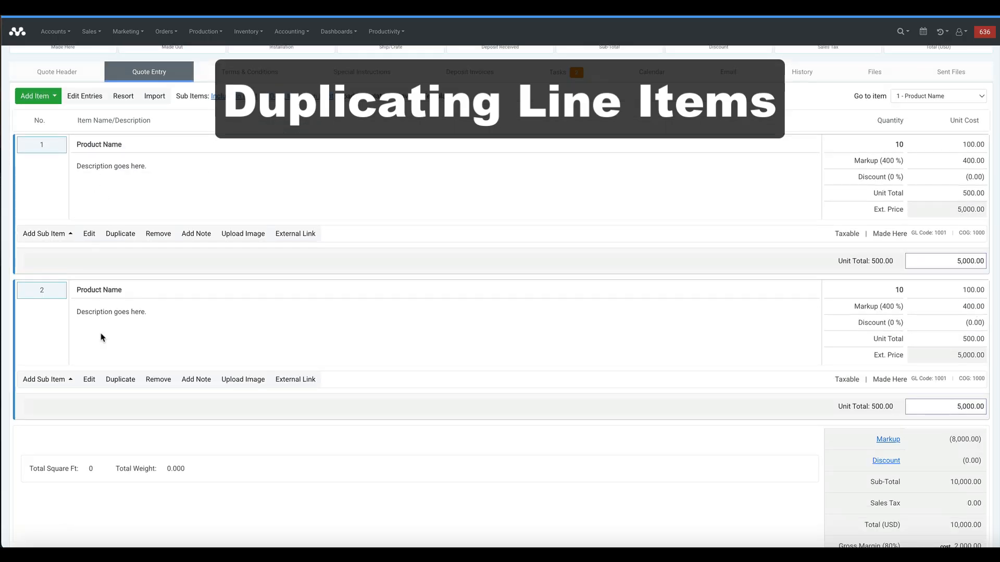
click(89, 379)
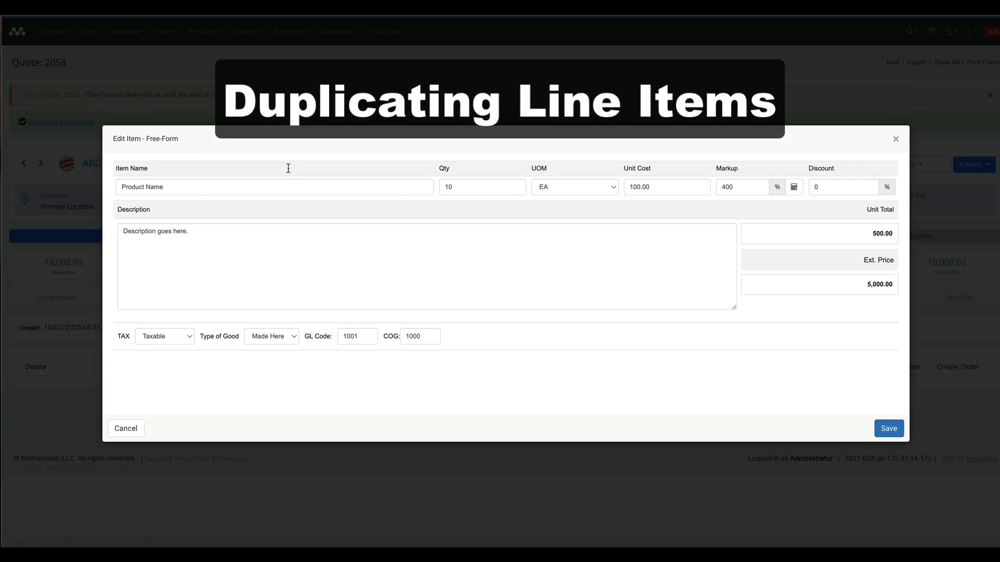
click(228, 185)
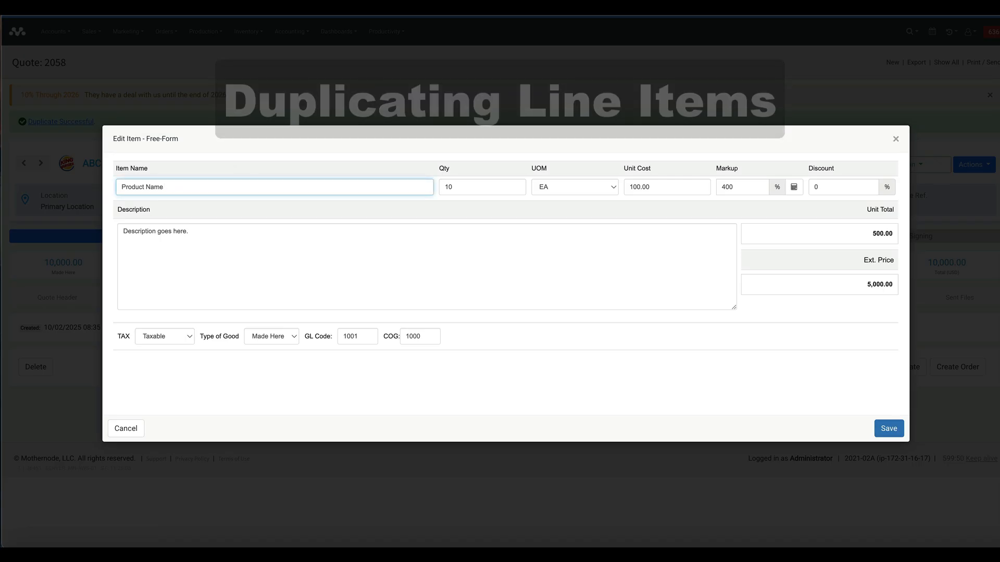
text(No. 2)
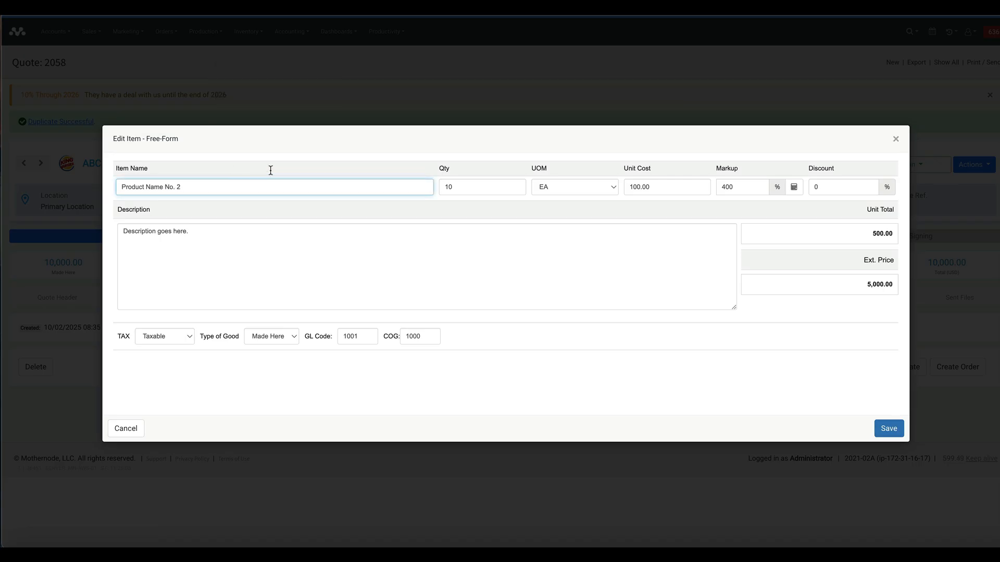
click(646, 186)
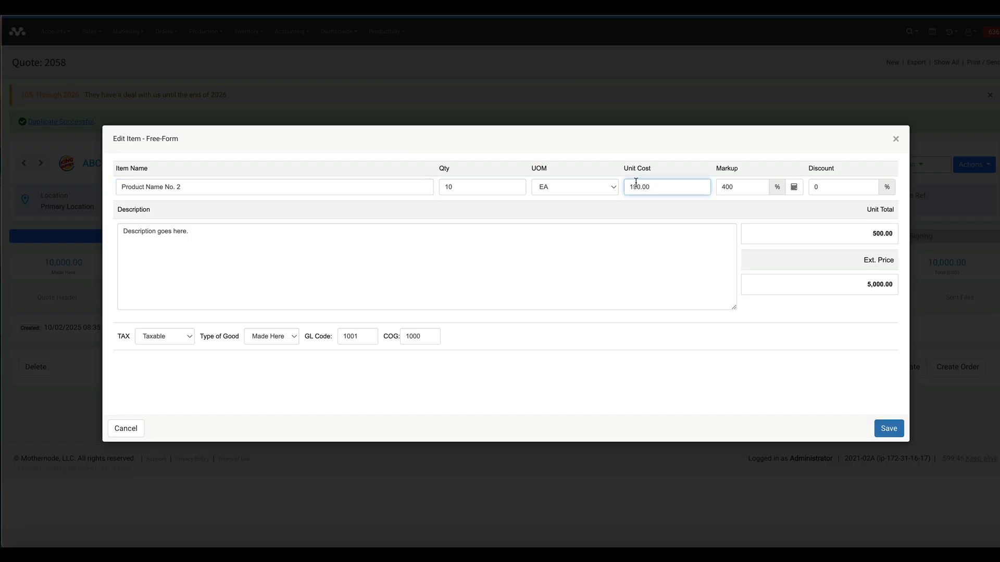
double_click(633, 187)
text(50)
click(888, 429)
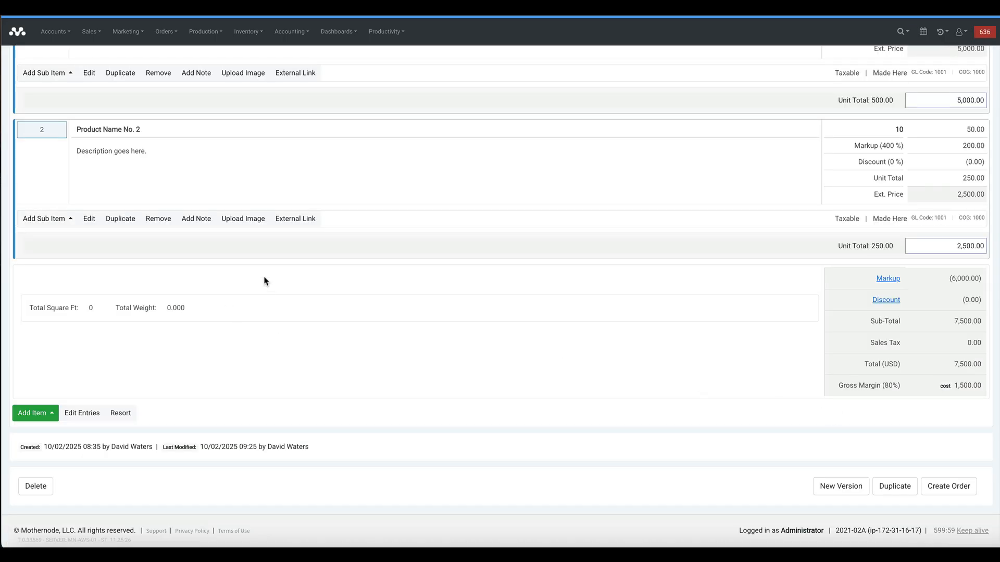
- Open the first line item, Product Name, for individual editing and close it without saving changes
scroll(250, 297, up, 5)
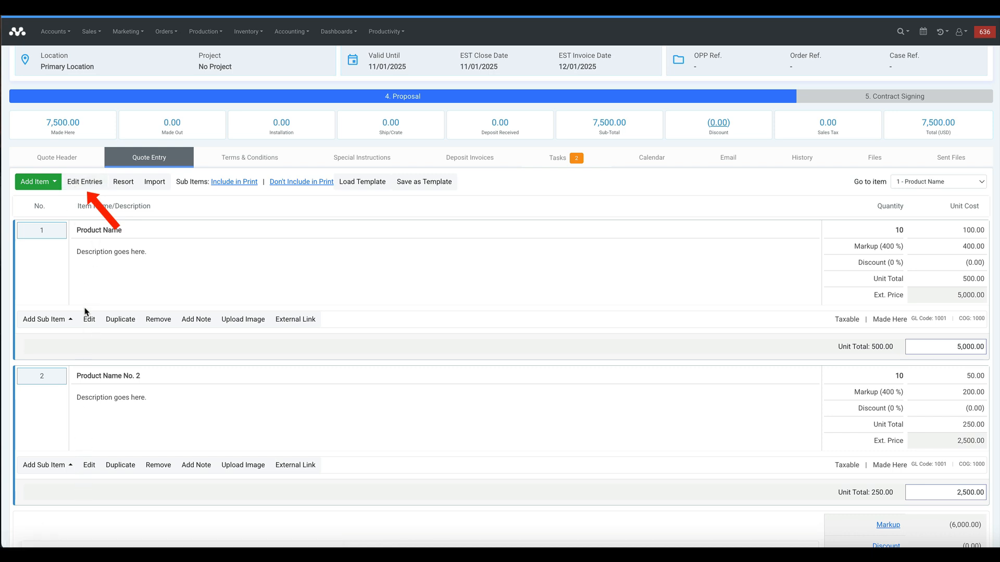
click(89, 320)
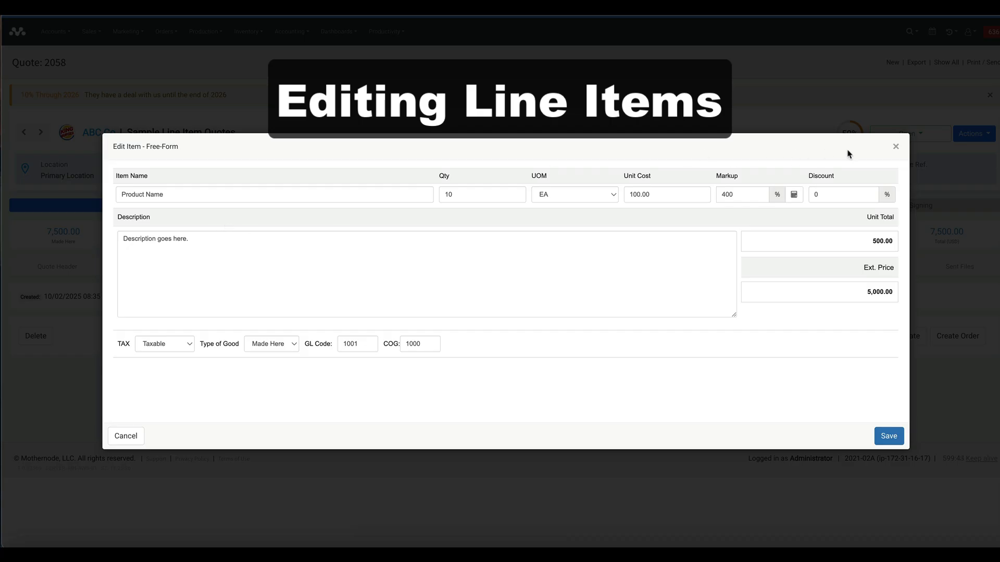
click(896, 146)
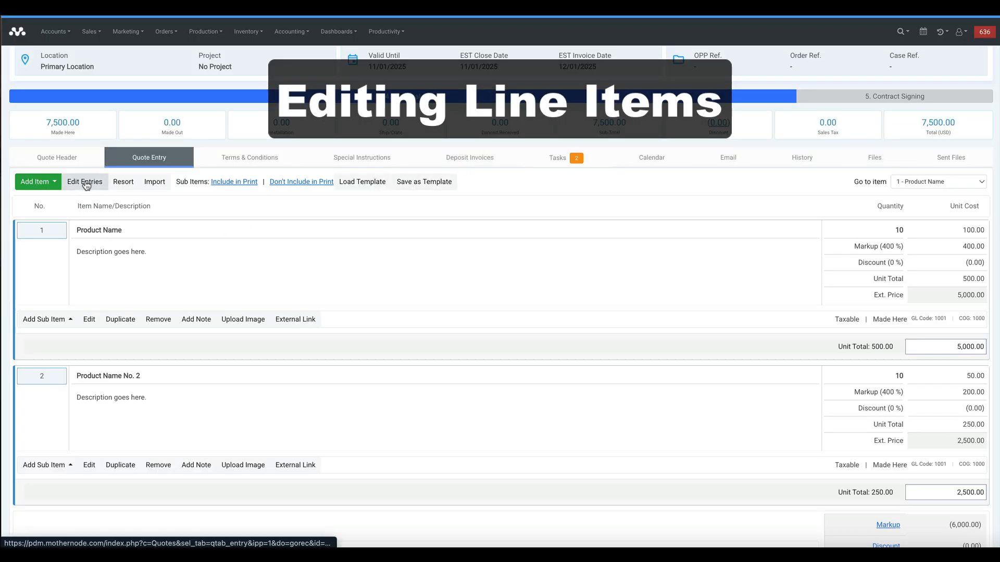
- Edit all entries together, setting the quantity to 12 for Product Name No. 2 and 5 for Product Name; save and close the editor
click(85, 182)
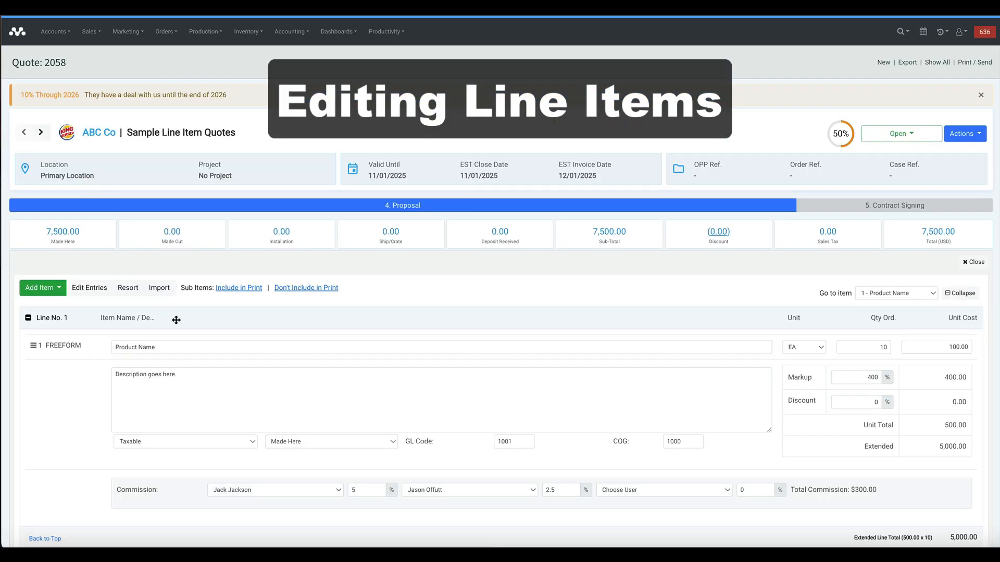
scroll(203, 319, down, 1)
scroll(614, 341, down, 1)
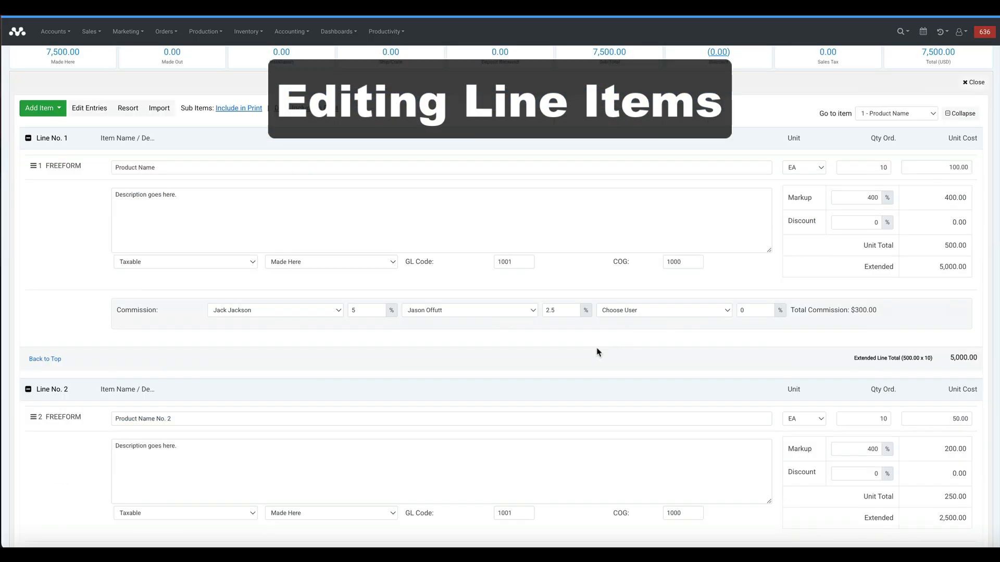
click(864, 418)
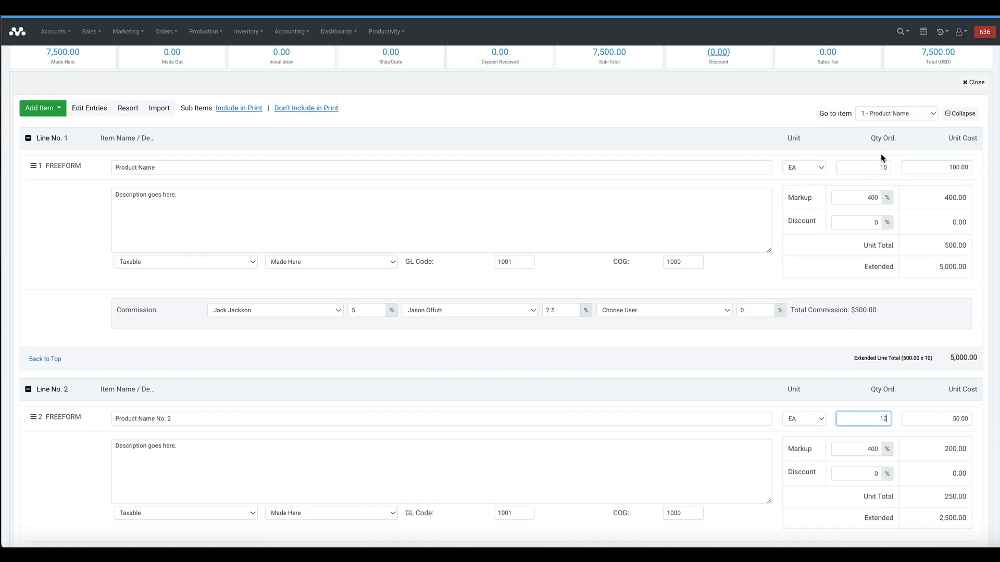
click(874, 168)
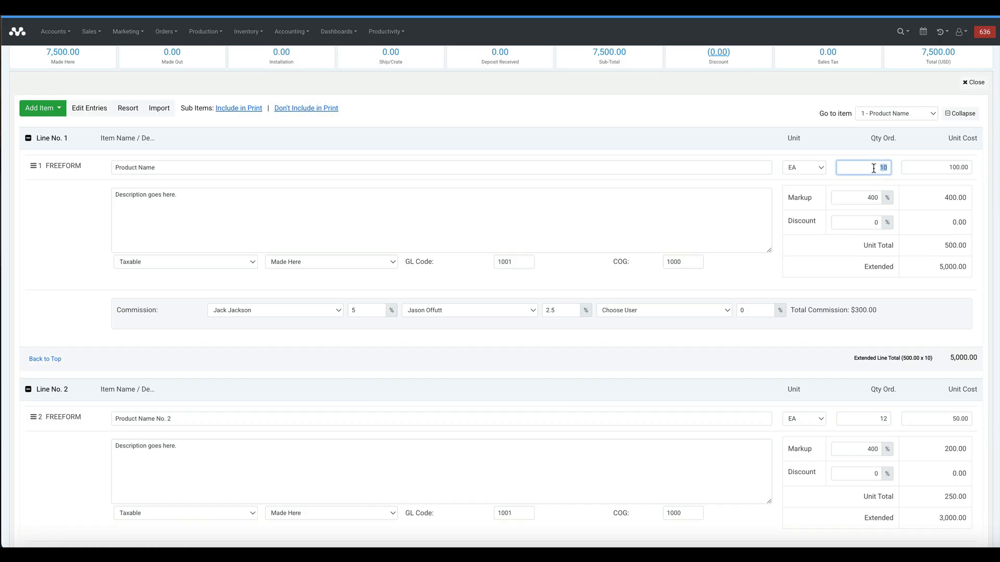
scroll(866, 186, down, 3)
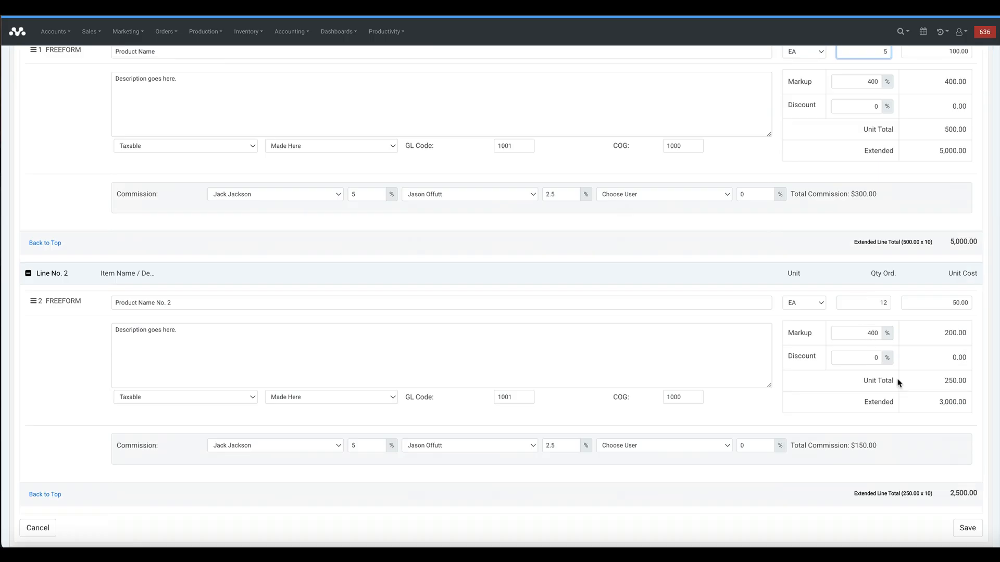
click(966, 488)
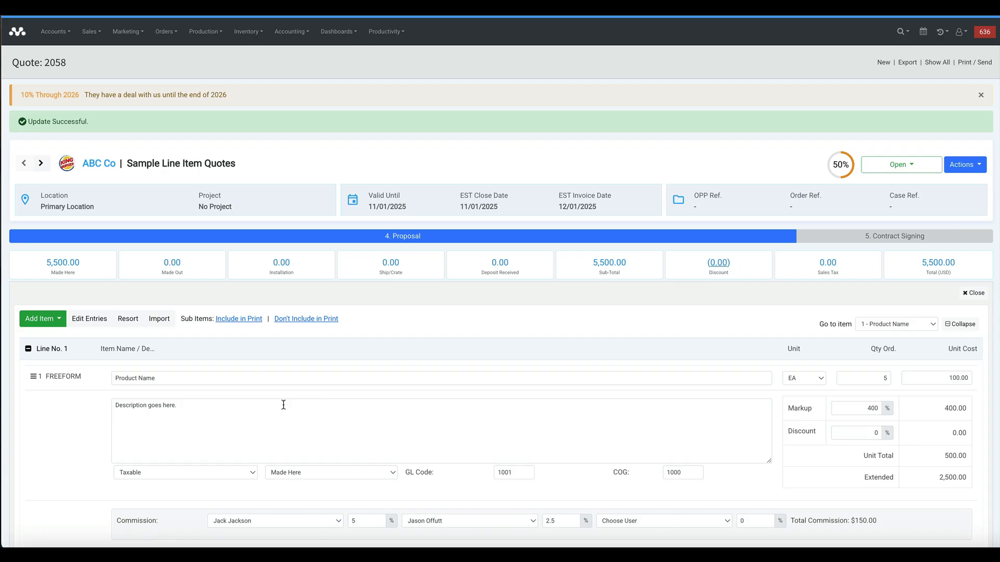
scroll(893, 326, down, 3)
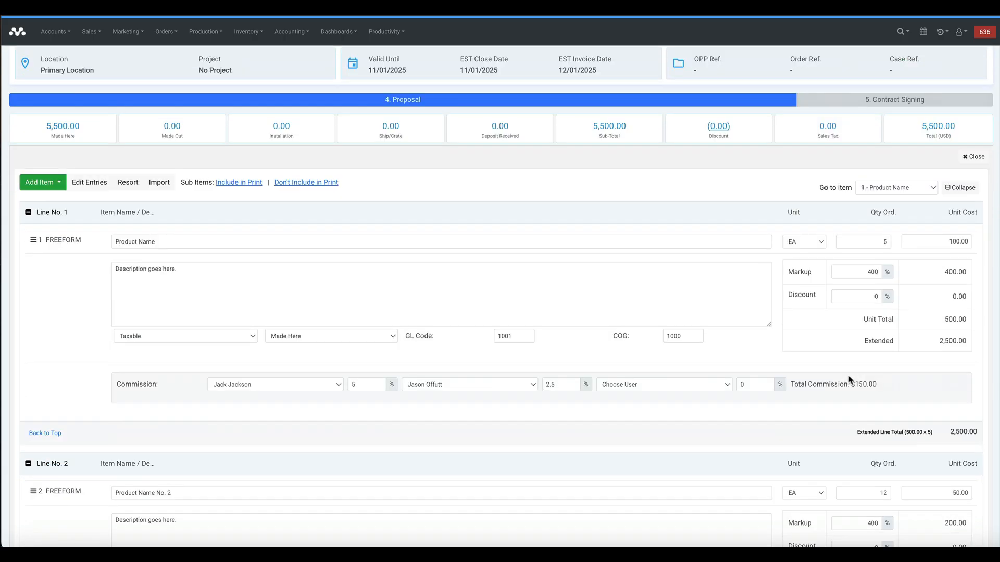
scroll(892, 425, up, 1)
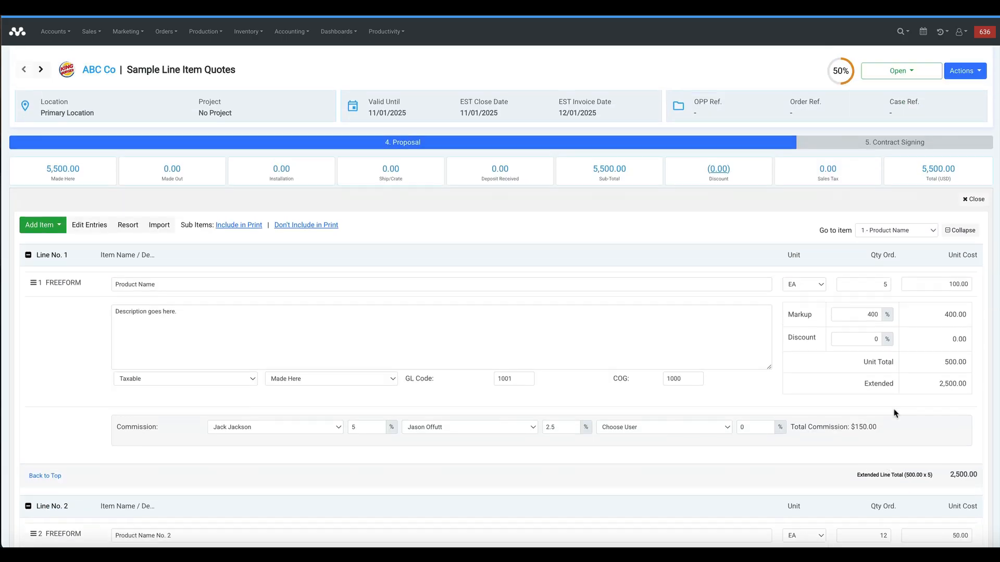
click(972, 200)
- Resort the line items so that Product Name No. 2 comes before Product Name, and apply the new order
scroll(189, 341, down, 1)
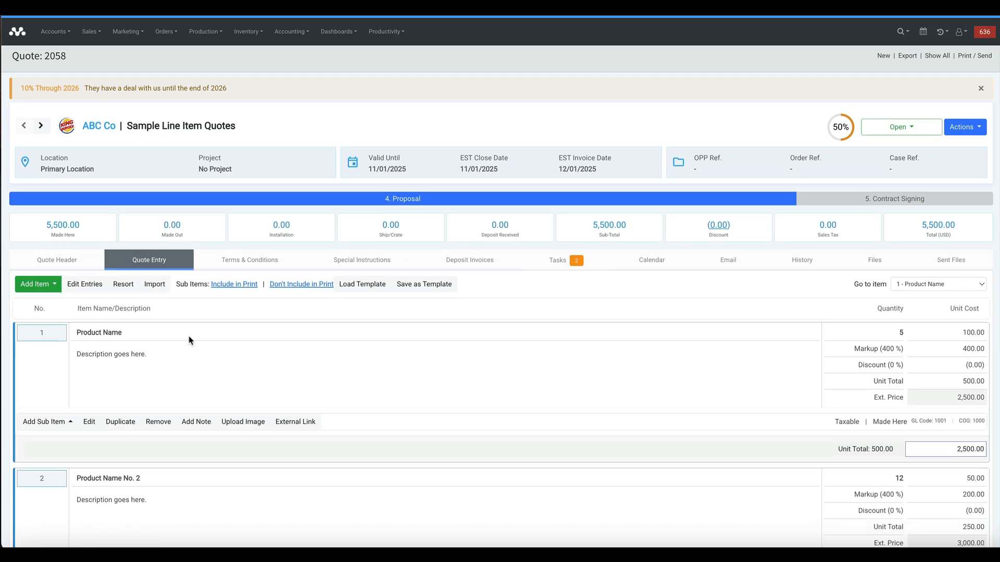
scroll(130, 332, down, 1)
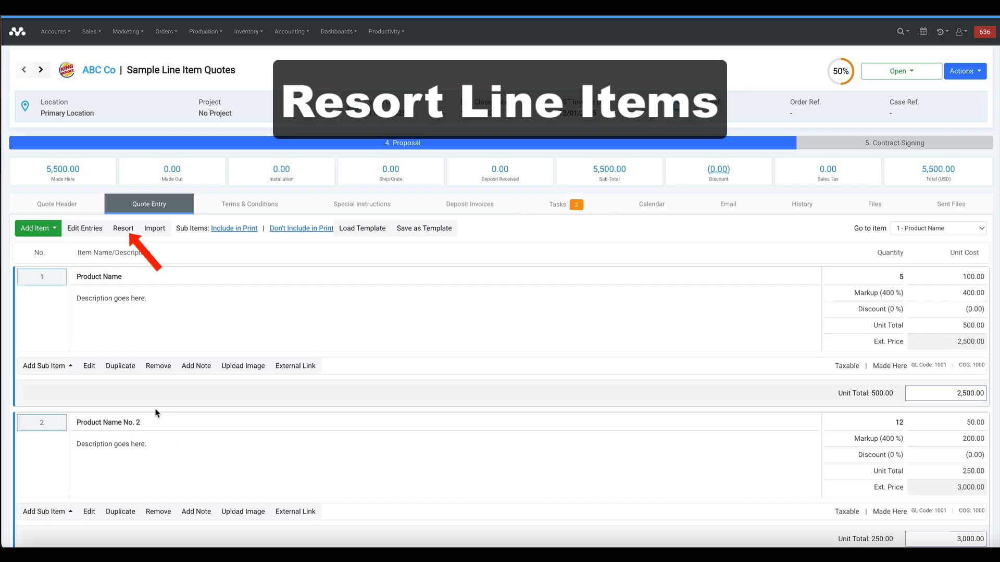
scroll(155, 419, down, 1)
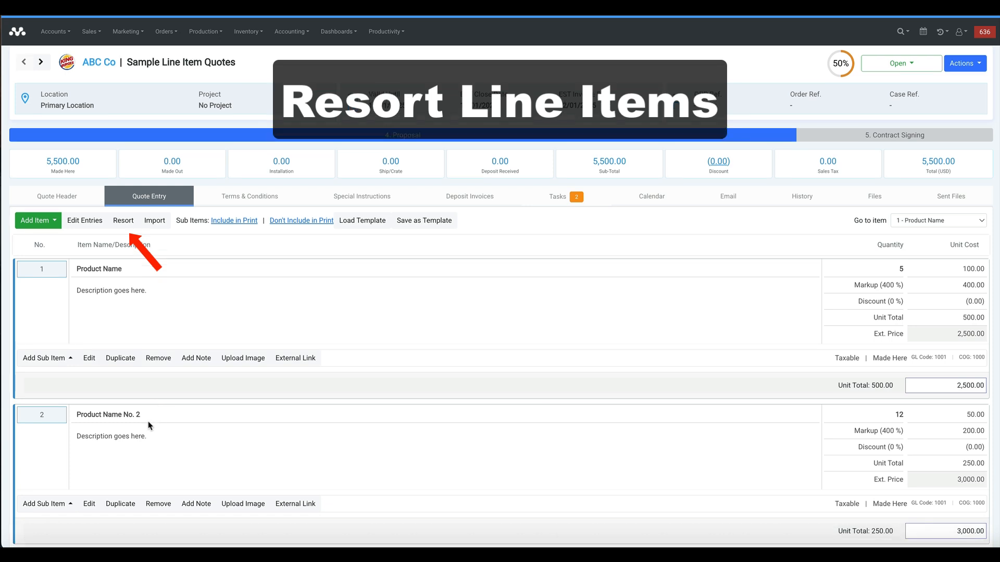
click(123, 220)
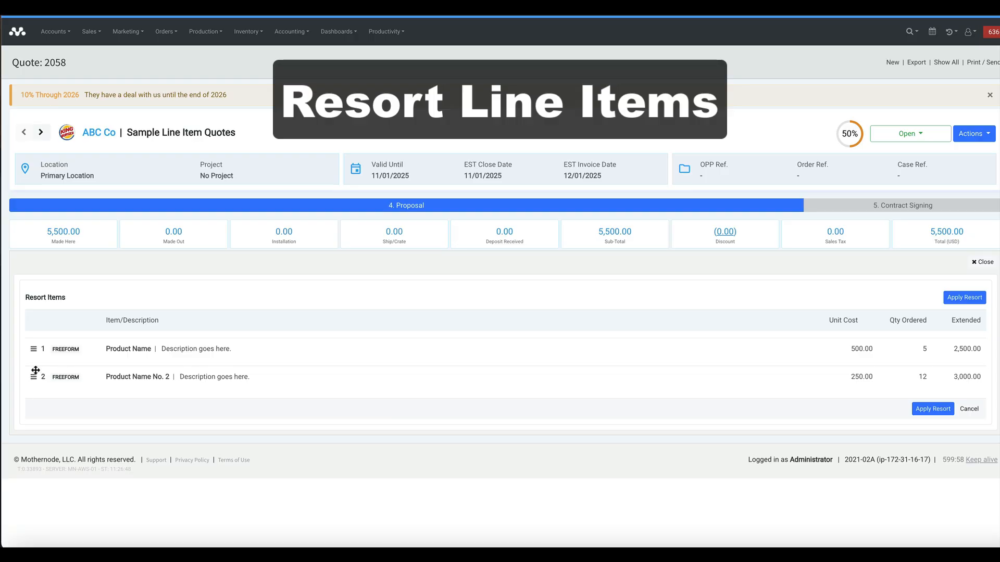
drag(36, 371, 38, 347)
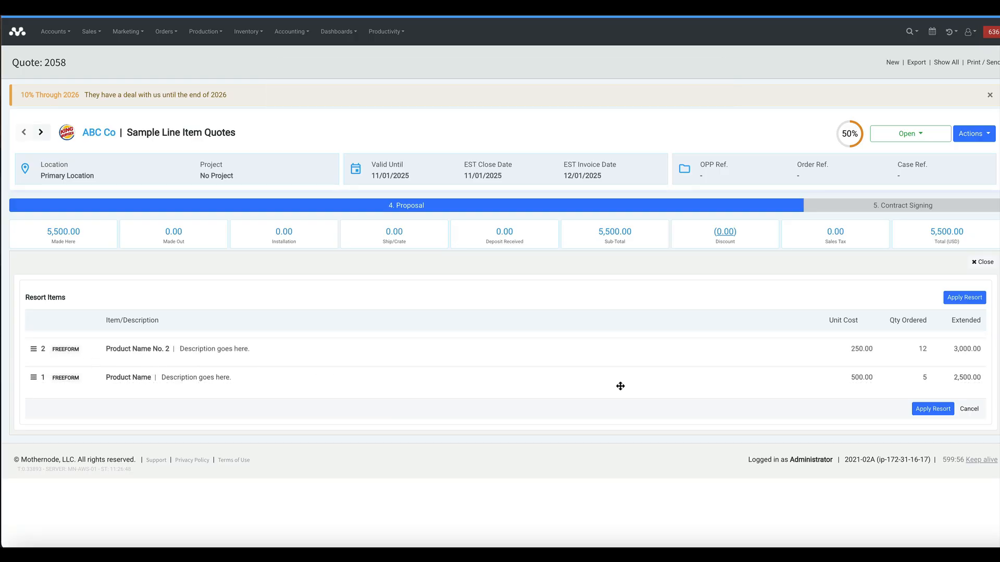
click(935, 409)
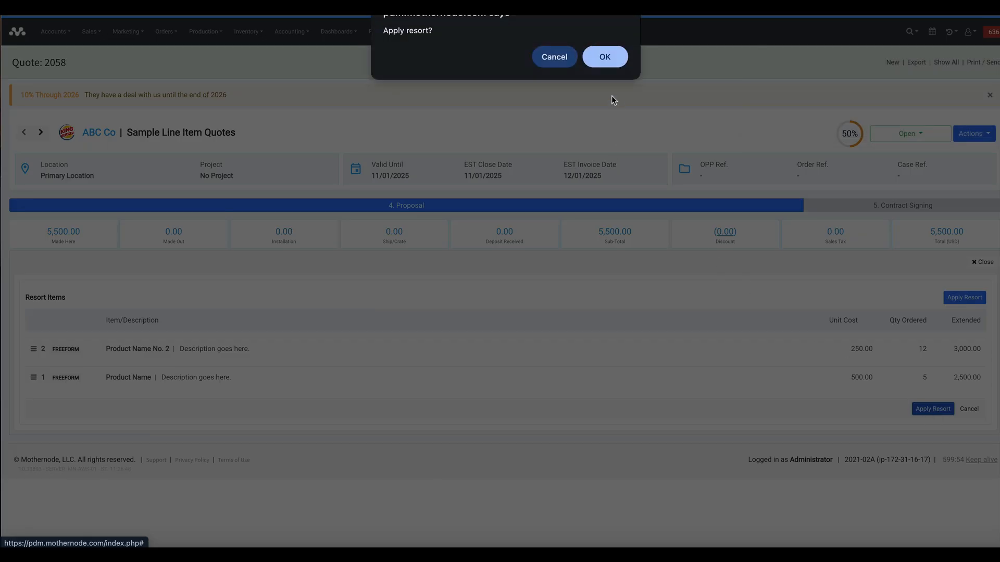
click(609, 60)
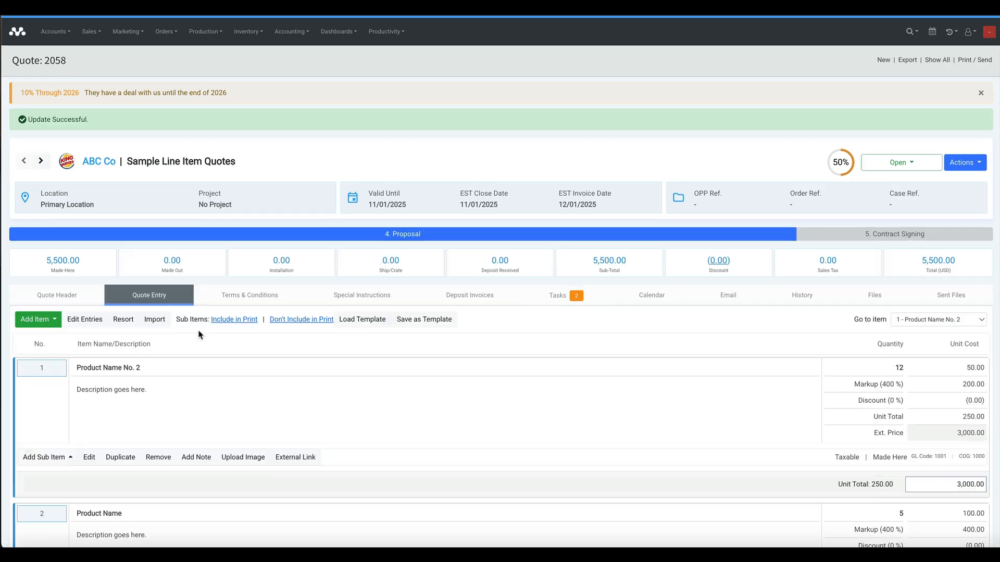
- Start a note on the Product Name No. 2 line item with reference "Pricing Source" and vendor ACME Corp
scroll(123, 452, down, 3)
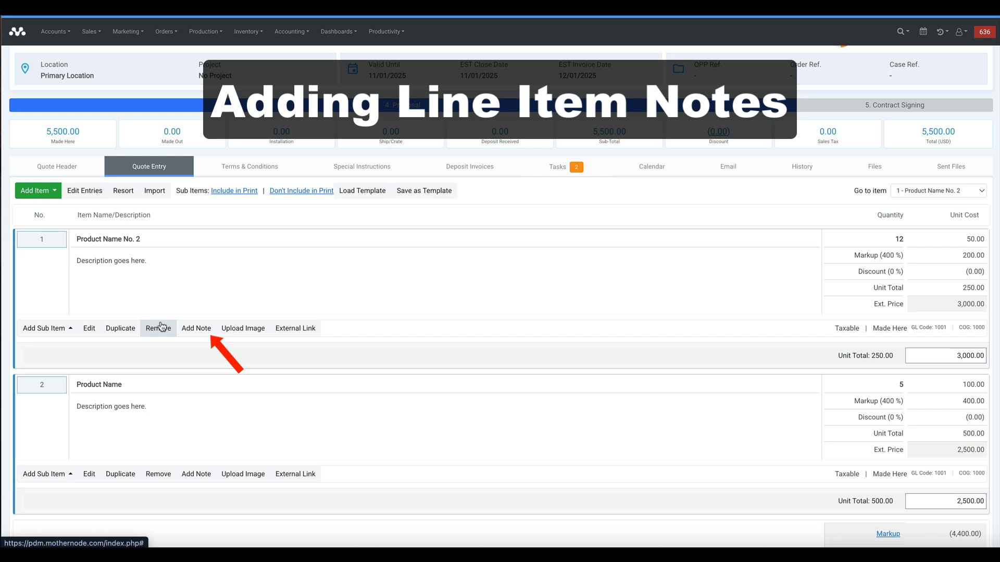
click(195, 329)
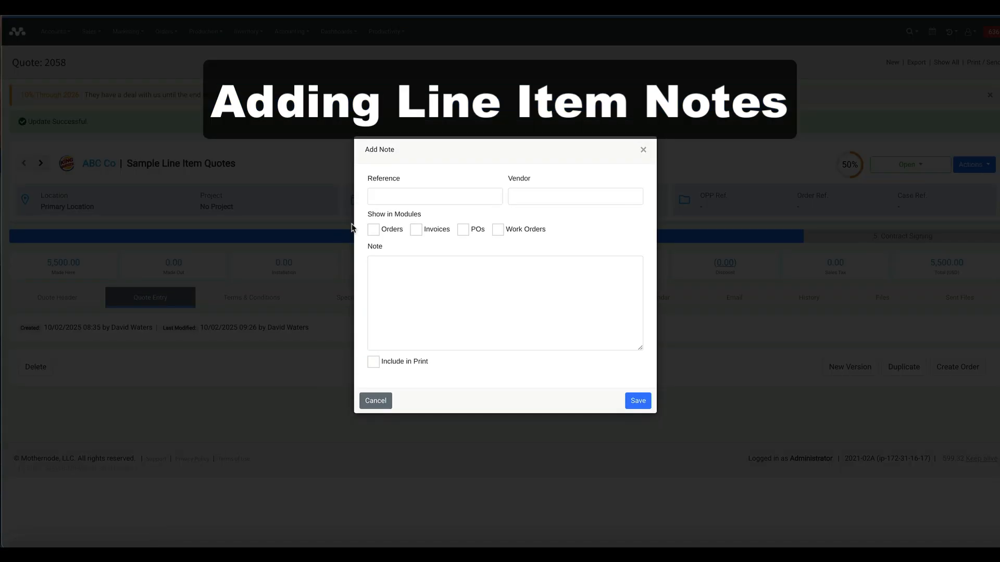
click(383, 201)
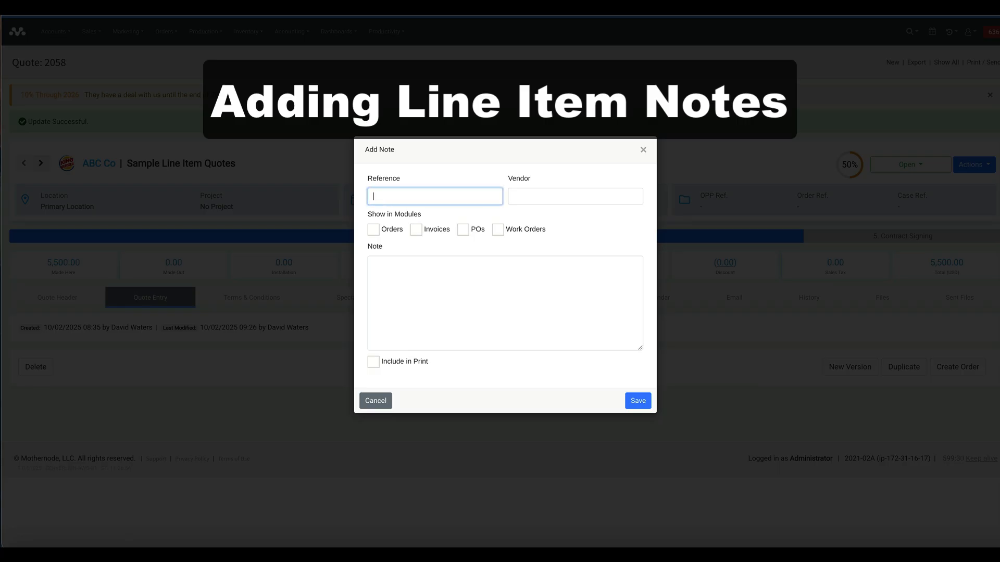
text(Pricing Source)
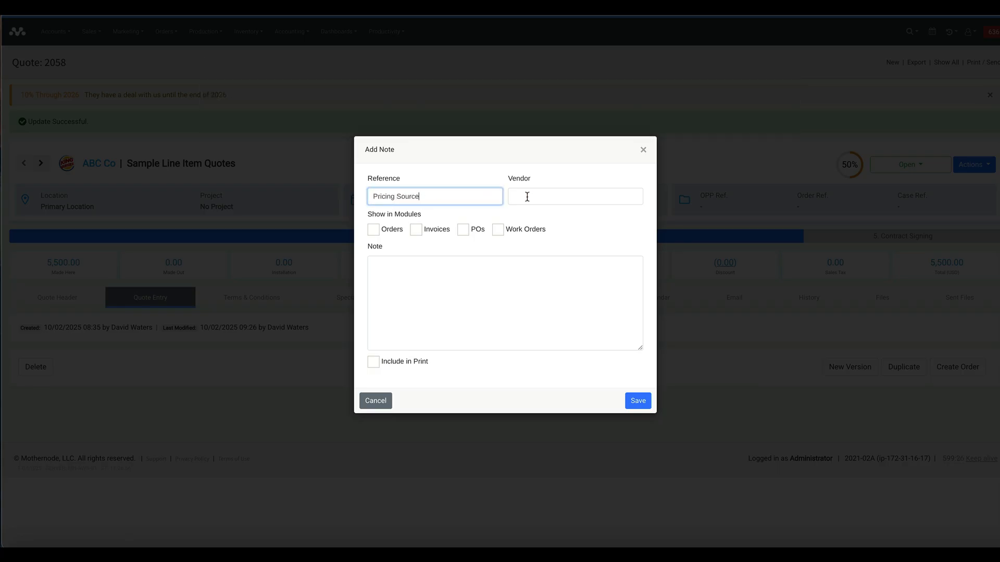
click(532, 197)
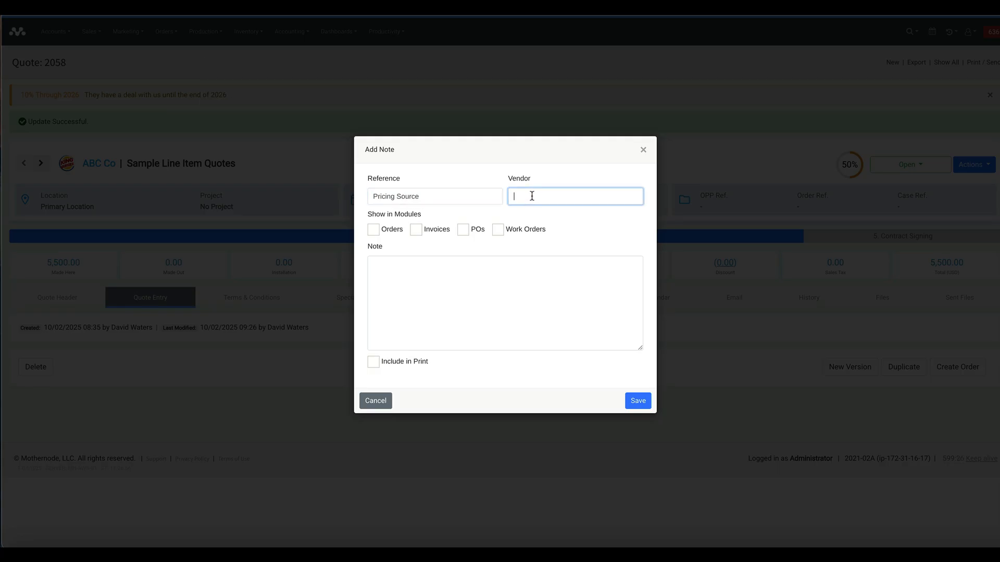
text(Acme)
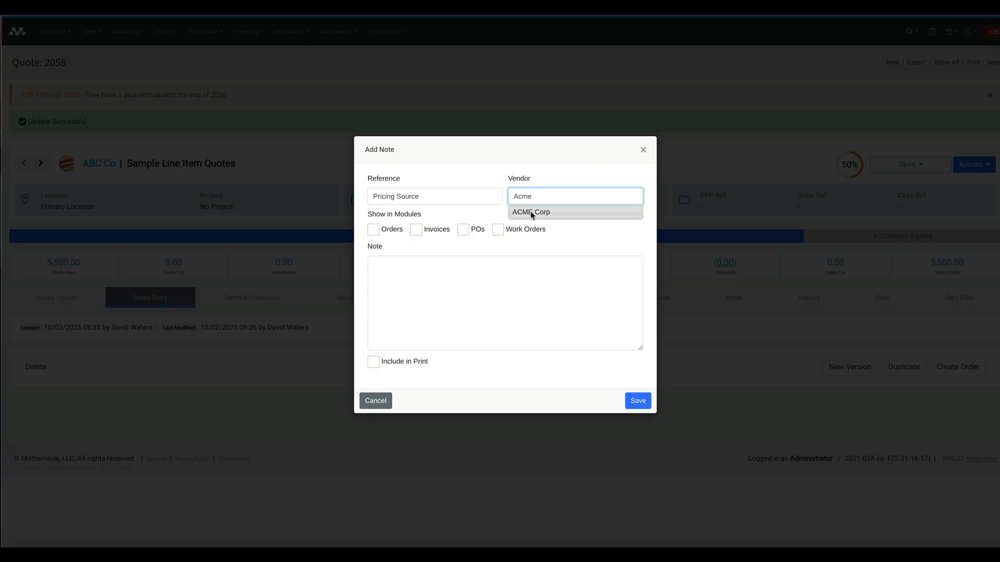
click(531, 211)
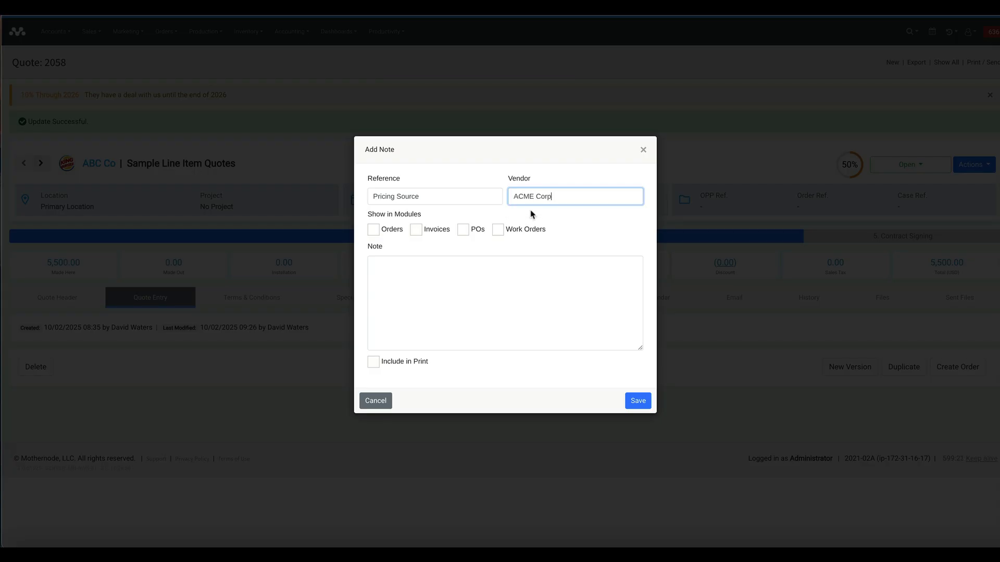
- Show the note in the Orders, Invoices and Work Orders modules
click(374, 230)
click(416, 231)
click(499, 229)
- Write a note about calling the vendor contact for pricing, keep it excluded from print, and save the note
click(395, 291)
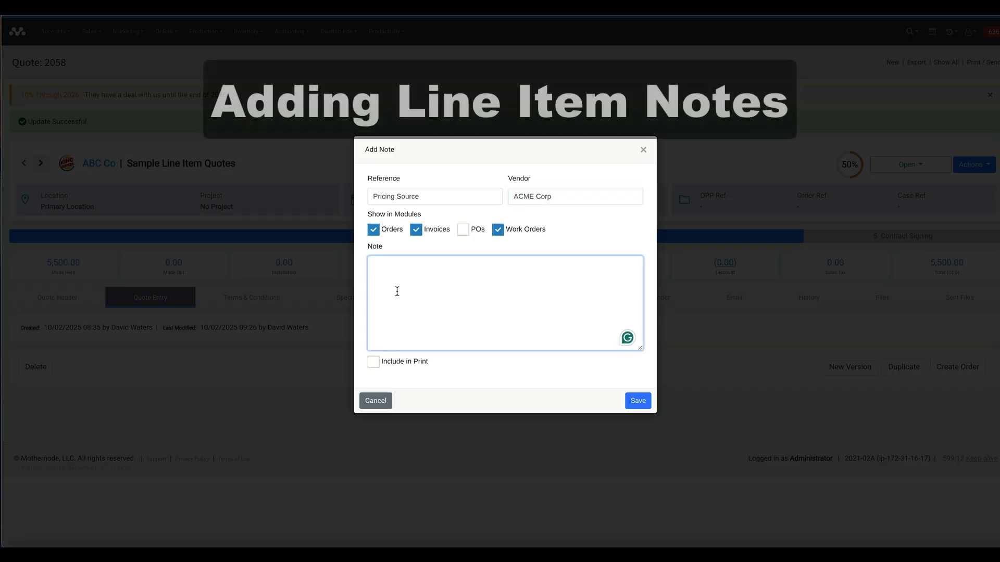
text(Ca)
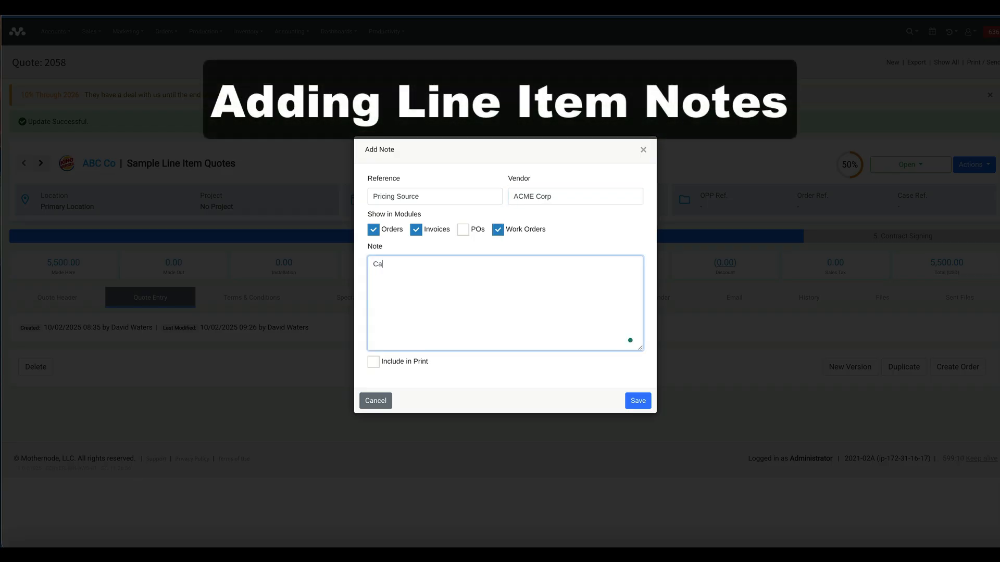
text(ll Stev)
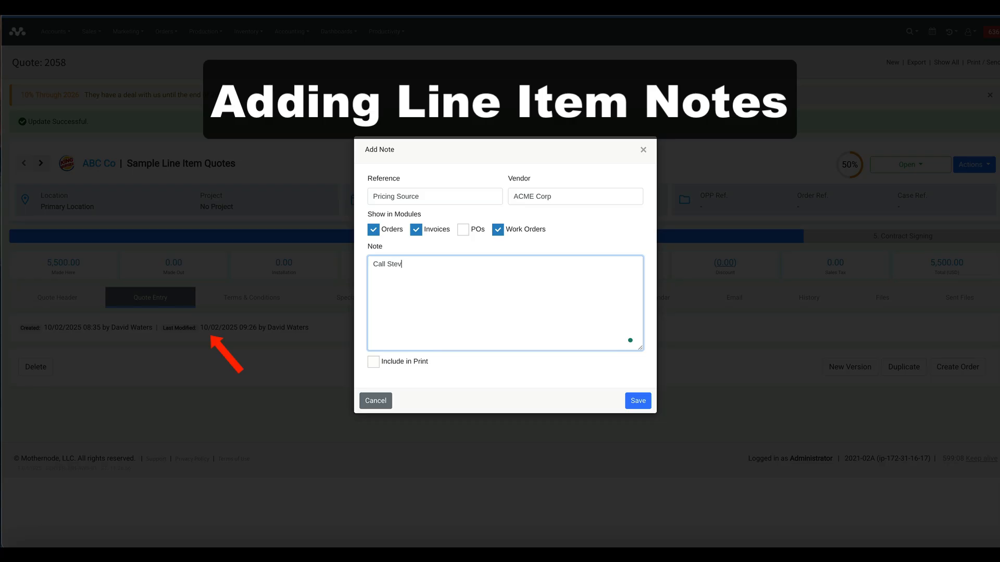
text(e for Pricing)
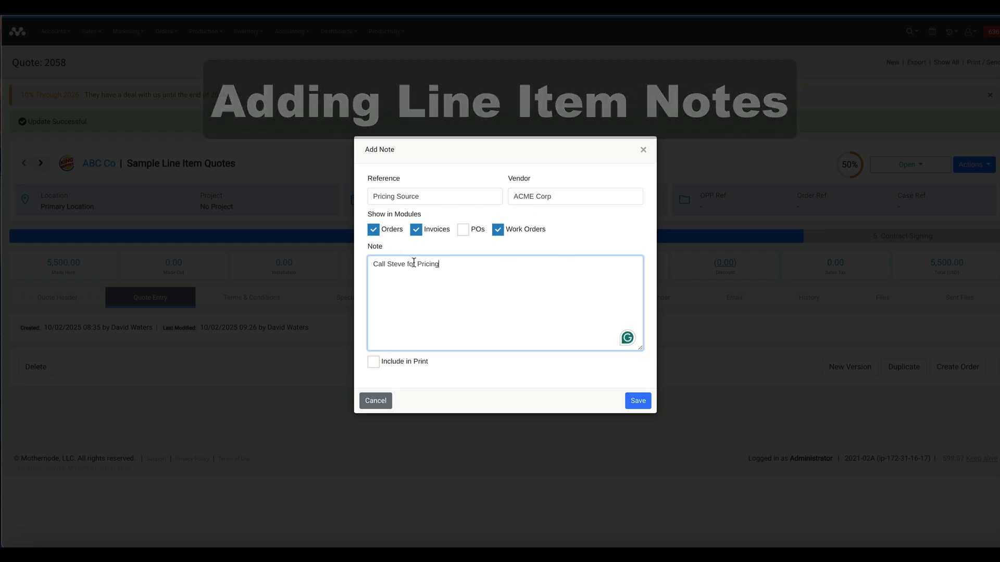
click(373, 362)
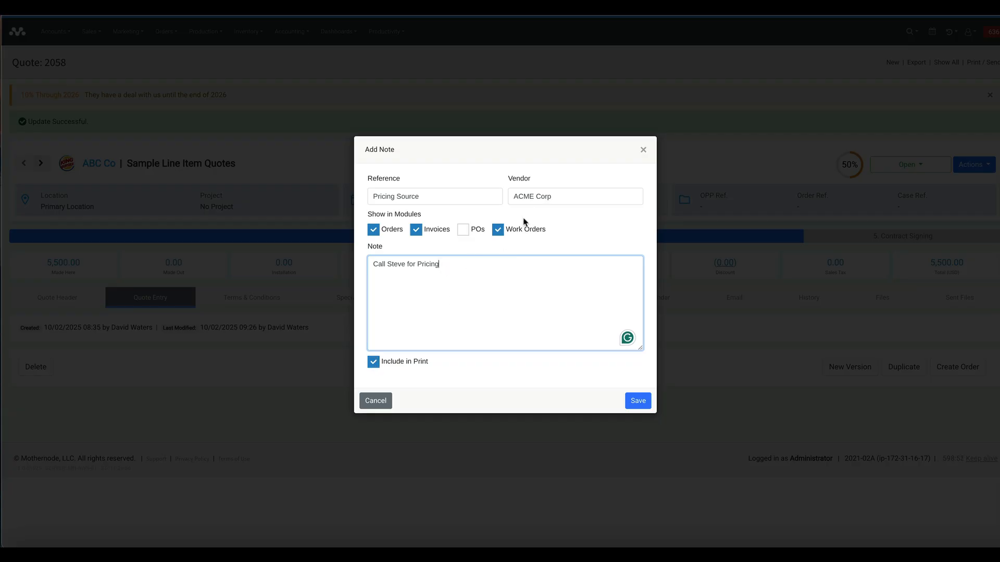
click(387, 364)
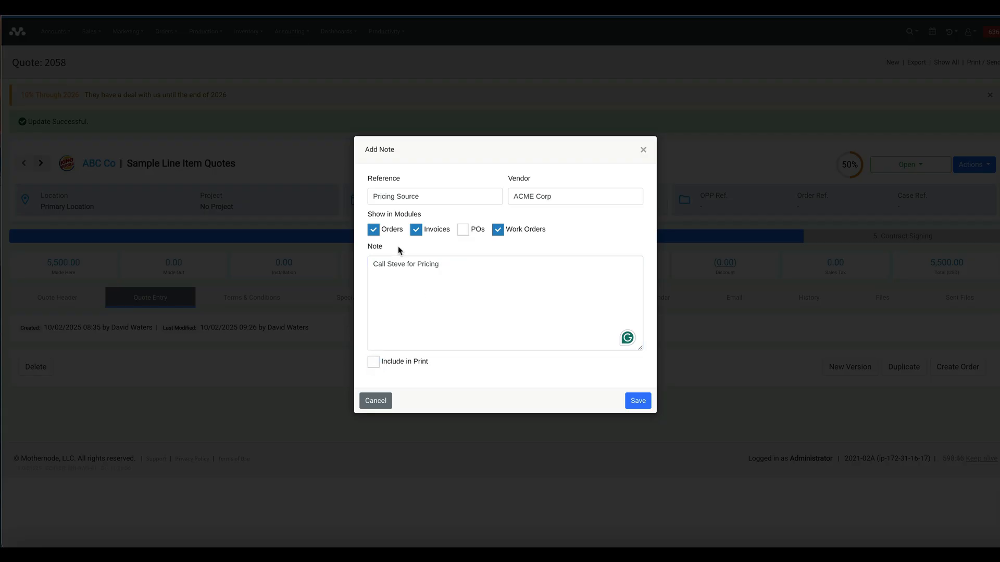
click(639, 404)
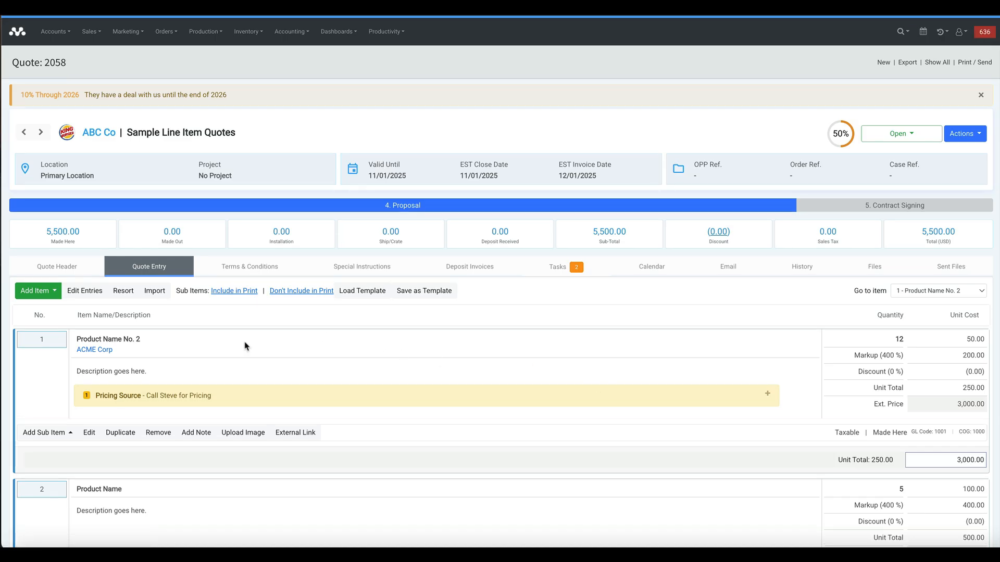
- Add the external link f:\CustomerAccounts\Artwork with description "CNC Production Artwork" to the Product Name No. 2 line item, save it and close the dialog
scroll(233, 379, down, 1)
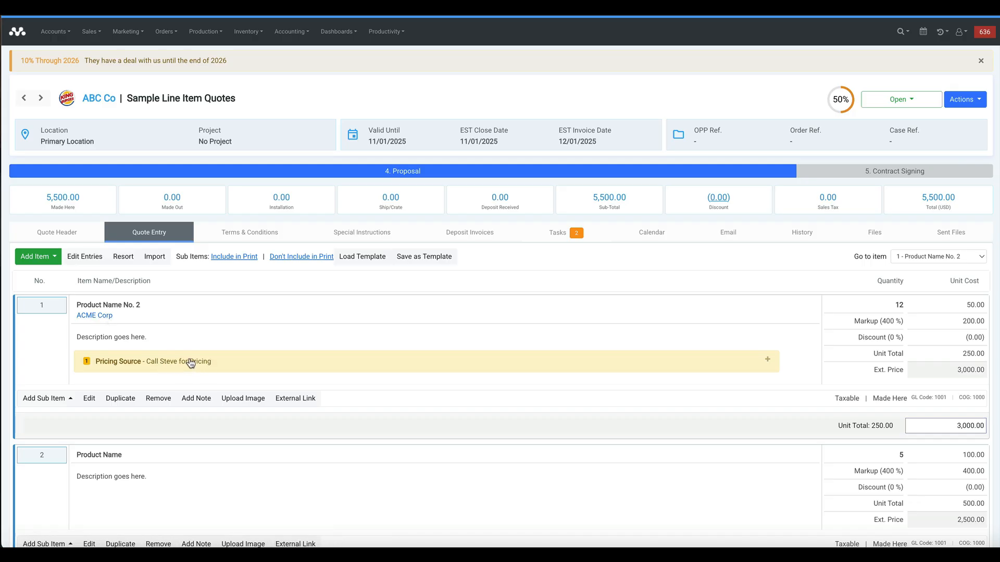
scroll(123, 280, down, 1)
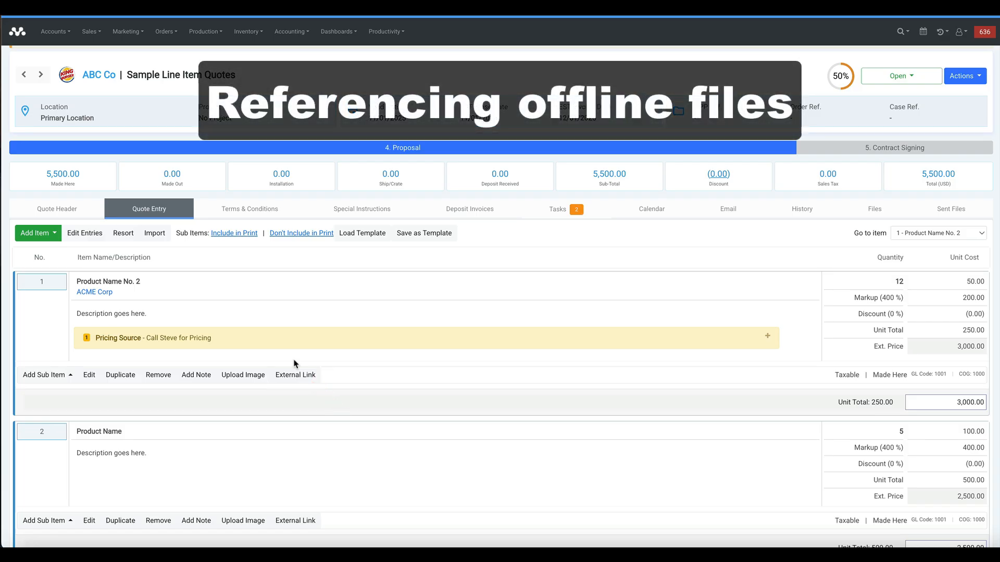
click(288, 376)
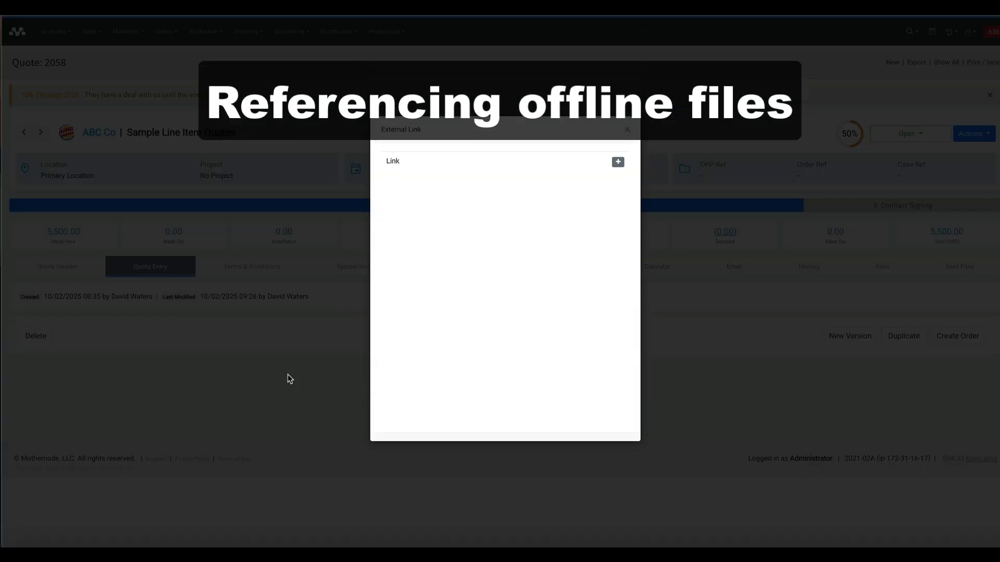
click(618, 165)
click(438, 198)
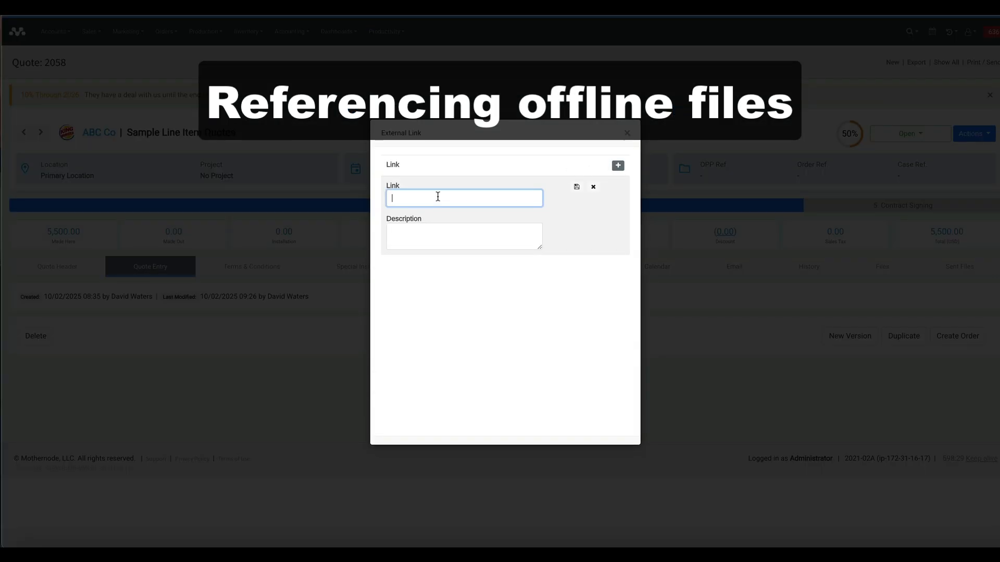
text(f:\CustomerAc)
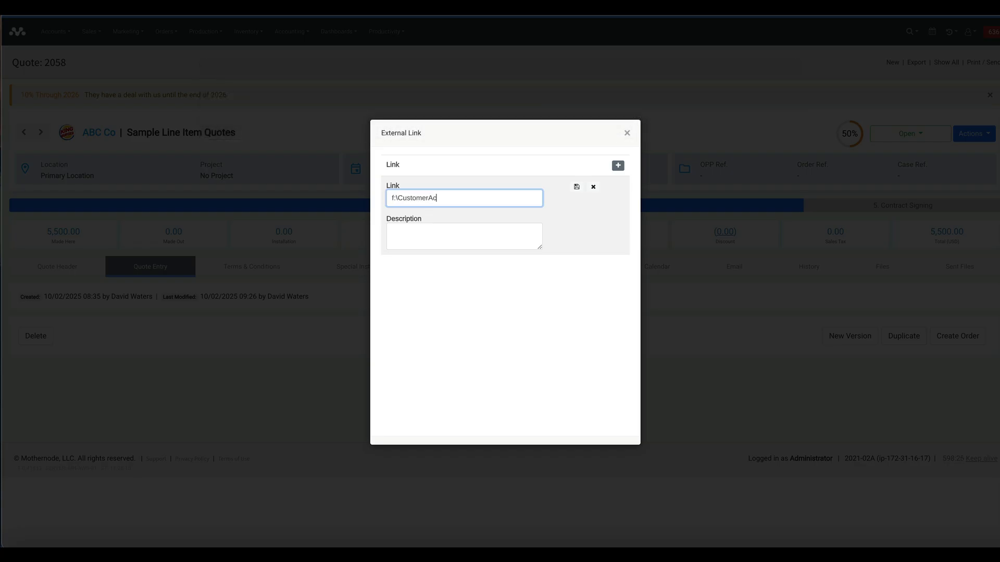
text(counts\Artwork)
click(419, 238)
text(C)
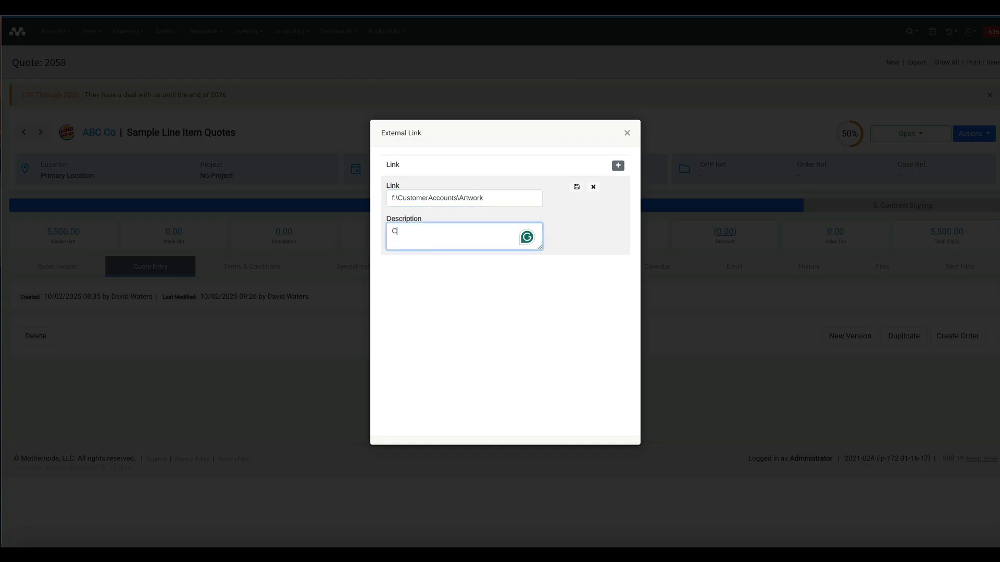
text(NC Production Artwork)
click(577, 188)
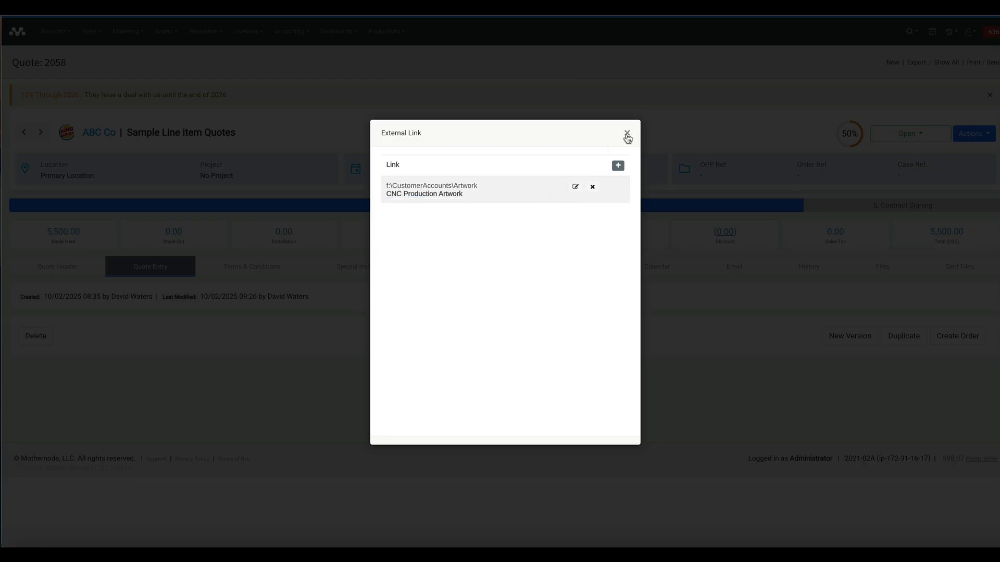
click(628, 136)
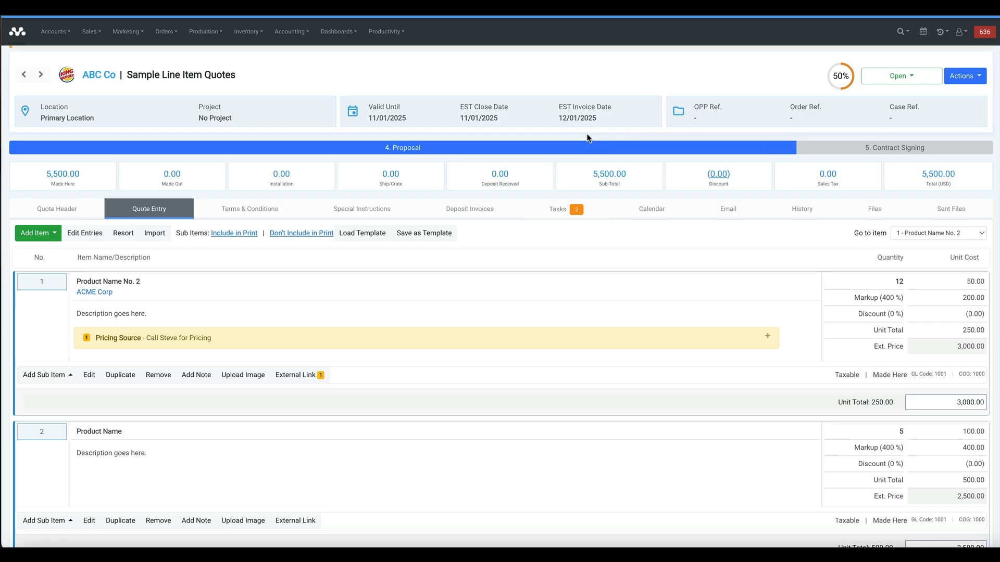
- Reopen the external link on Product Name No. 2, select its file path text, and close the dialog
click(308, 376)
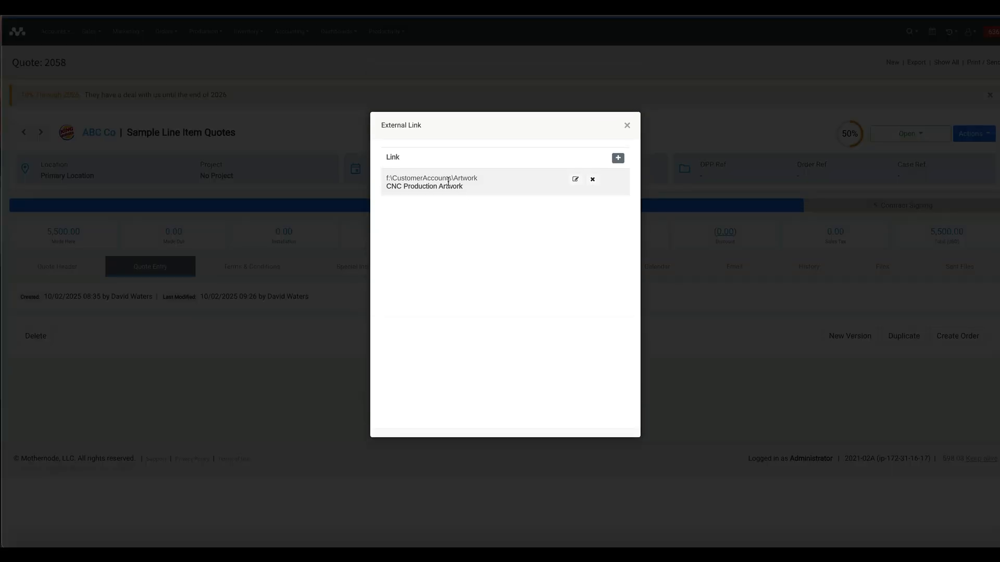
double_click(415, 178)
drag(481, 177, 385, 178)
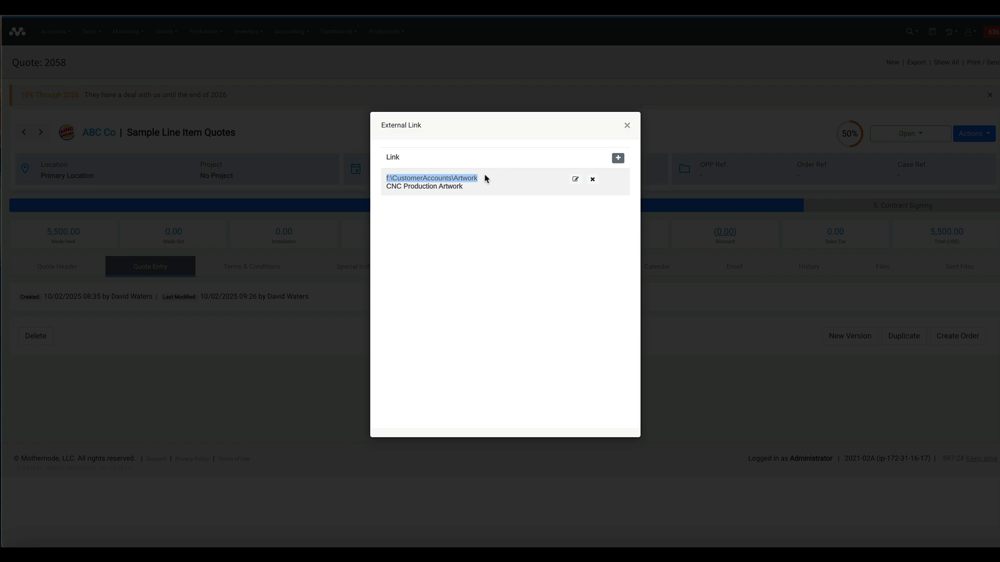
click(626, 126)
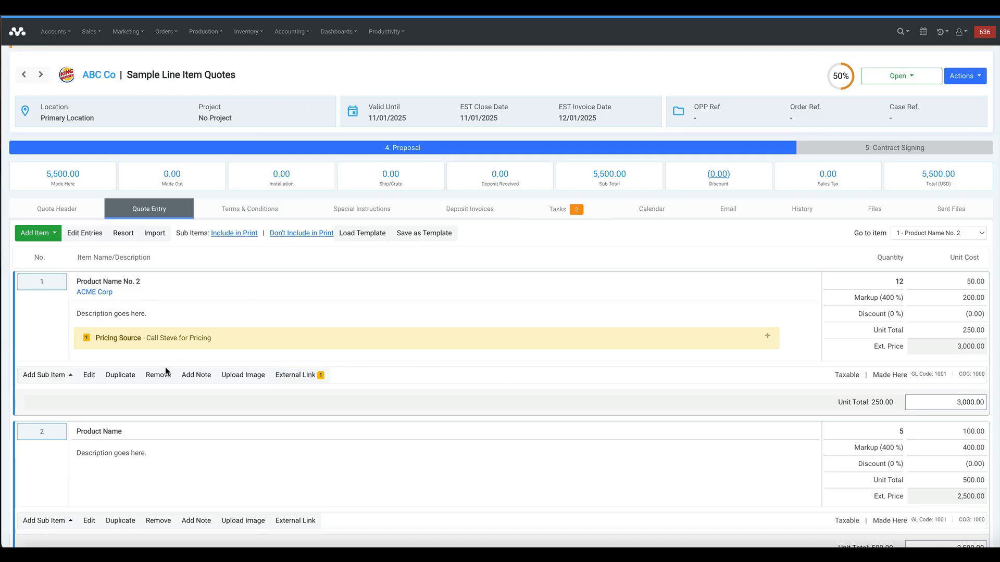
- Open the line item import section, download its template, and open the file in Excel, declining the app rating request
scroll(166, 371, down, 1)
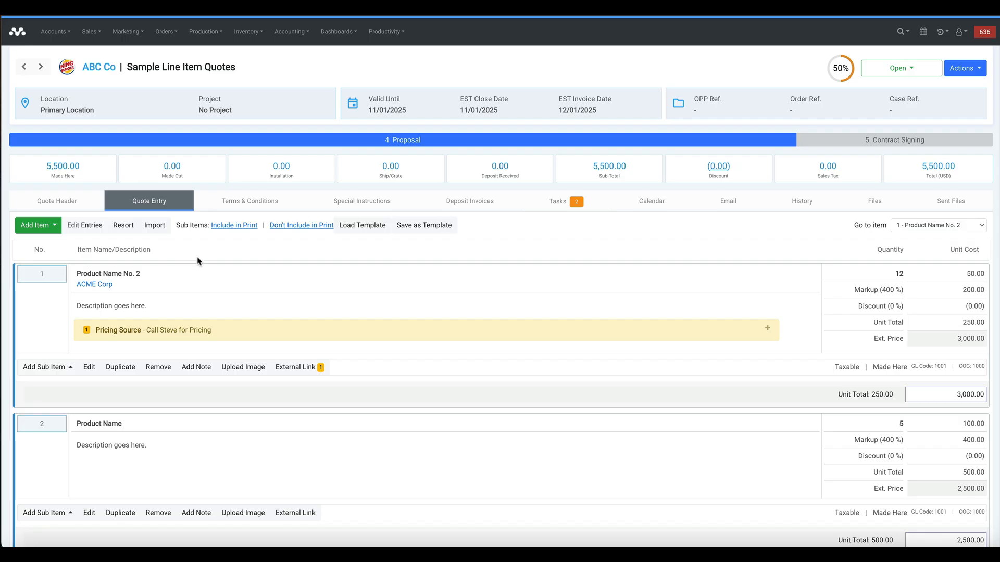
scroll(171, 437, down, 1)
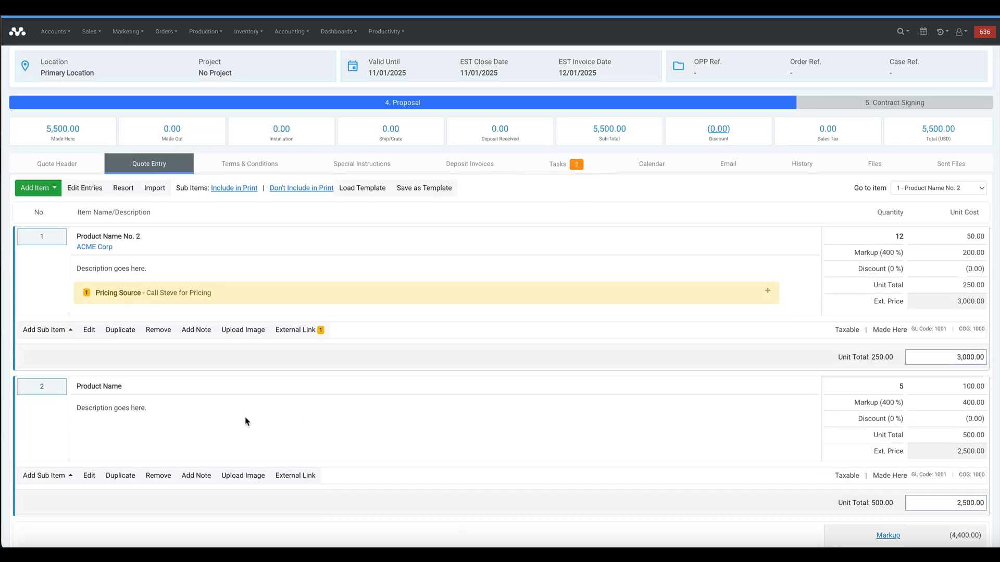
scroll(229, 411, up, 1)
scroll(209, 406, up, 1)
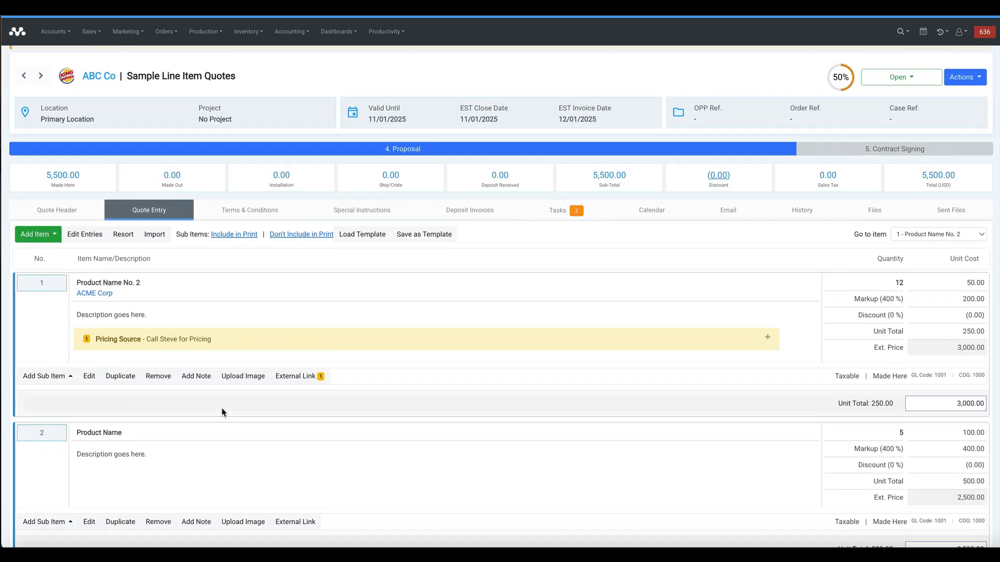
click(163, 237)
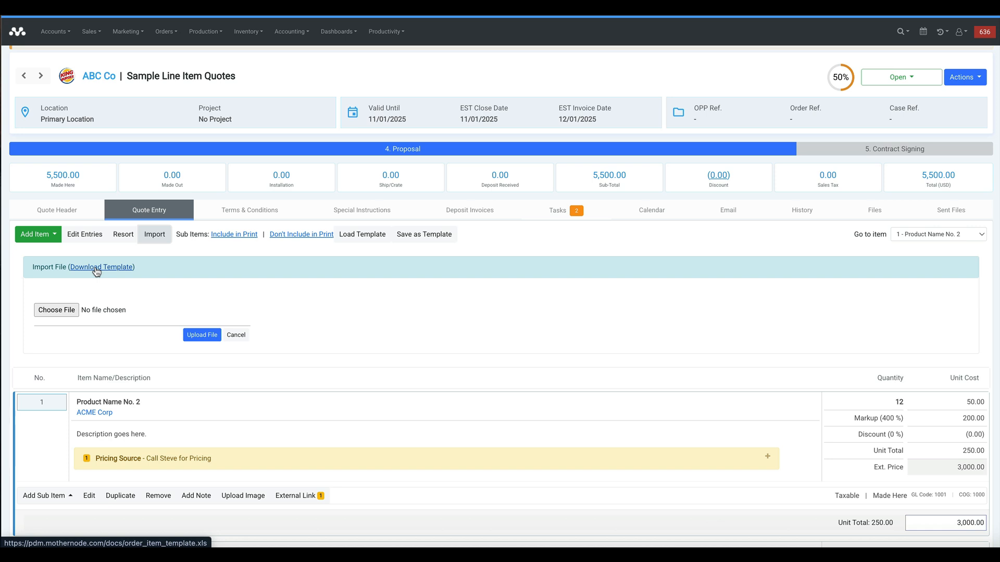
scroll(146, 360, down, 4)
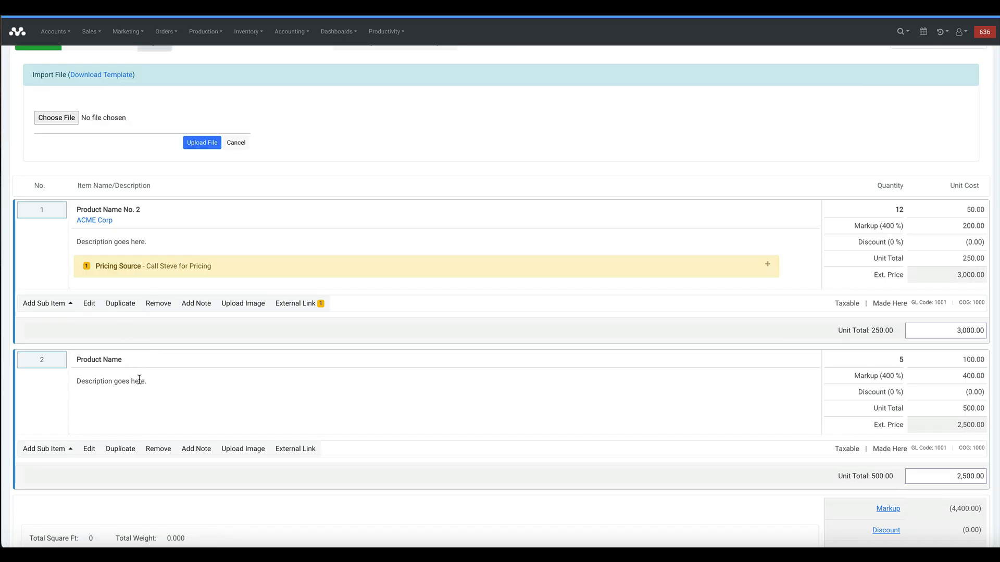
scroll(139, 380, up, 3)
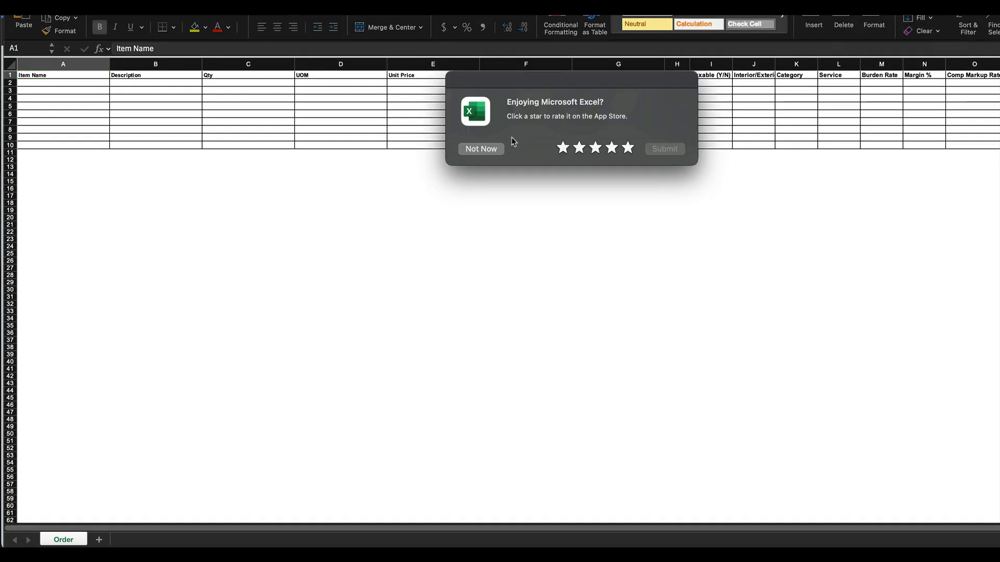
click(488, 151)
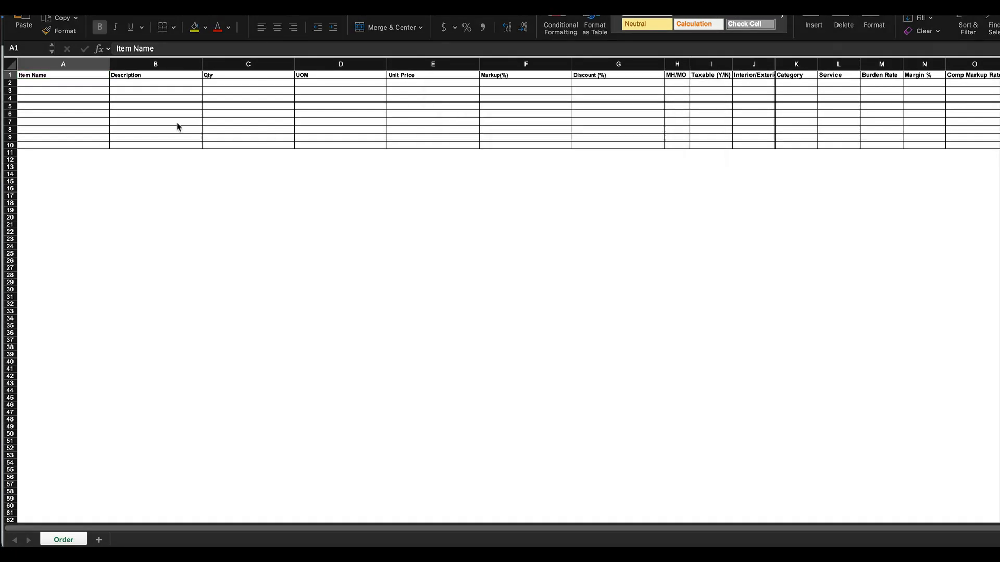
- Enter the item names Item 1, Item 2 and Item 3 in cells A2 to A4 of the Order sheet
click(48, 83)
text(I)
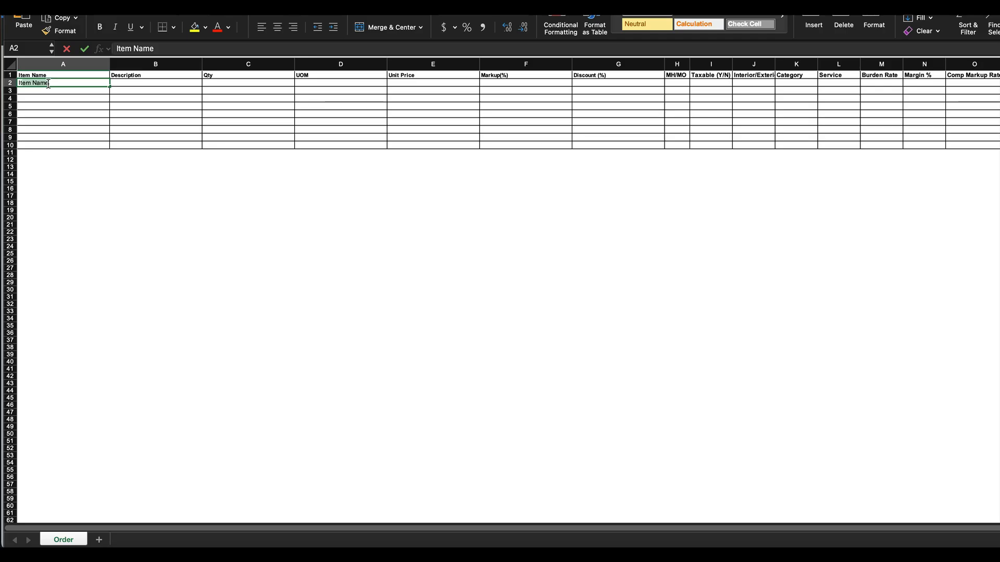
text(tem 1)
click(43, 94)
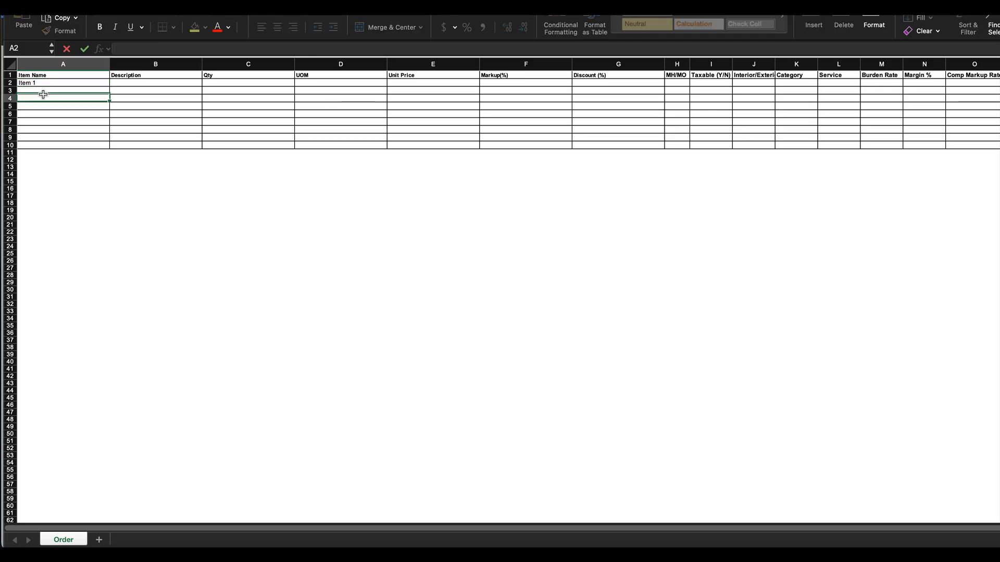
key(Up)
text(I)
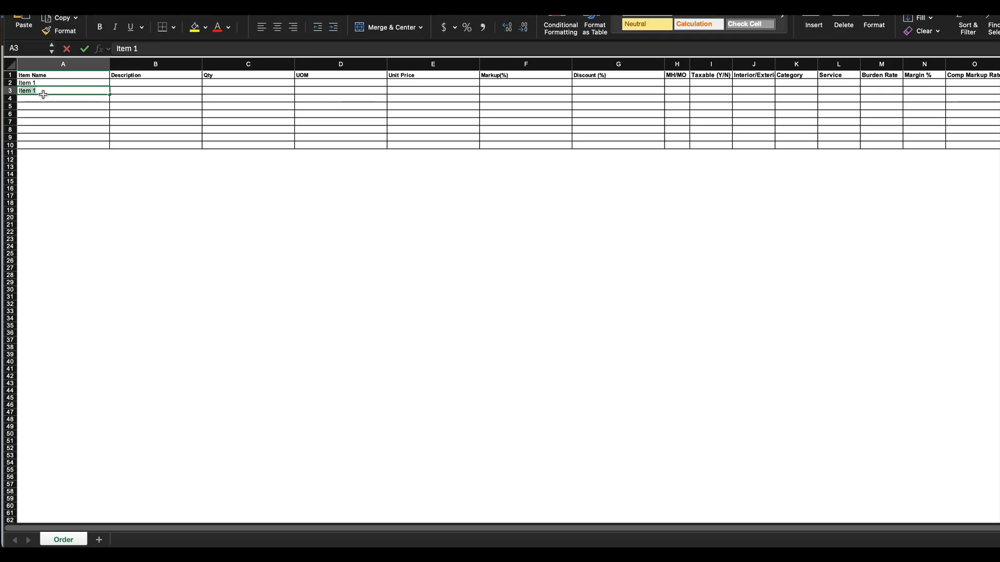
text(tem 2)
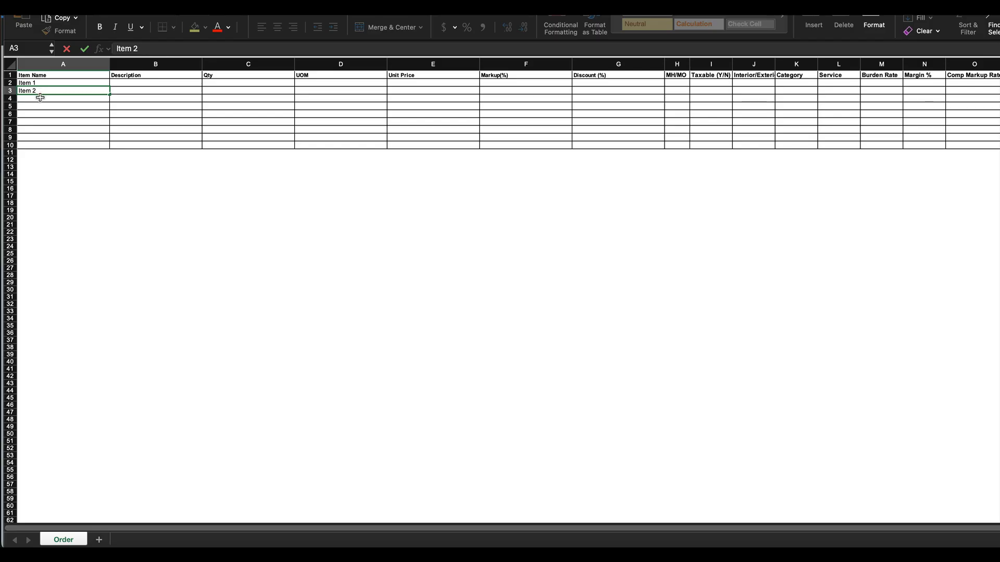
click(41, 98)
text(Item)
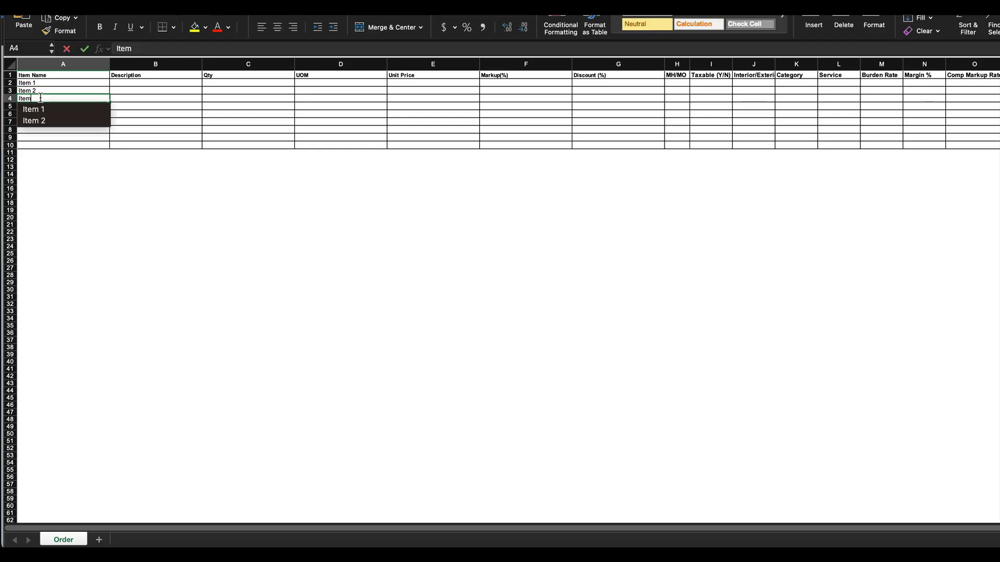
text( 3)
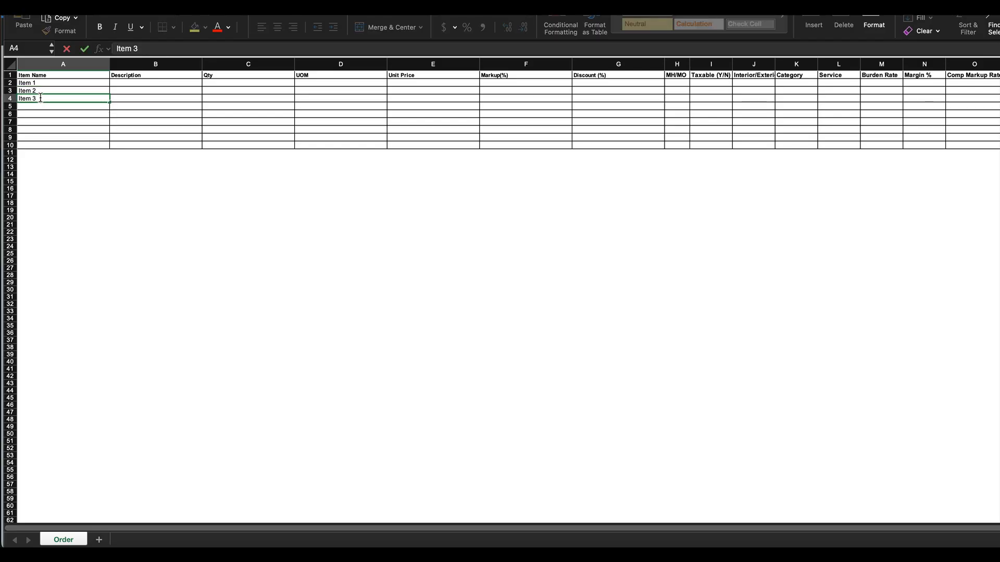
- Fill in Item 1's row with description "Sample Sample", quantity 2, UOM EA and unit price 100
click(119, 82)
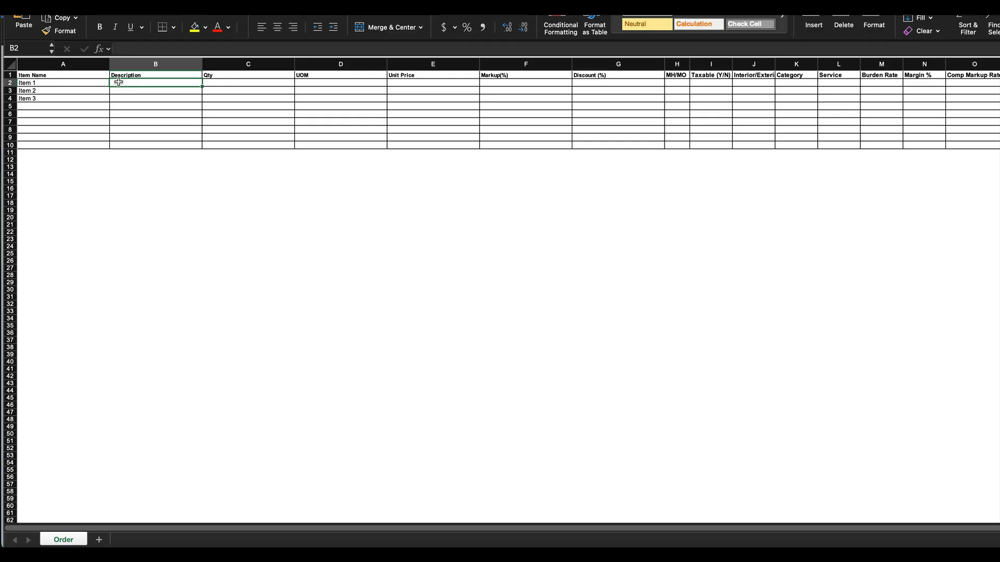
text(Sample Sample)
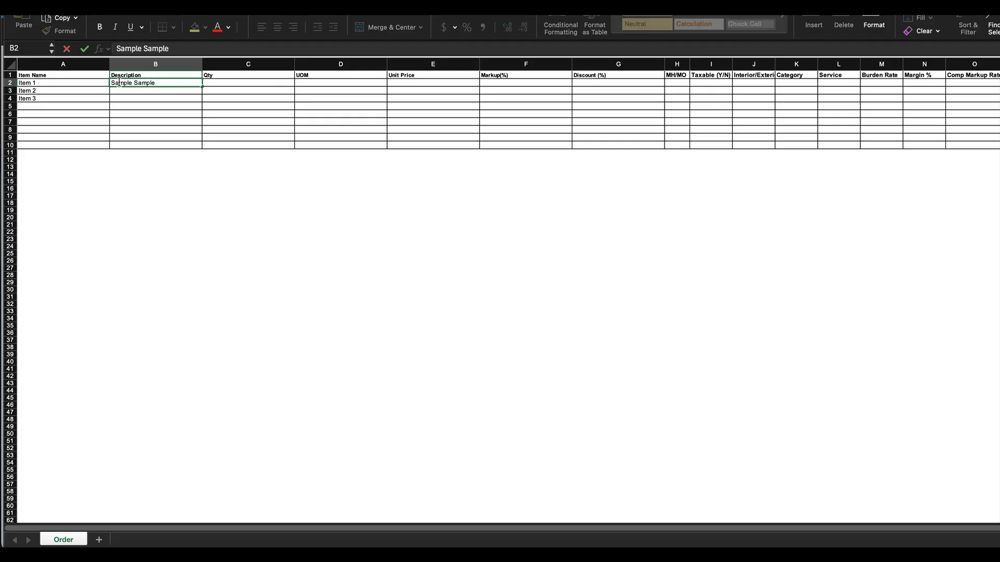
key(Return)
click(234, 83)
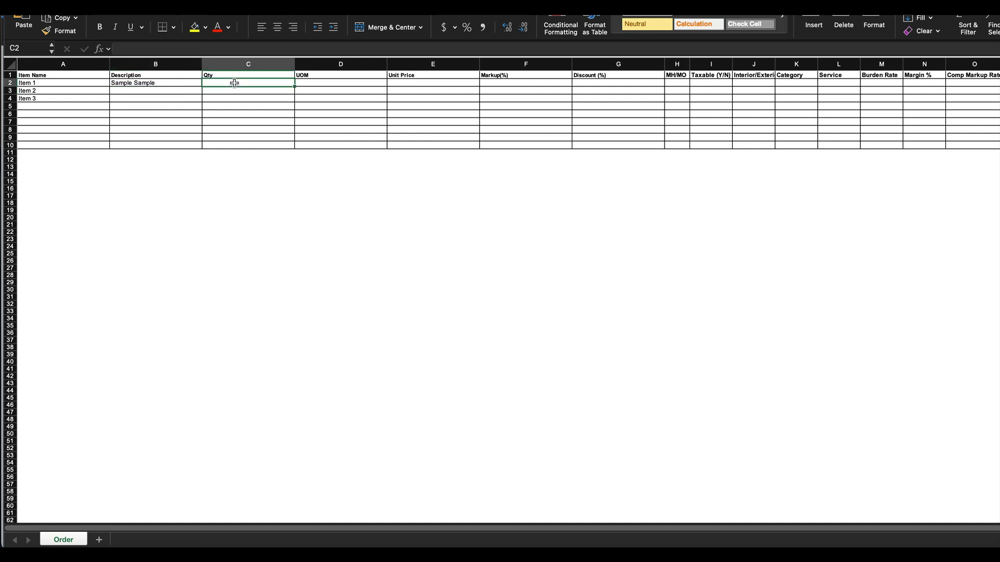
text(2)
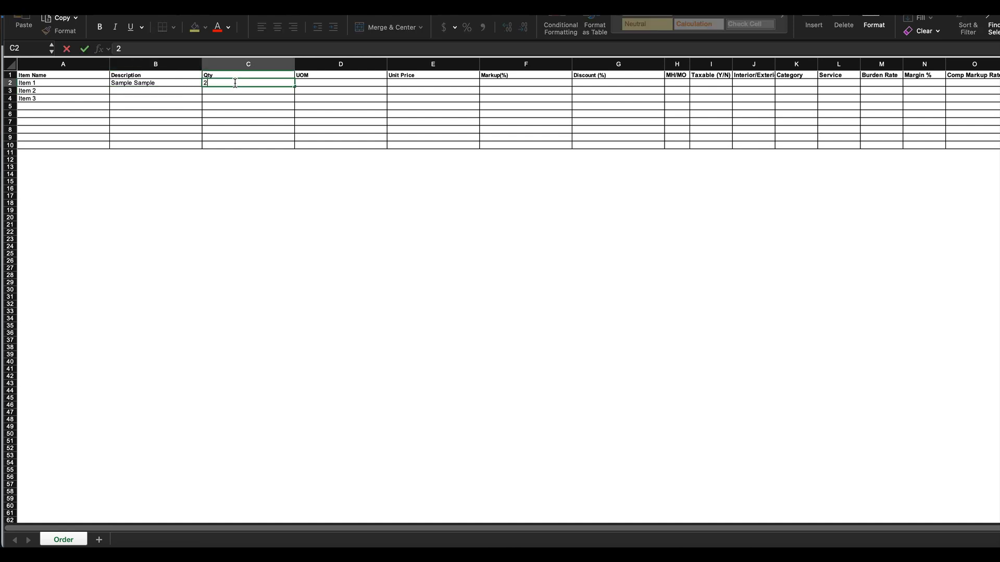
click(302, 84)
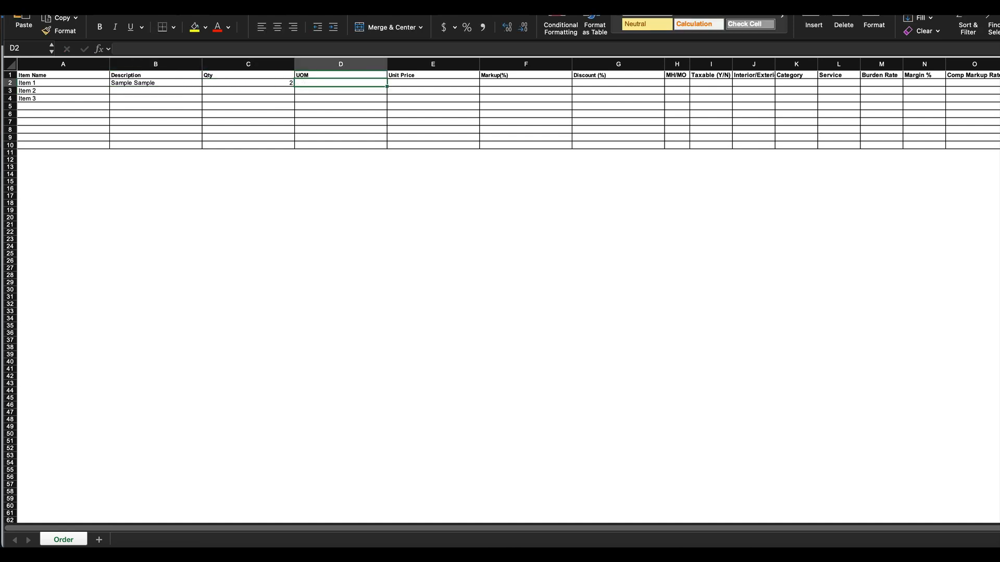
text(EA)
click(401, 83)
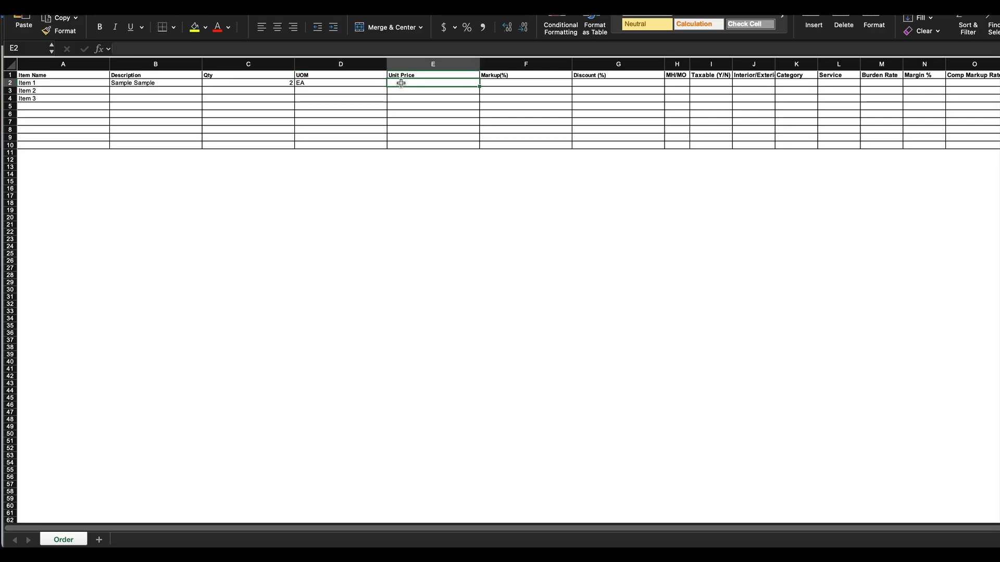
text(100)
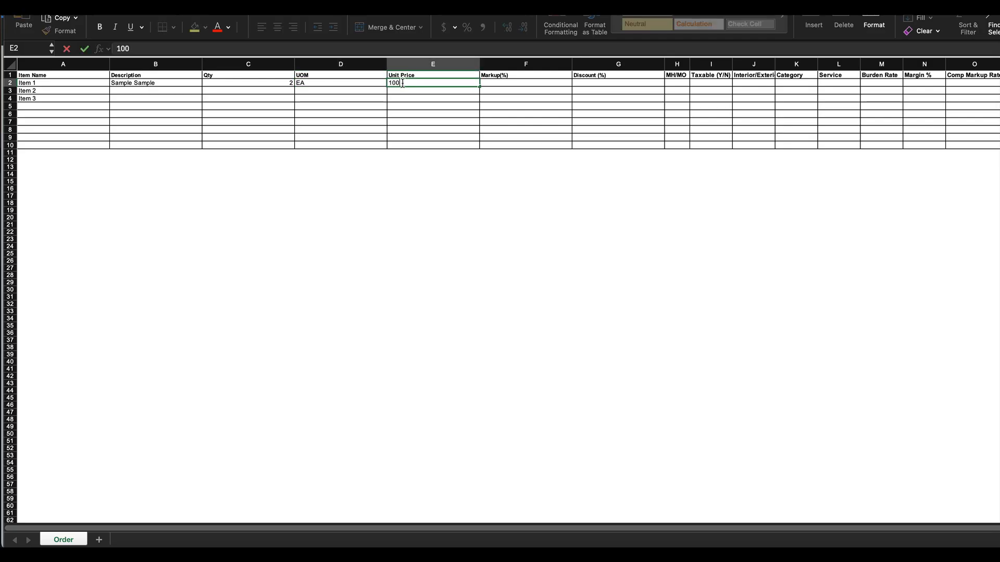
- Set Item 1's markup to 200, its MH/MO value to MH and its taxable value to Y
click(489, 81)
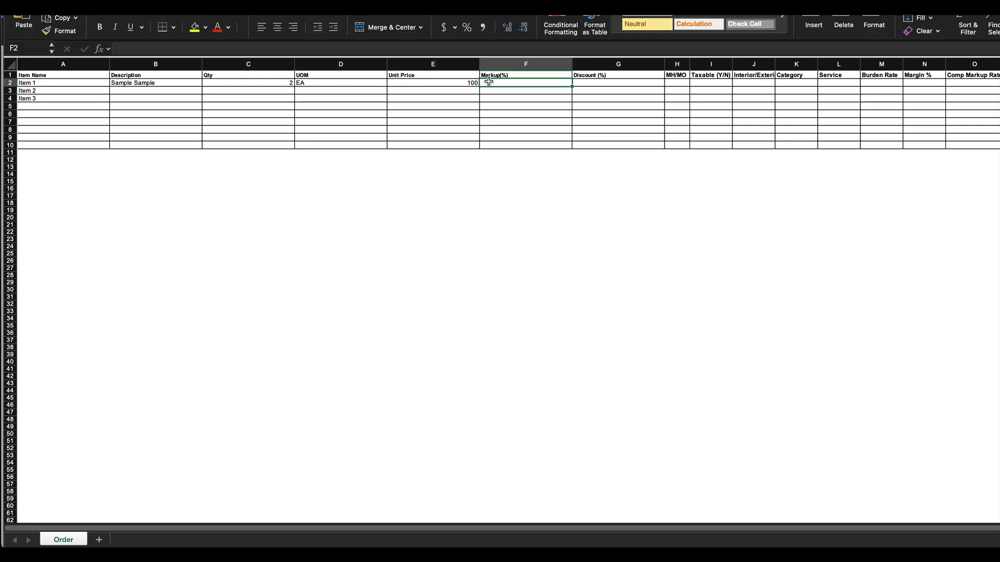
text(200)
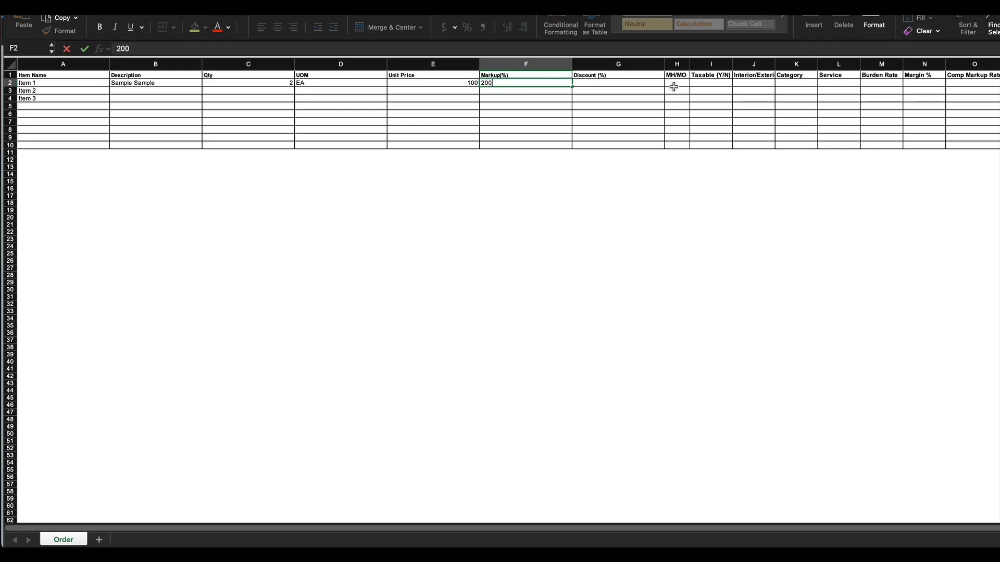
click(673, 85)
text(MH)
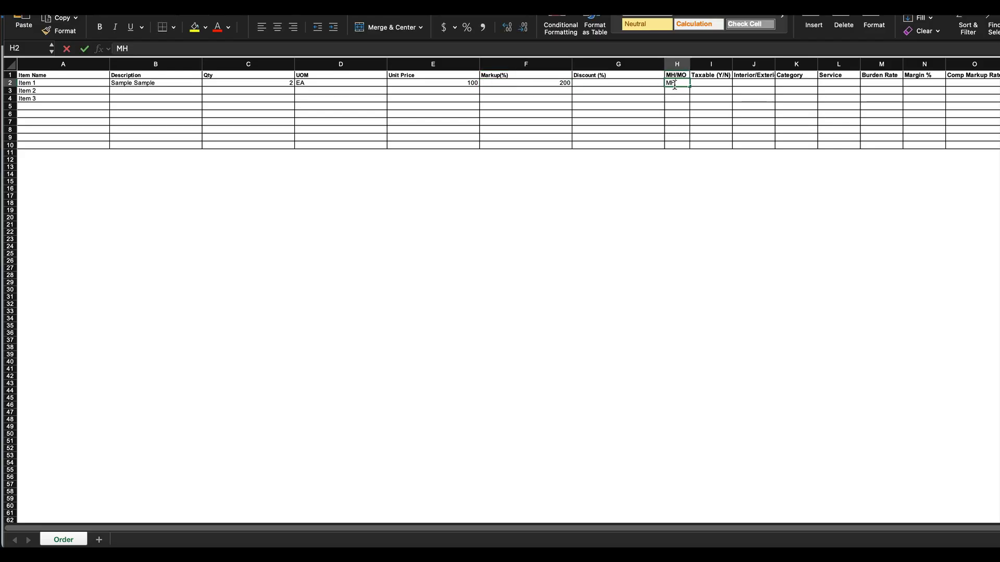
click(703, 85)
text(Y)
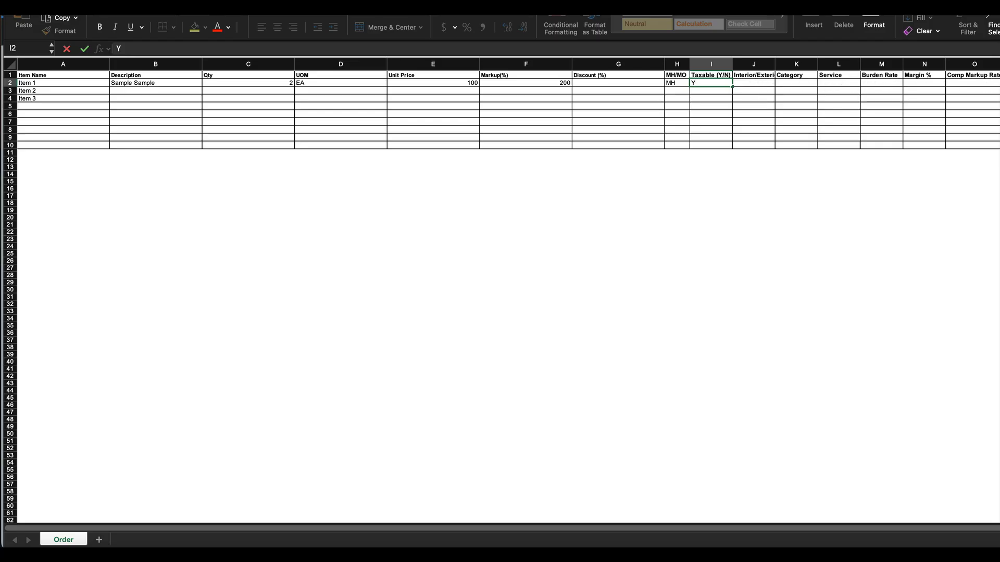
- Copy Item 1's values from Description through Taxable (B2:I2) into the rows for Item 2 and Item 3
click(141, 83)
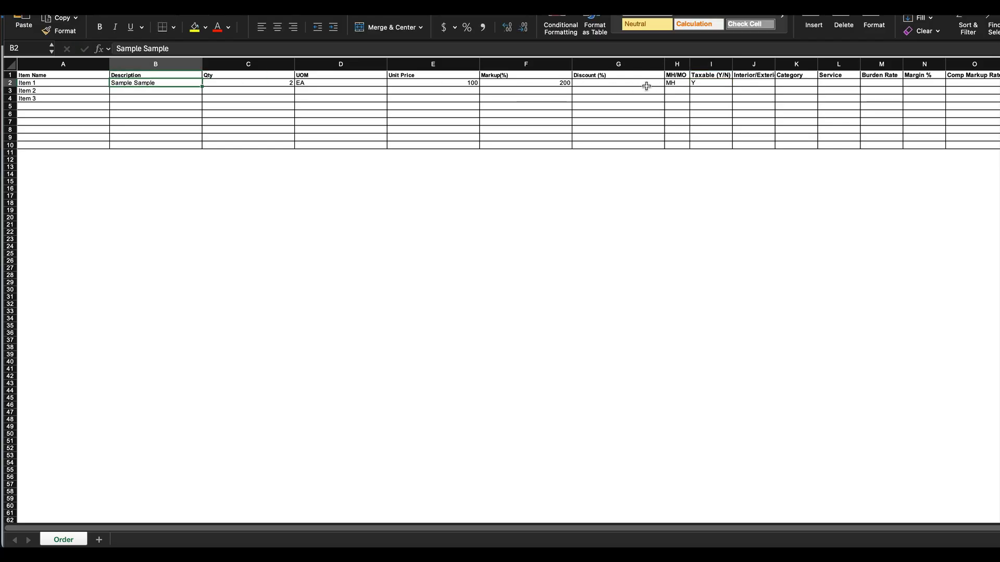
shift+click(689, 83)
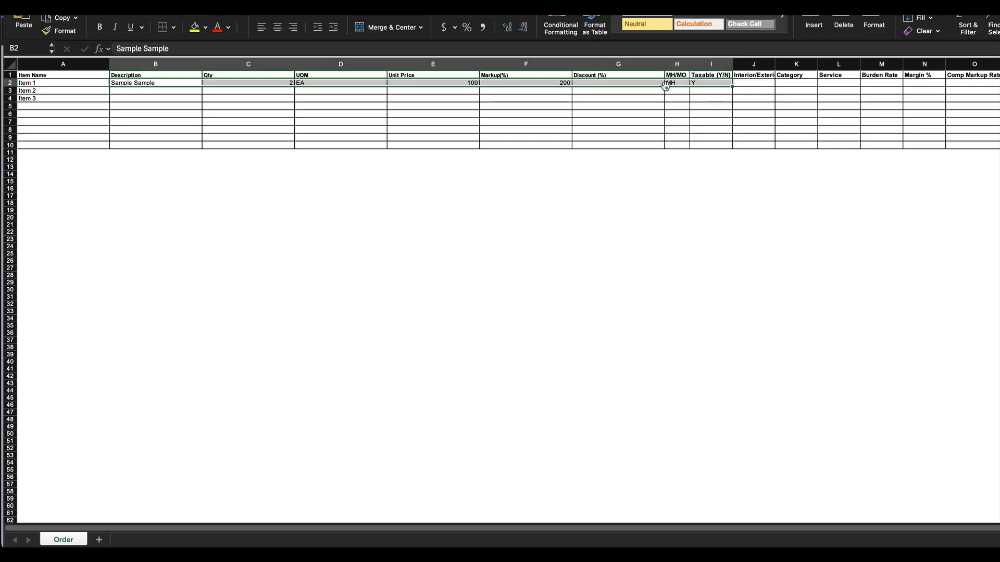
key(super+c)
drag(146, 90, 704, 99)
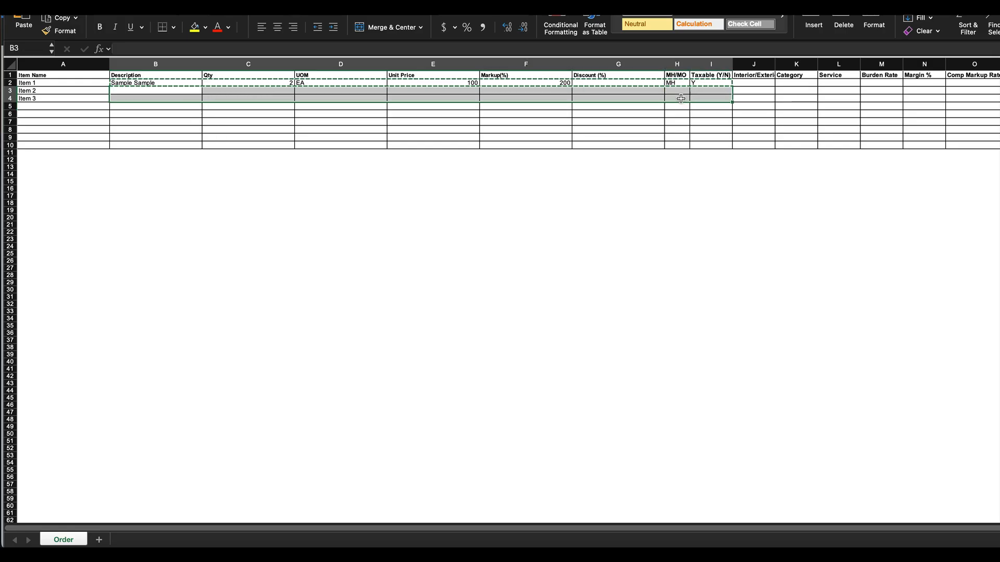
key(super+v)
click(605, 203)
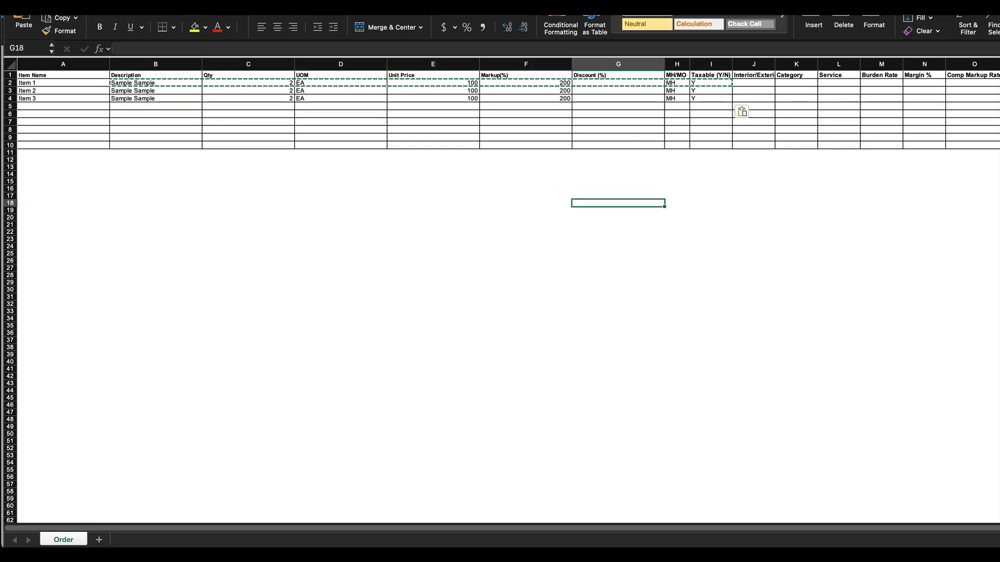
- Save the workbook, keeping the Excel 97-2004 (.xls) format
click(62, 6)
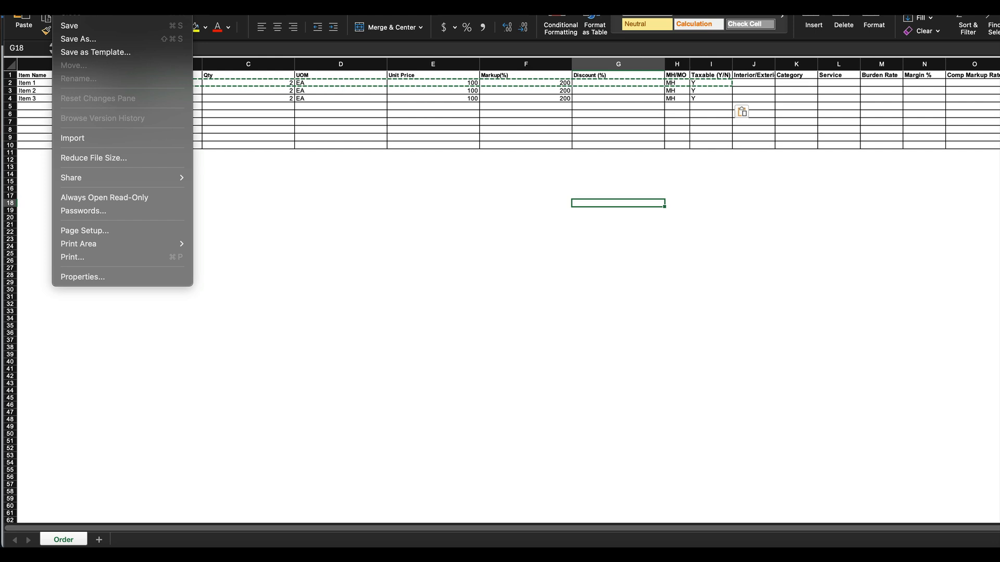
click(67, 25)
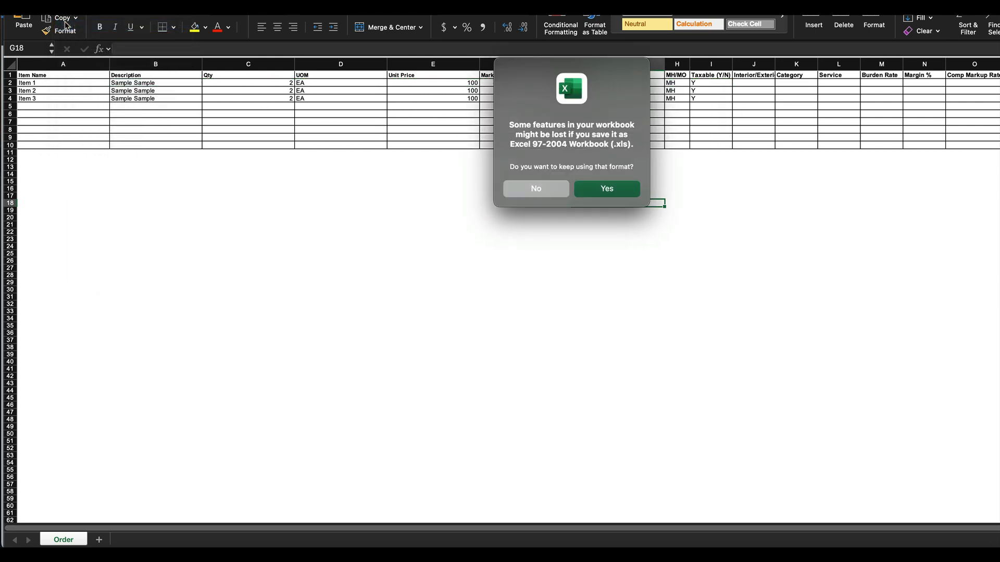
click(593, 191)
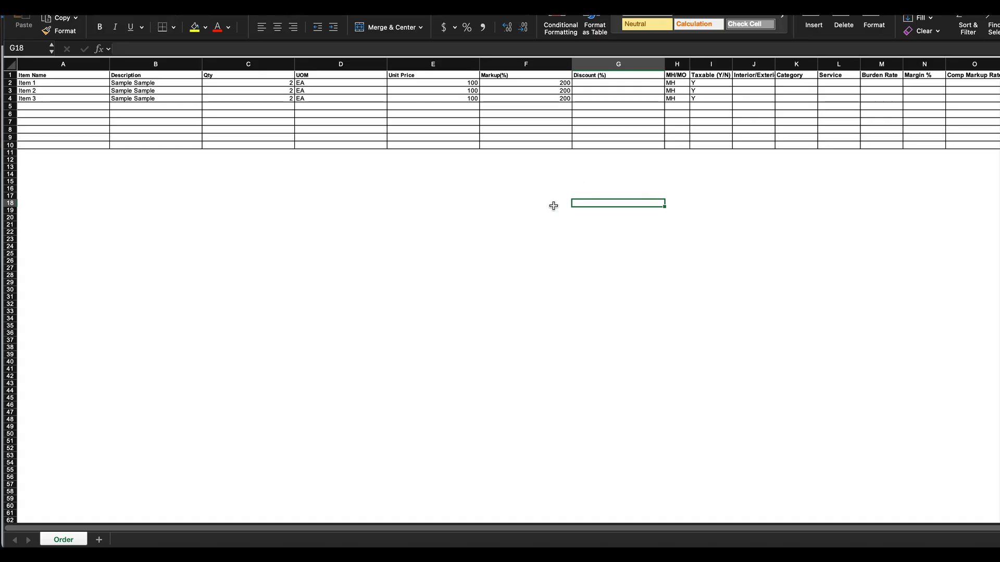
- Switch to Google Chrome and import the file order_item_template (1).xls from Downloads into the quote
click(461, 553)
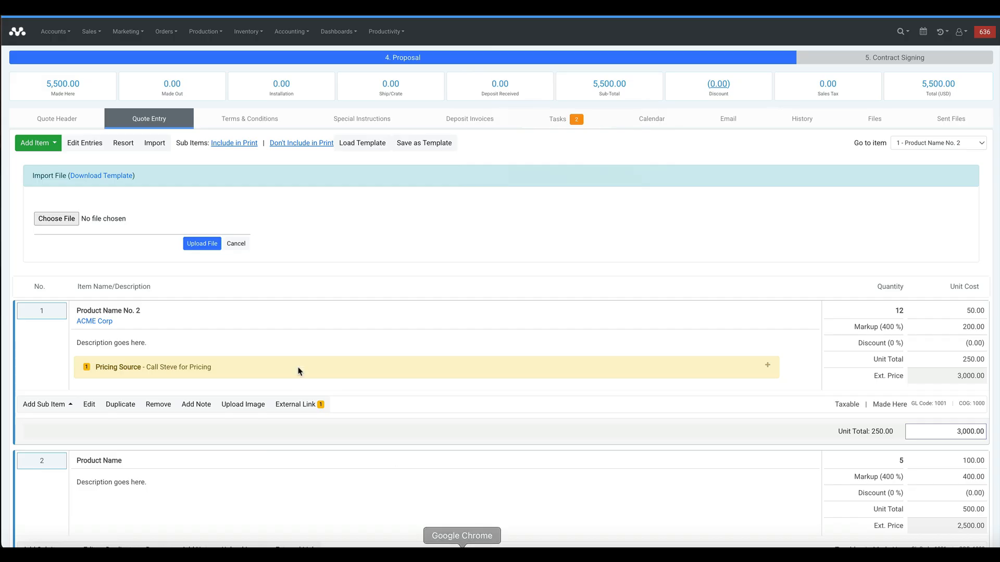
click(54, 221)
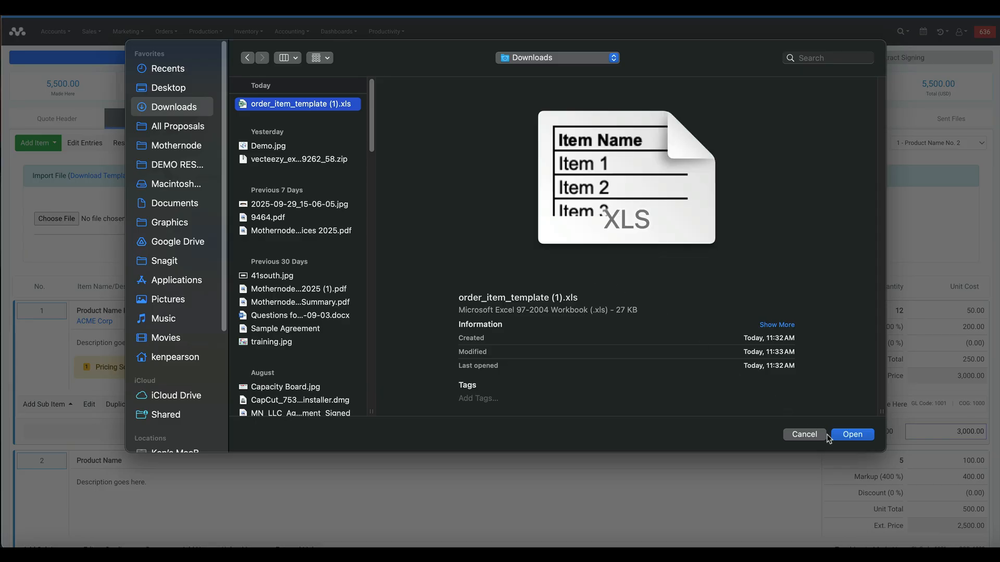
click(852, 435)
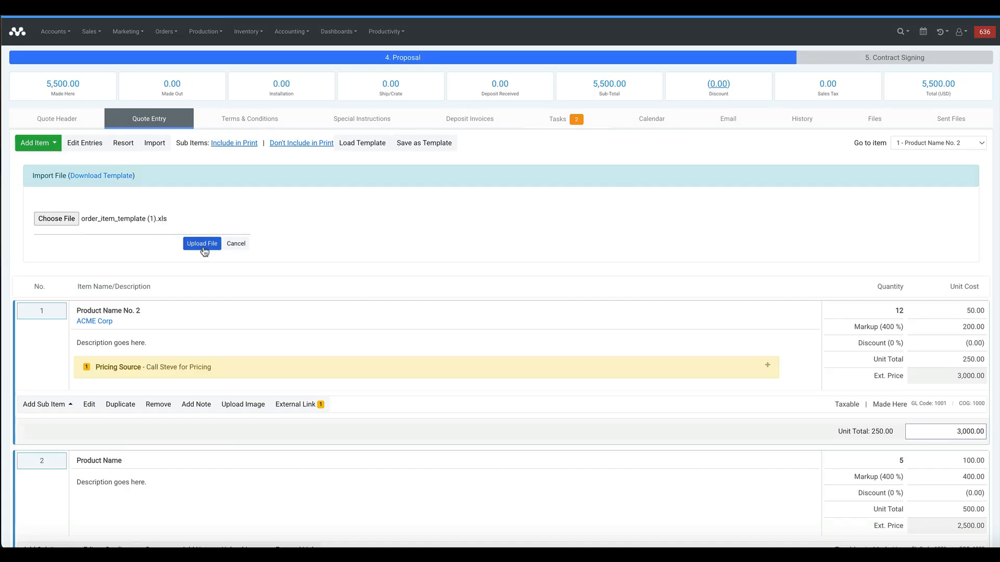
click(203, 244)
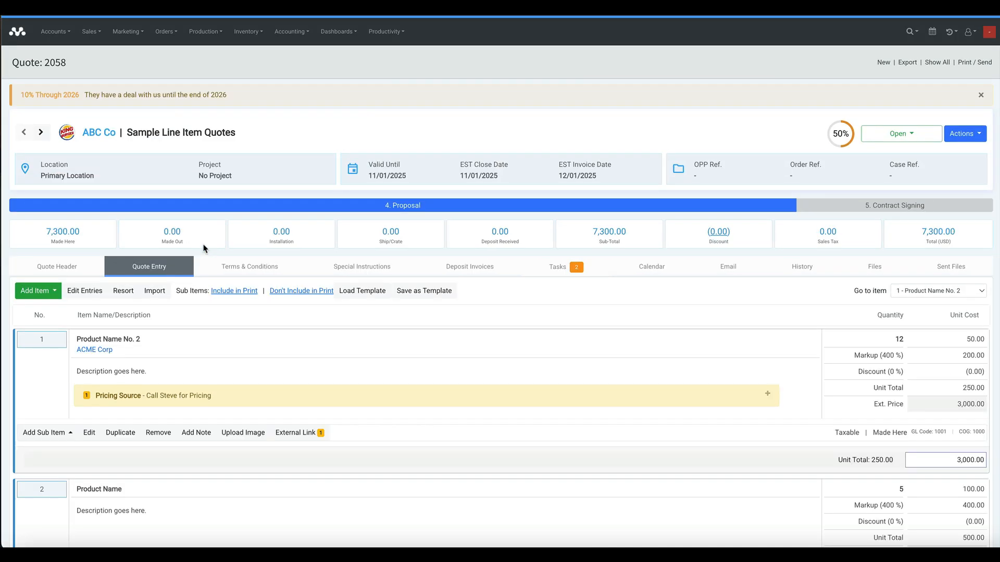
- Review the quote's line items, checking the names, quantities, markups and prices of the imported entries
scroll(257, 286, down, 5)
scroll(258, 287, down, 4)
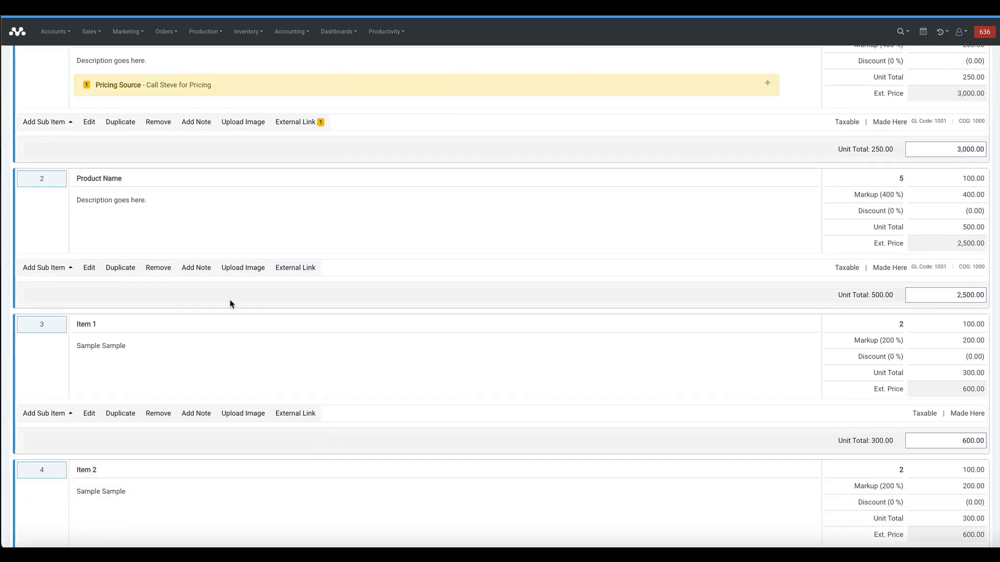
scroll(270, 320, down, 2)
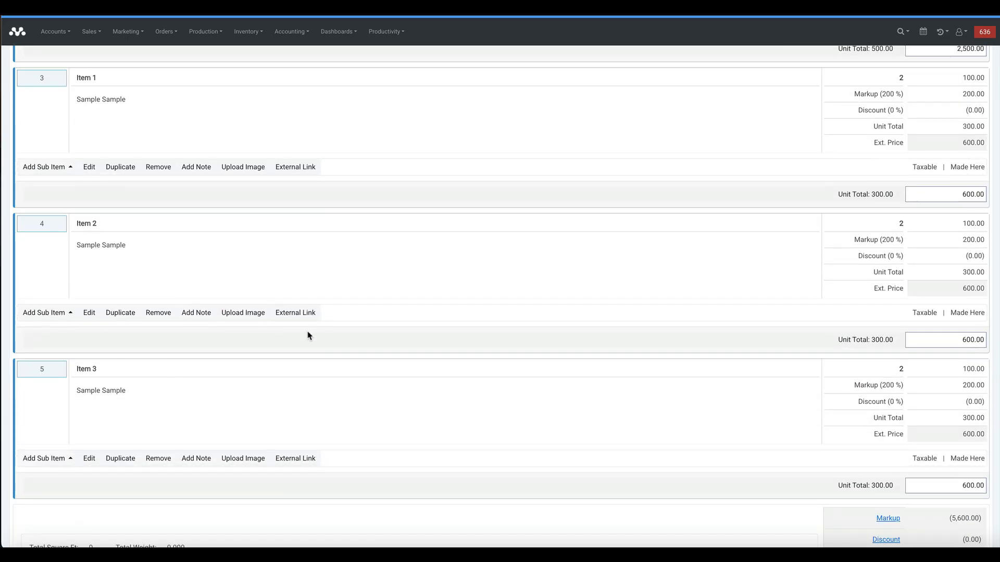
scroll(306, 338, up, 10)
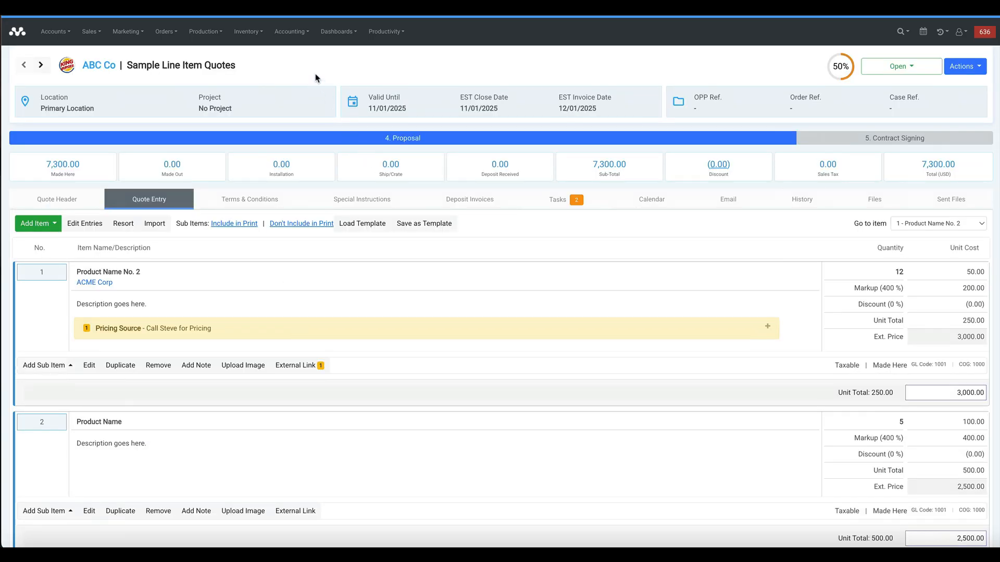
scroll(311, 343, down, 4)
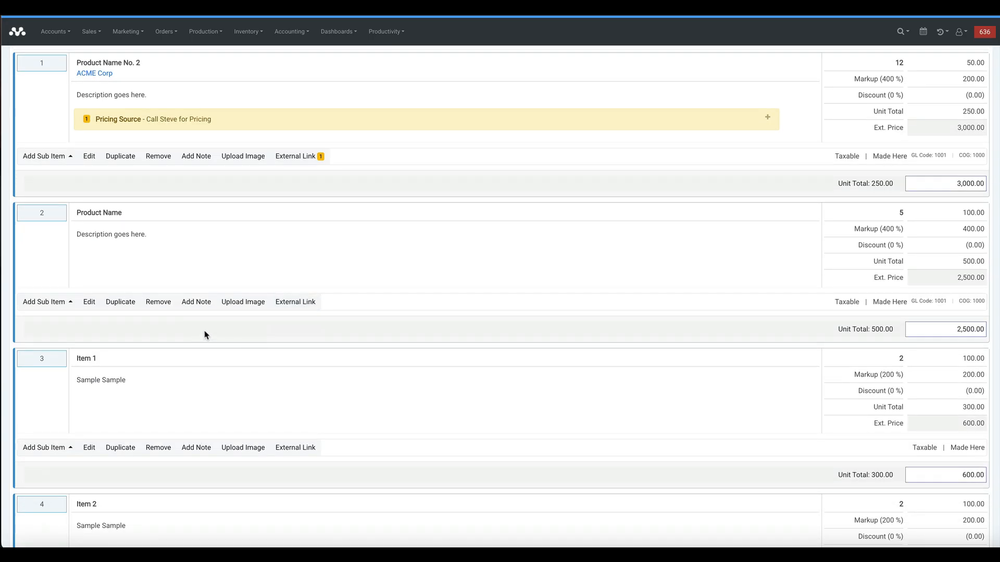
scroll(302, 356, down, 5)
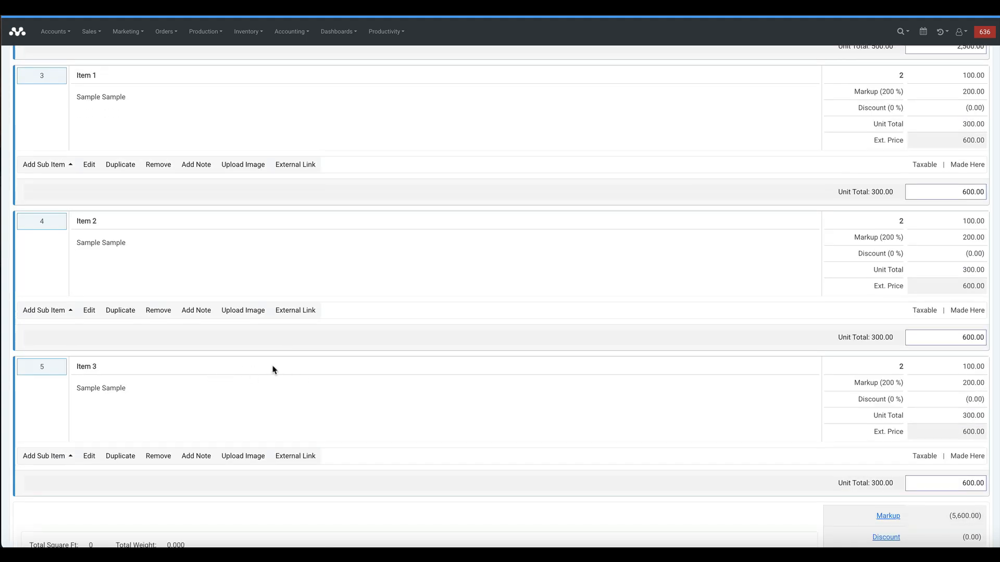
scroll(251, 386, up, 10)
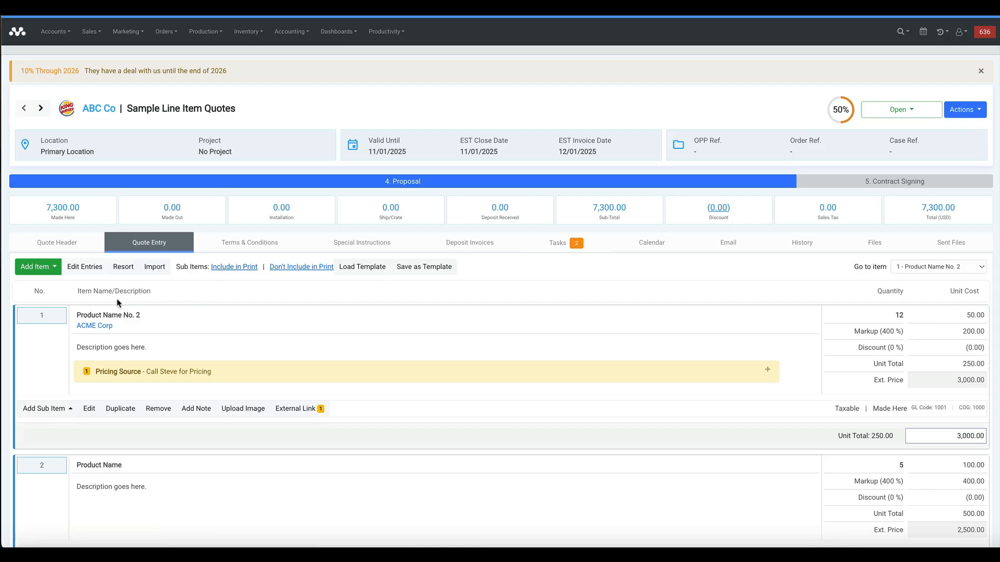
- Start a Products and Services line item in the Permitting category, select the Permit service, and switch the service to Permitting
click(53, 267)
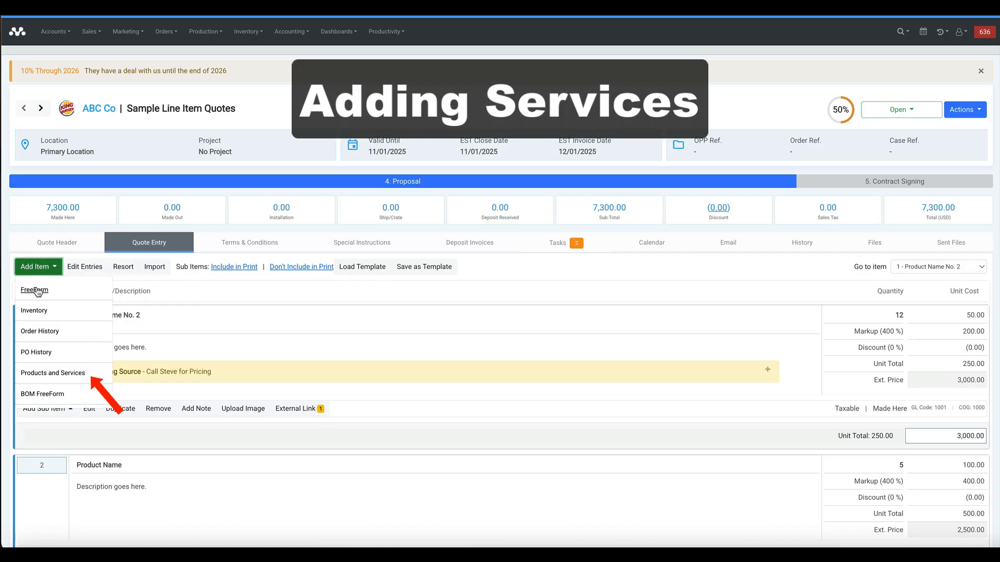
click(46, 374)
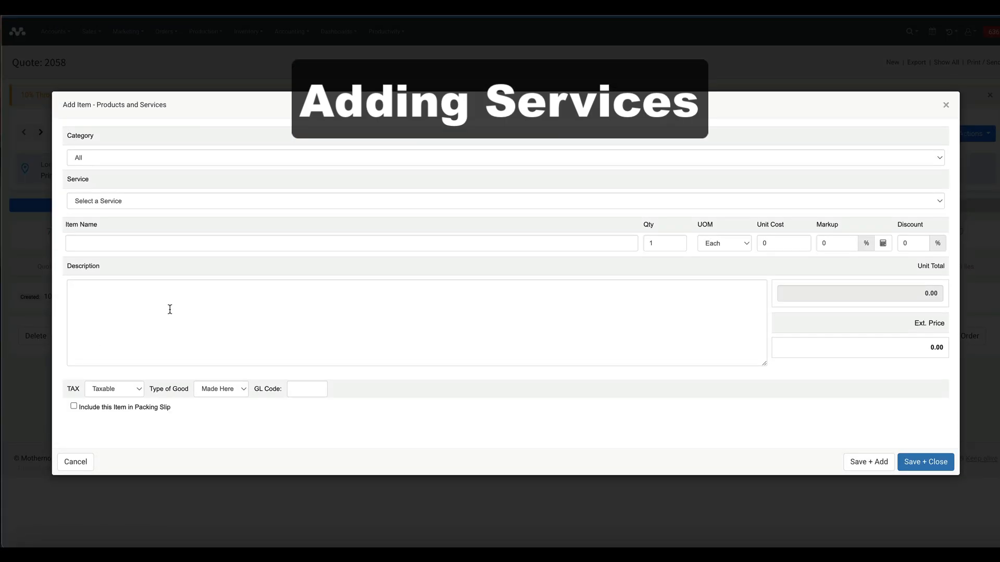
click(174, 160)
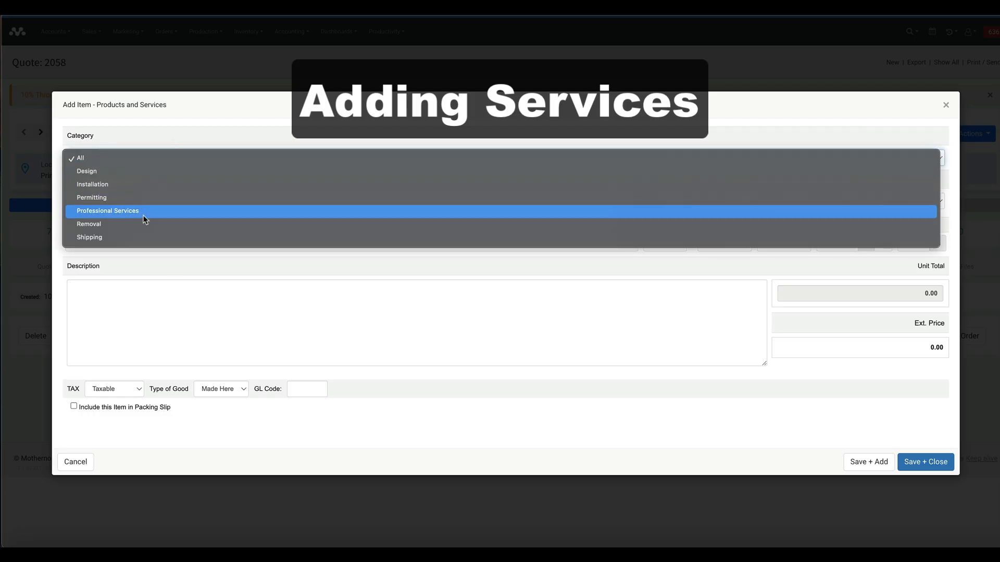
click(143, 199)
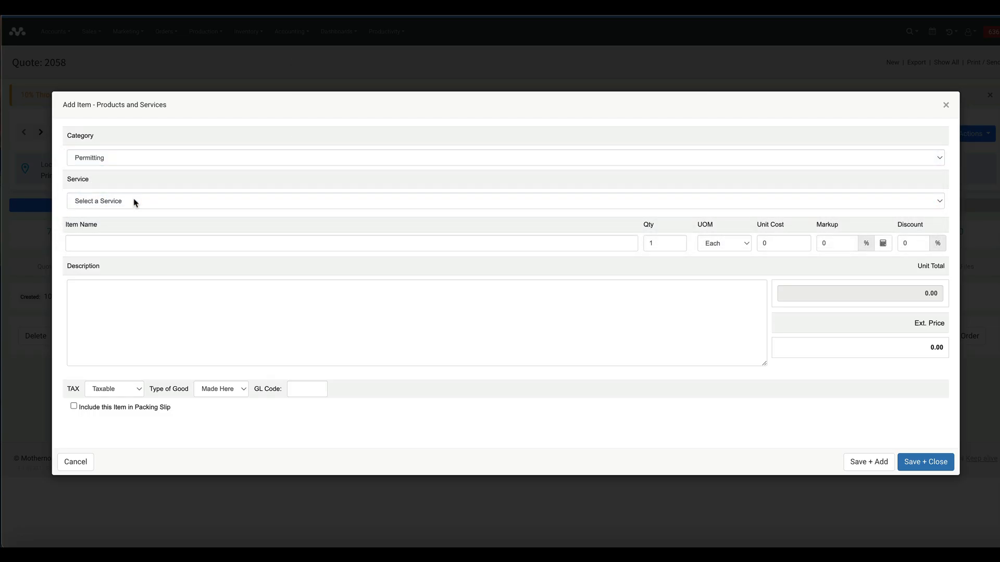
click(135, 202)
click(124, 224)
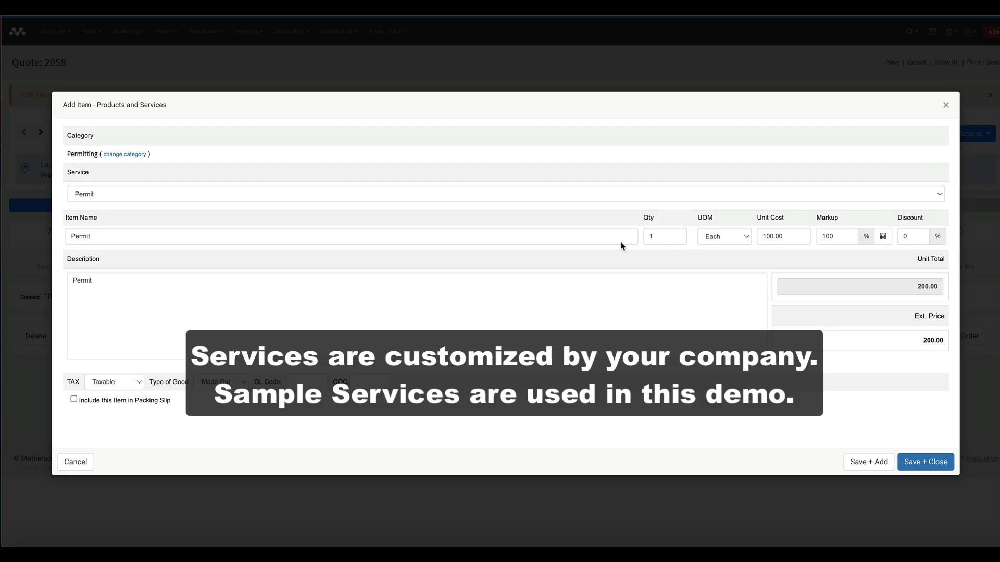
click(122, 197)
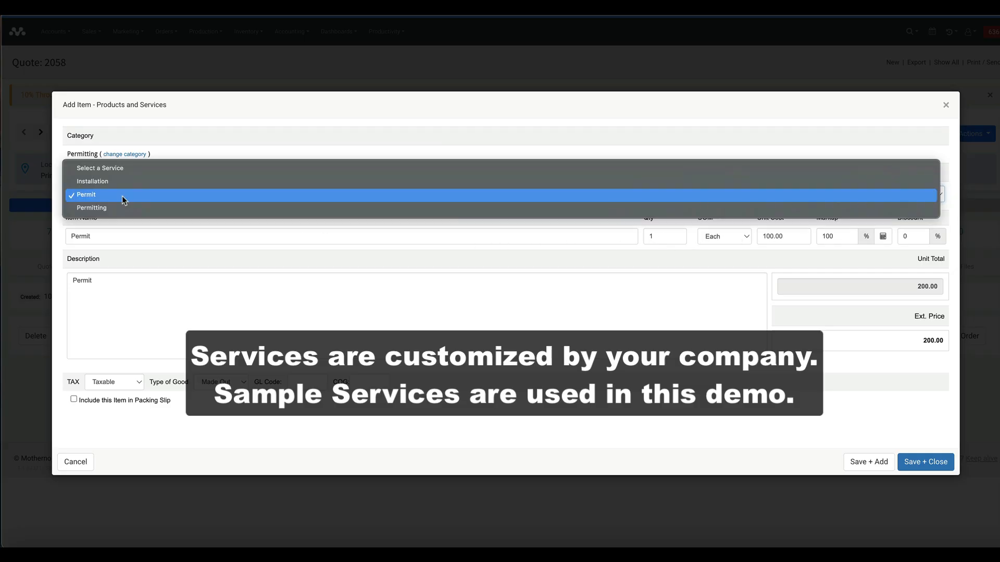
click(120, 207)
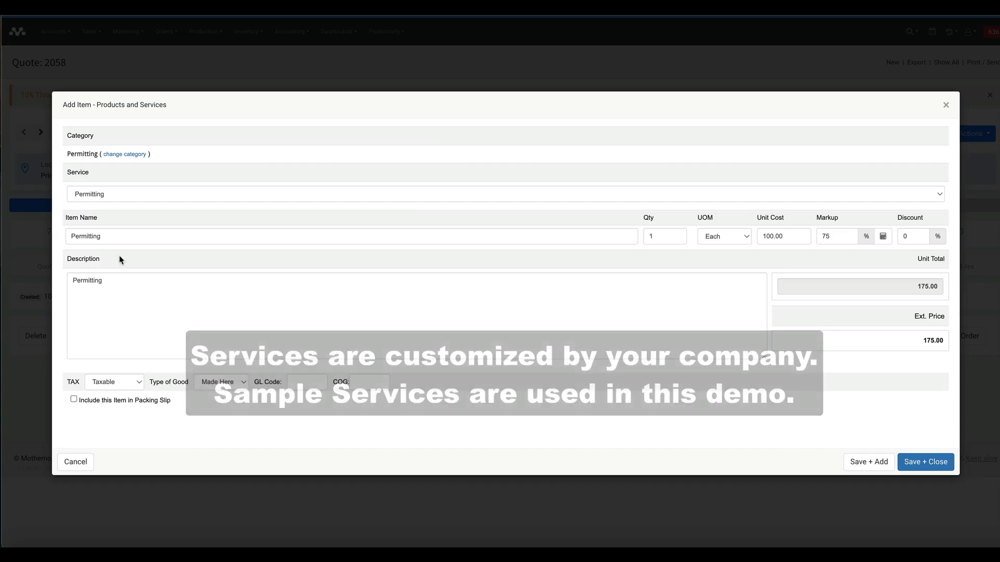
- Change the category of the Products and Services line item from Permitting to Installation
click(108, 197)
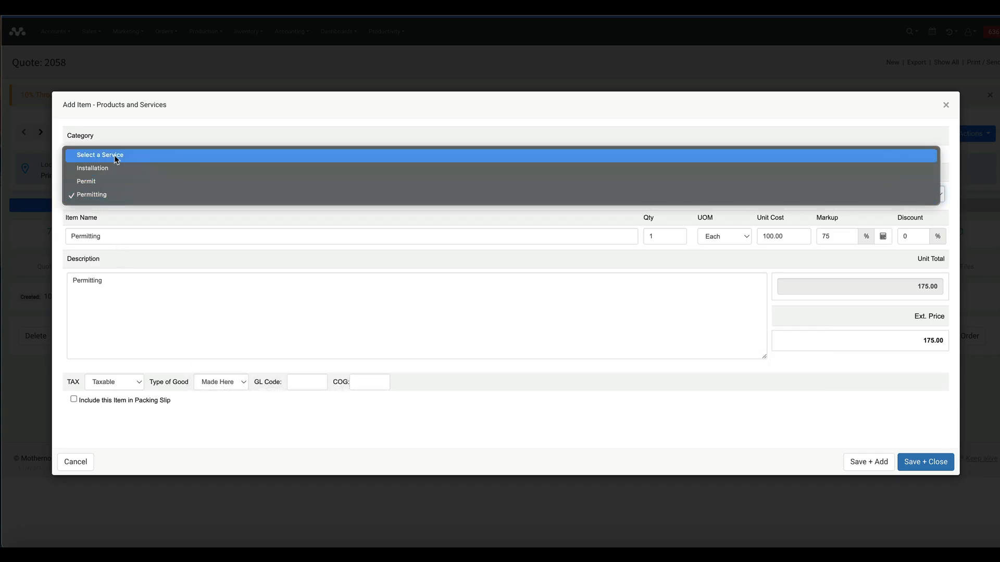
click(116, 138)
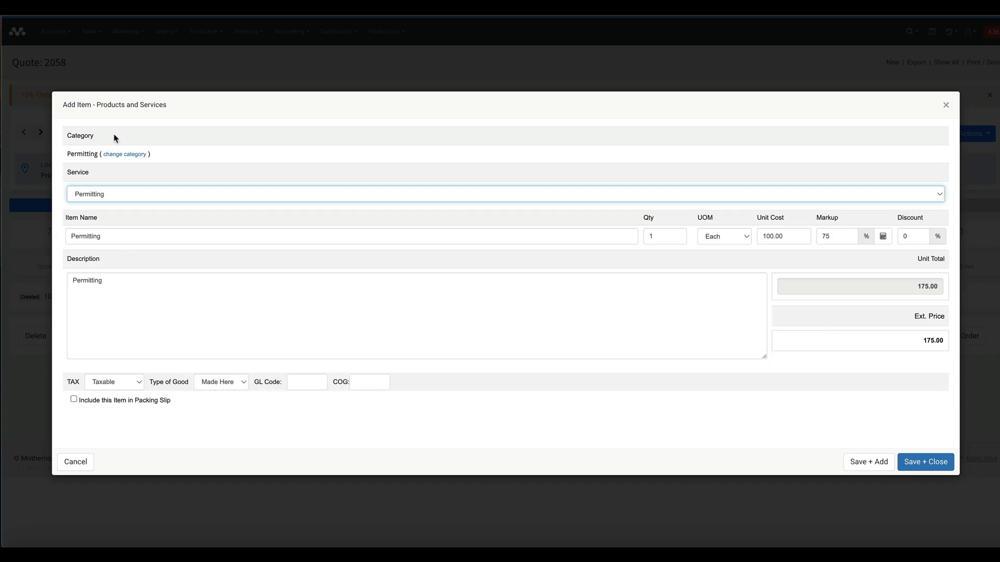
click(130, 156)
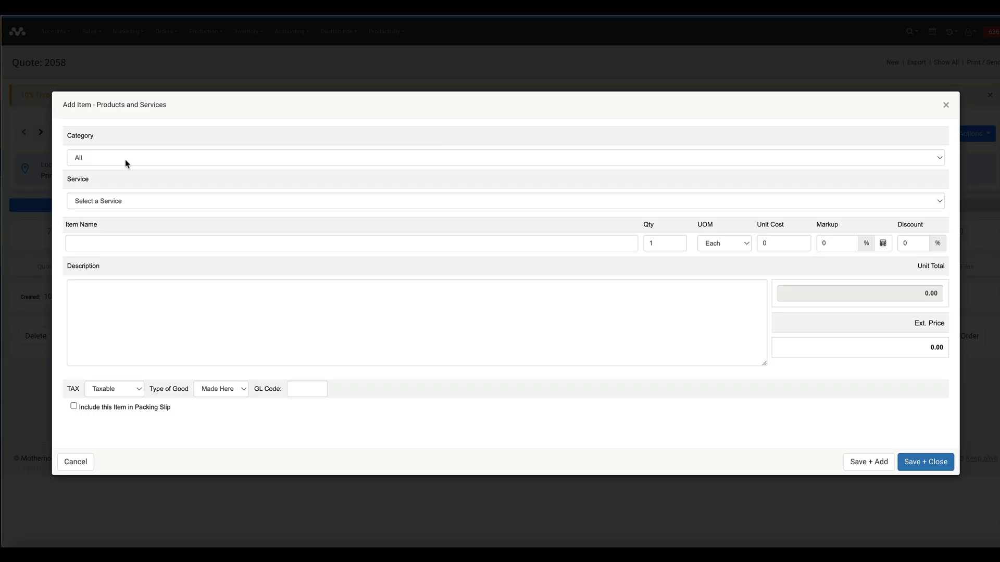
click(125, 160)
click(122, 182)
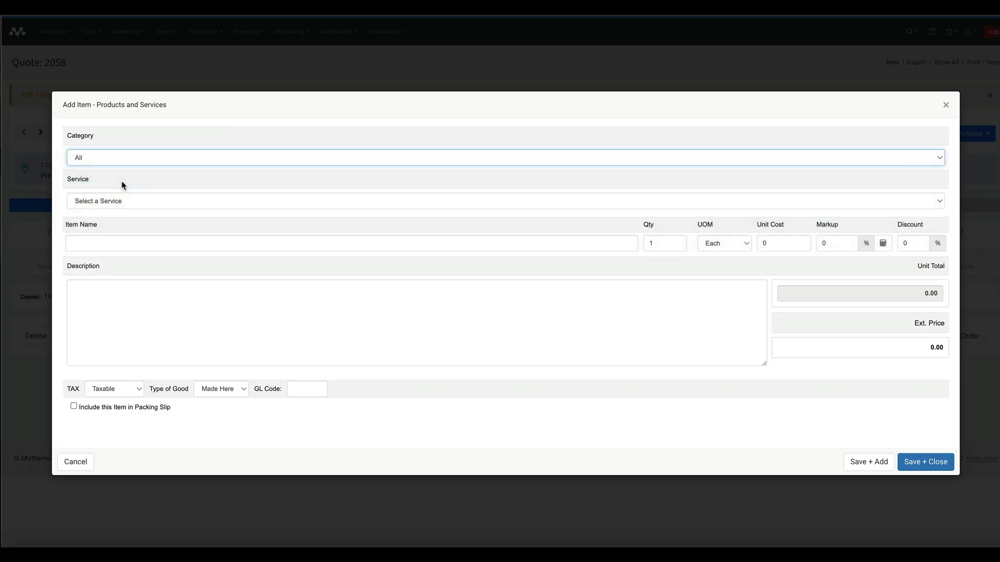
- Select the Installation Standard service for the line item and save it to the quote
click(145, 203)
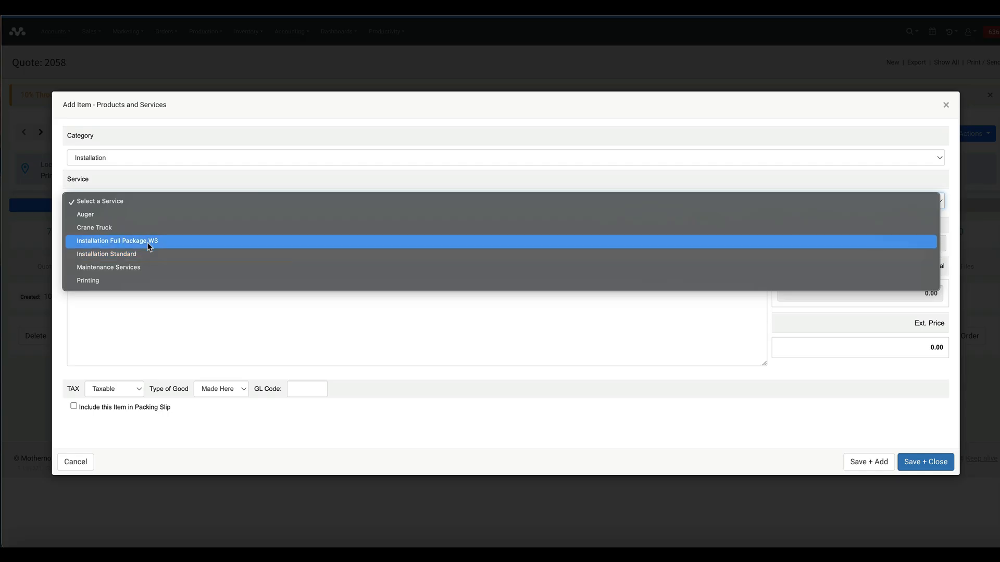
click(139, 254)
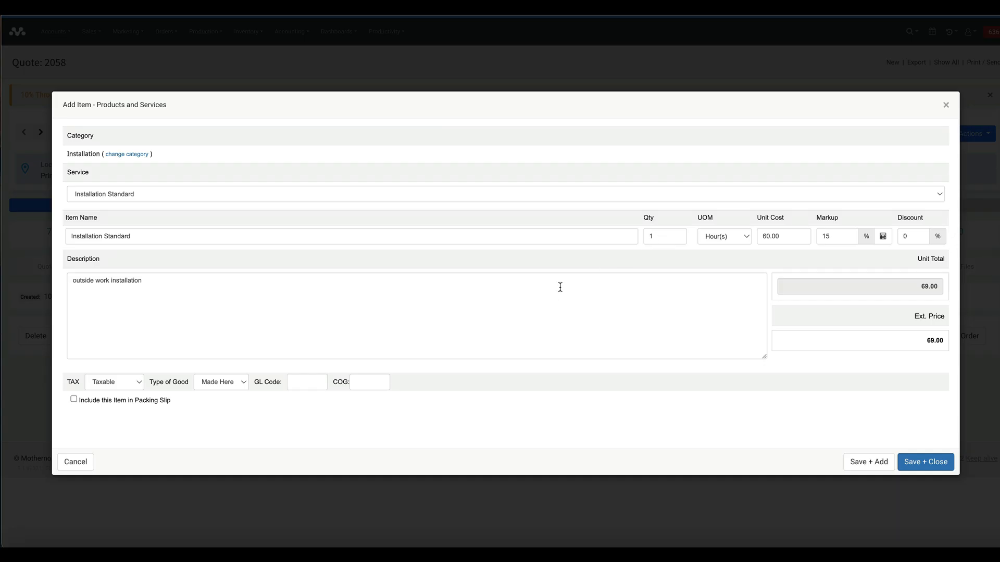
double_click(661, 237)
click(915, 464)
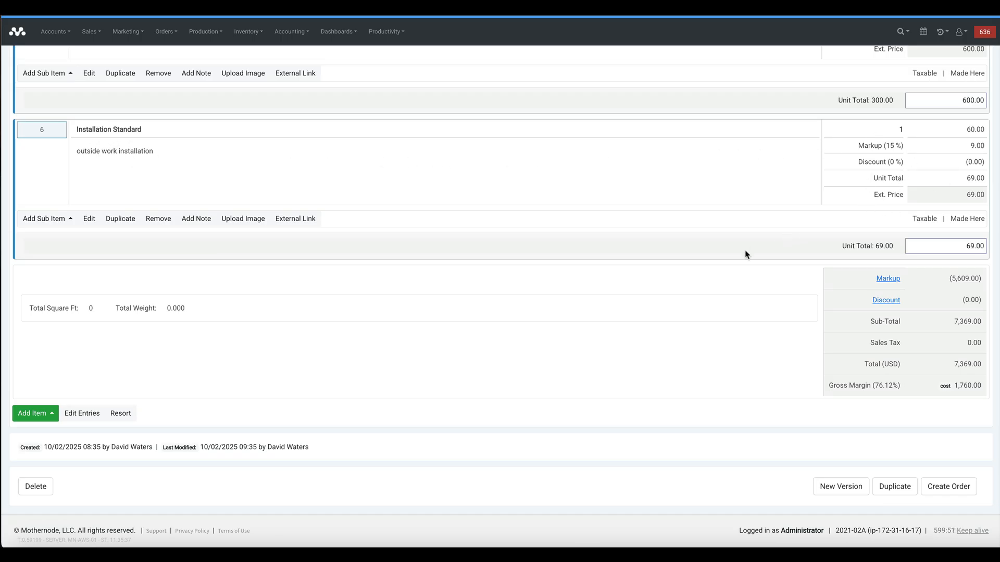
- Start an Inventory line item on the quote and search the inventory for "mounting"
scroll(709, 300, up, 2)
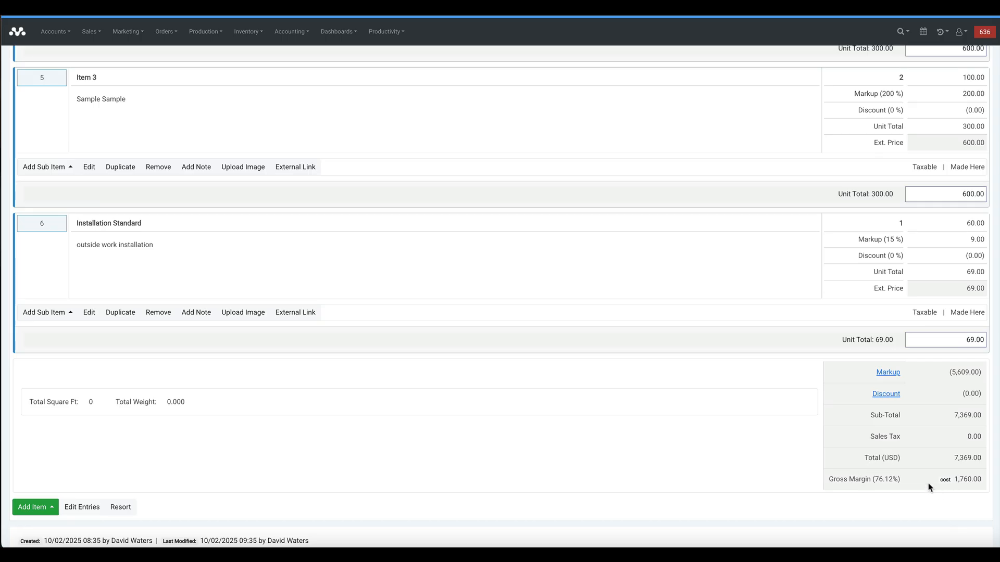
scroll(930, 487, down, 2)
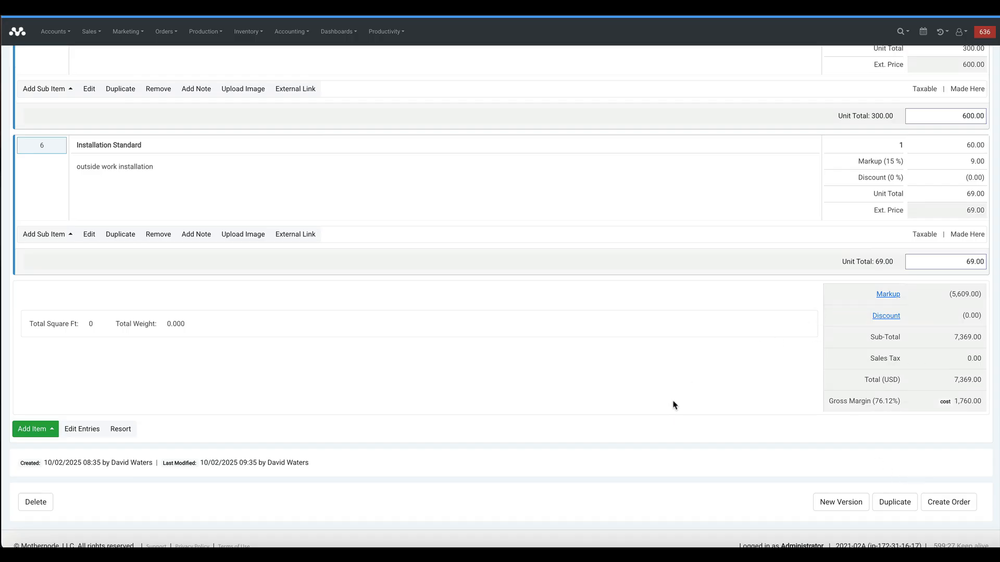
scroll(671, 406, up, 15)
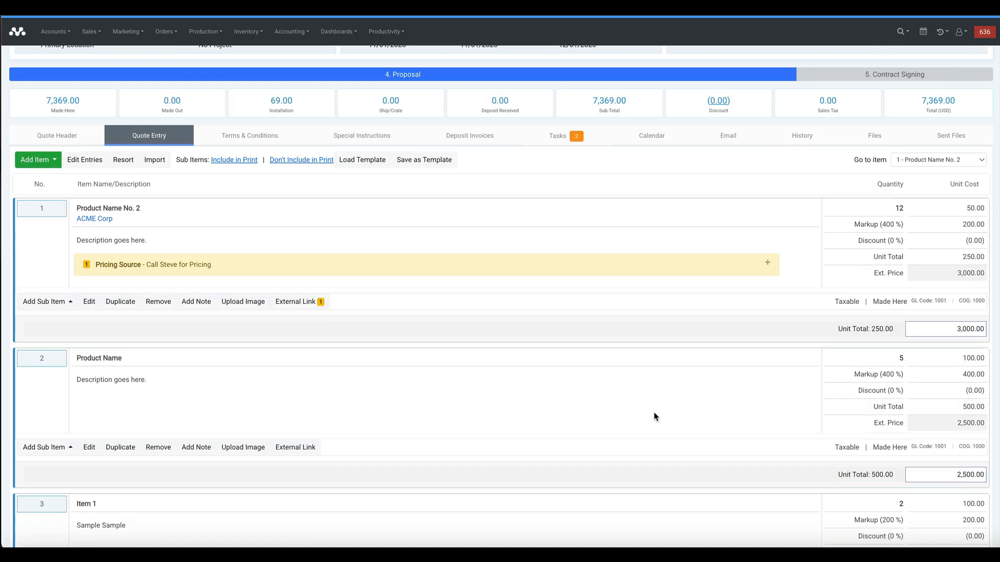
scroll(655, 417, up, 3)
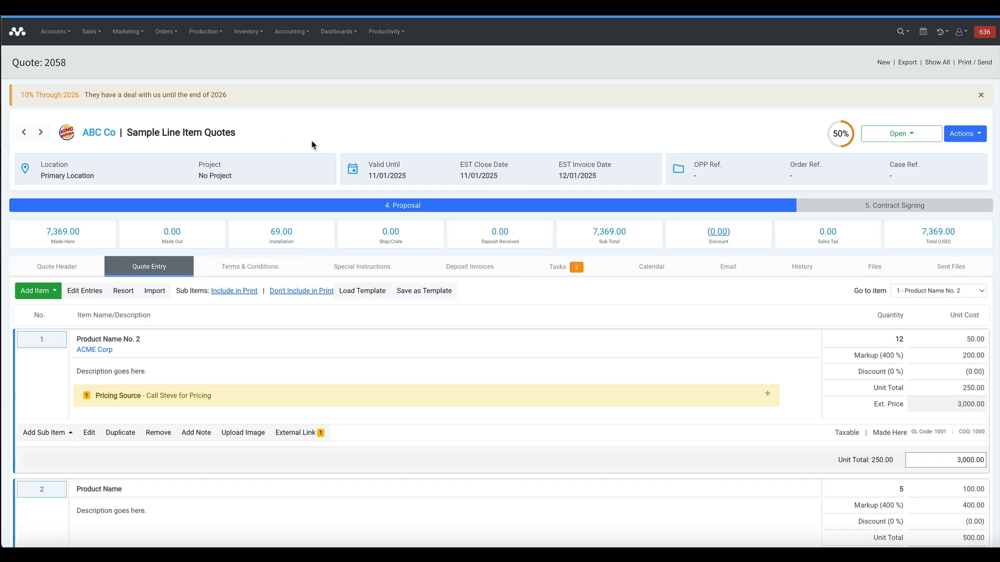
click(54, 293)
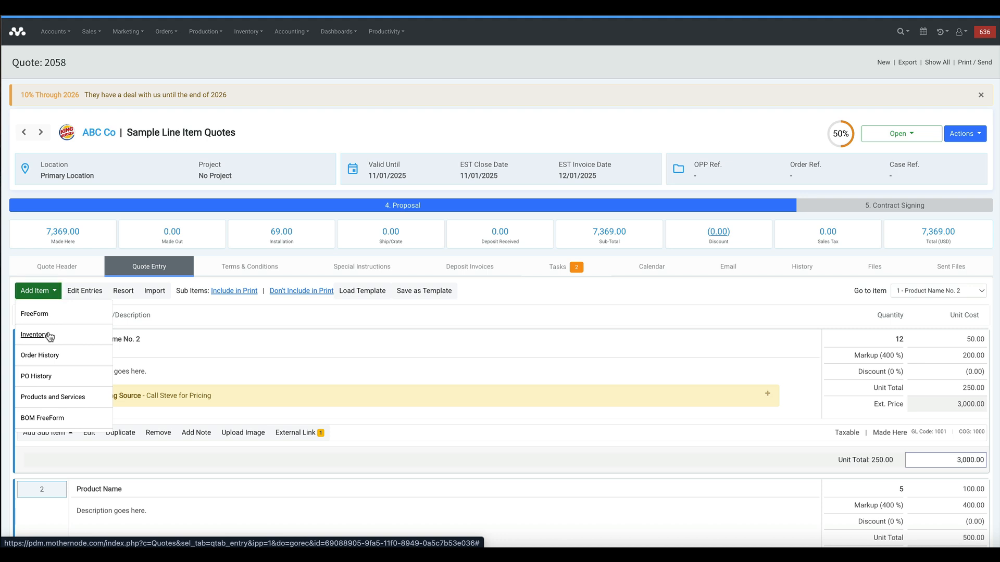
click(35, 335)
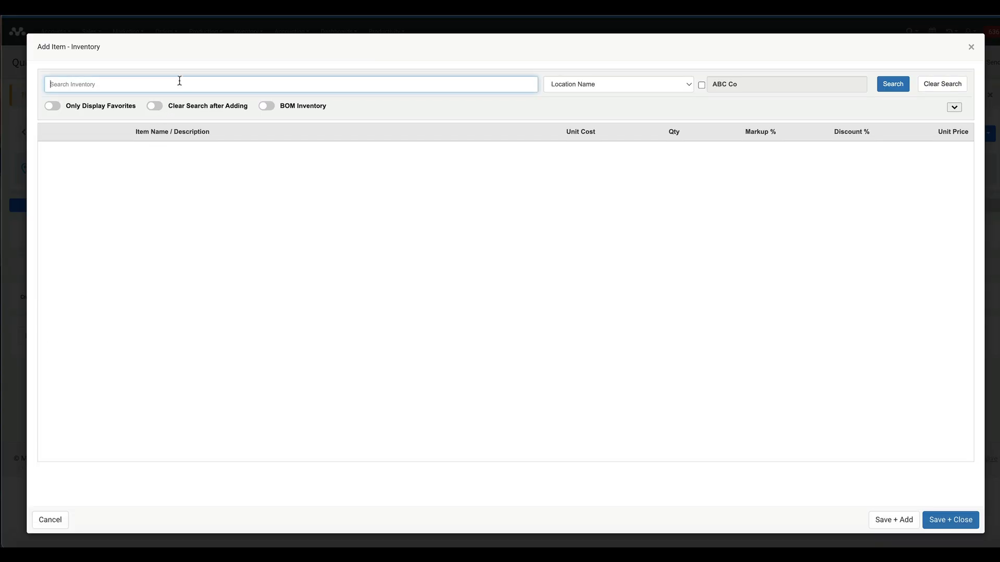
text(mounting)
click(901, 87)
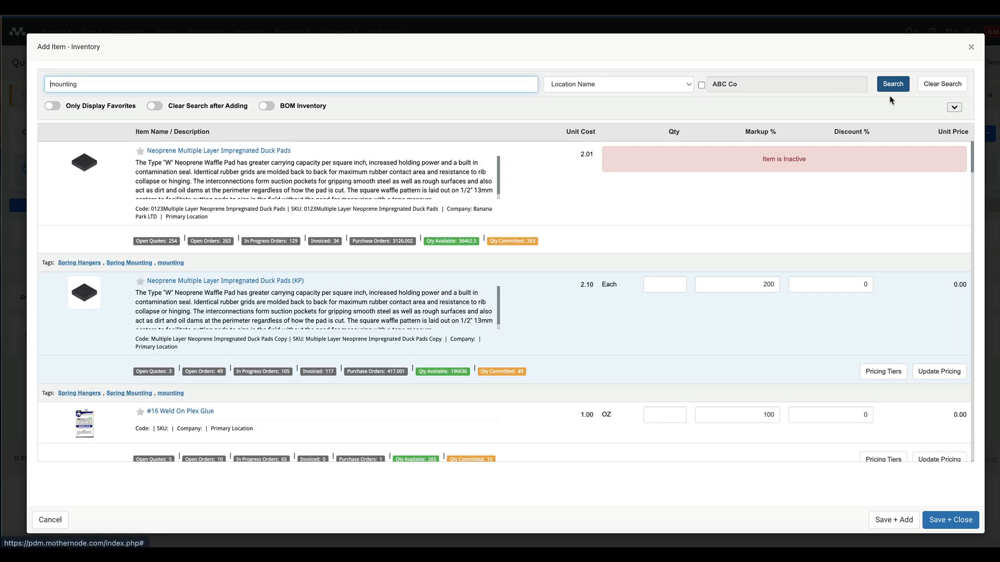
- Set a quantity of 10 for 3M Foam Tape (1" cuts) and save it to the quote
scroll(416, 281, down, 5)
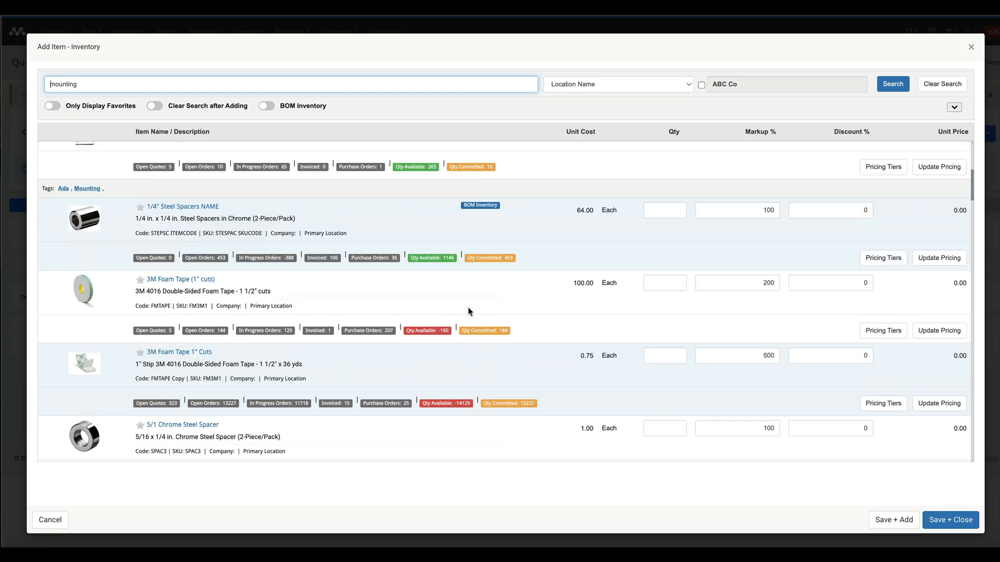
scroll(225, 317, down, 1)
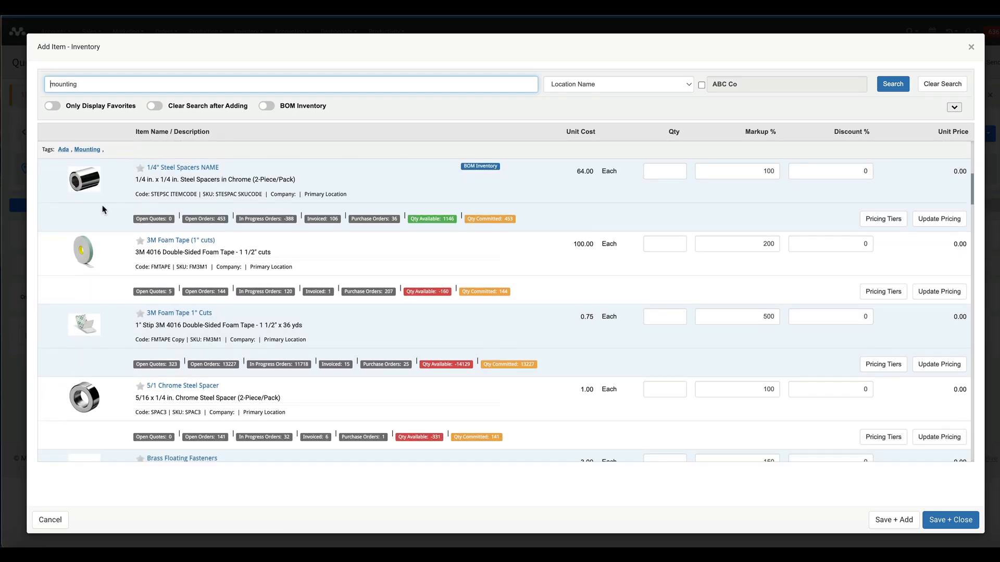
scroll(91, 320, up, 2)
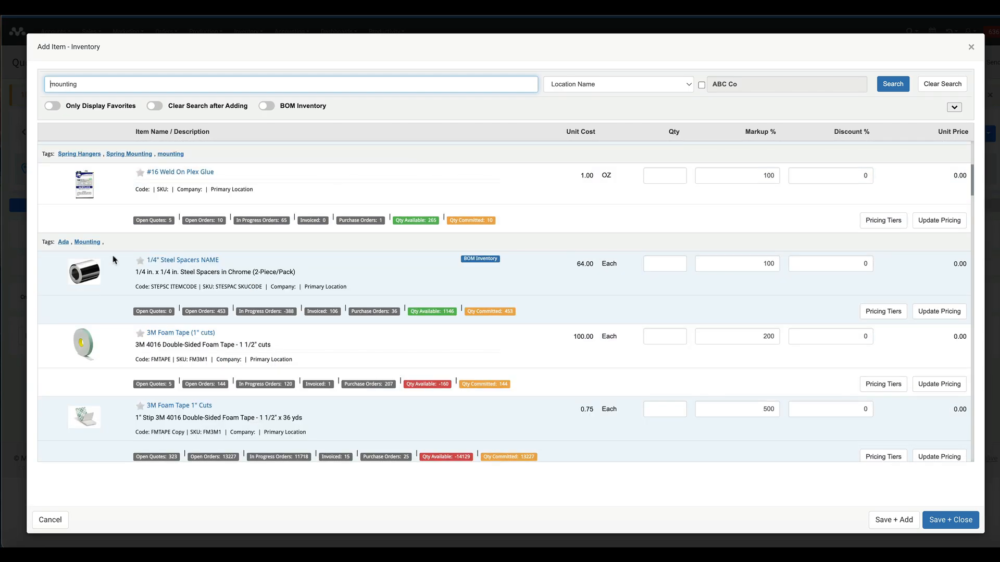
scroll(111, 267, down, 3)
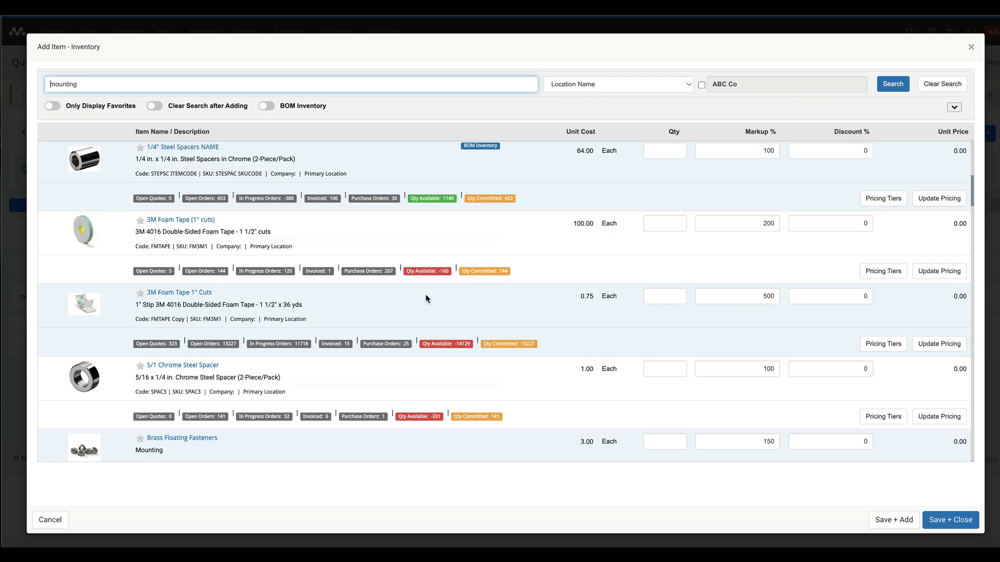
click(664, 223)
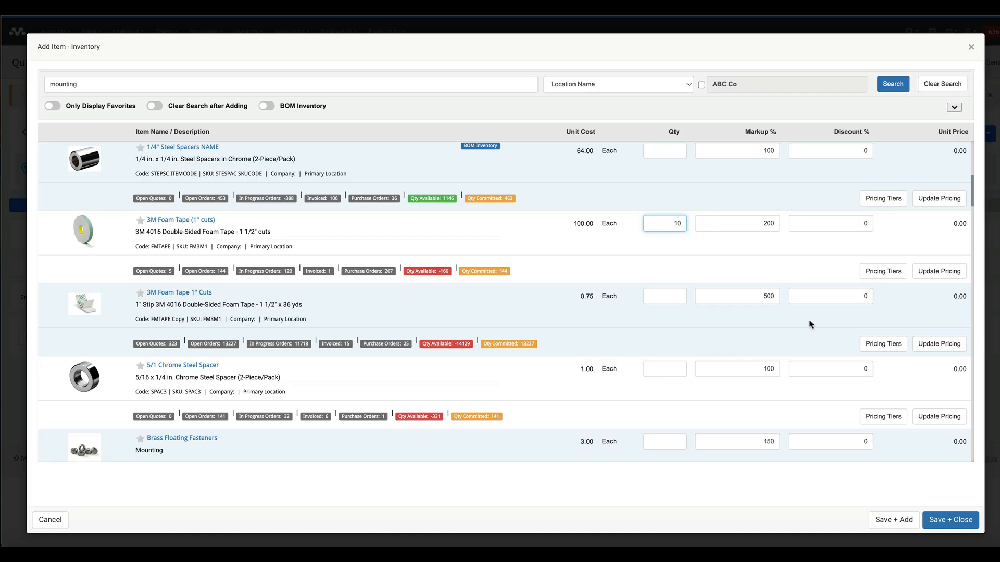
click(948, 521)
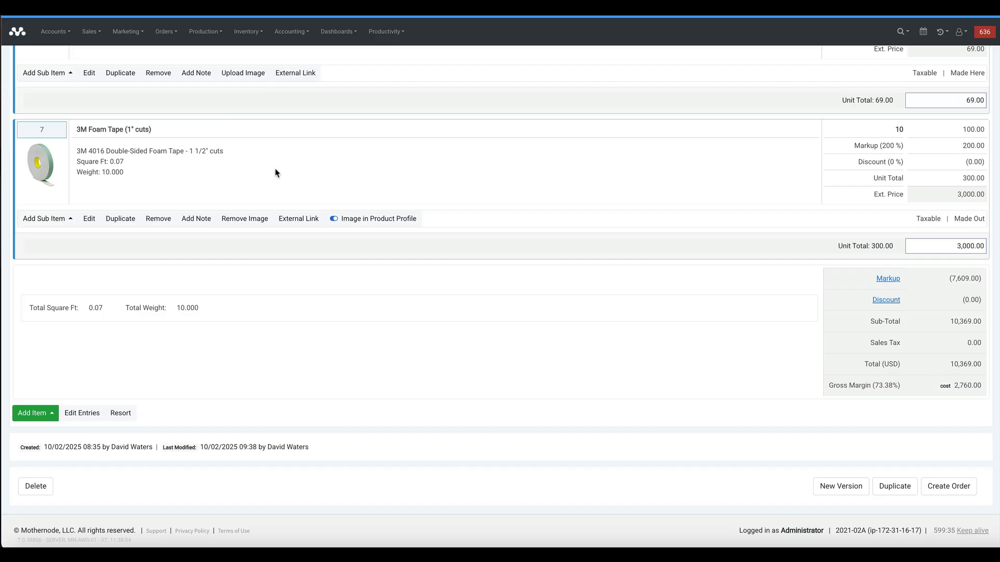
- Start another Inventory line item and search the inventory for favorites only, restricted to the company ABC Co
scroll(187, 189, up, 1)
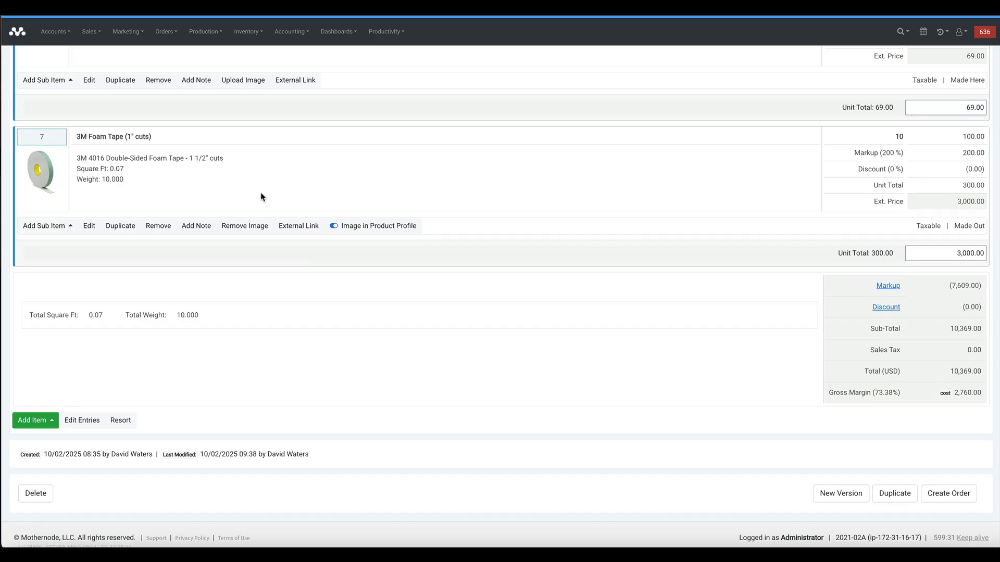
click(51, 421)
click(55, 312)
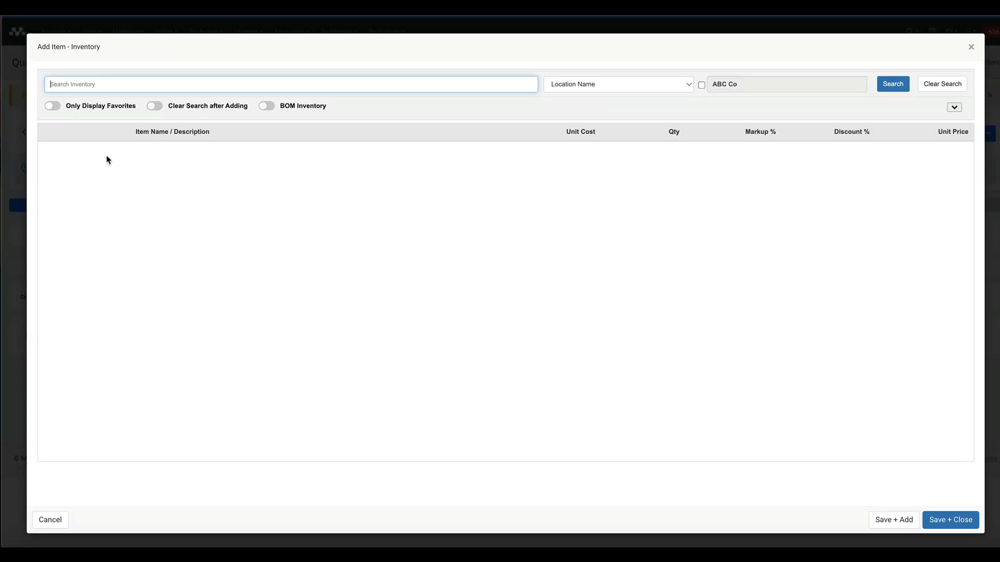
click(701, 86)
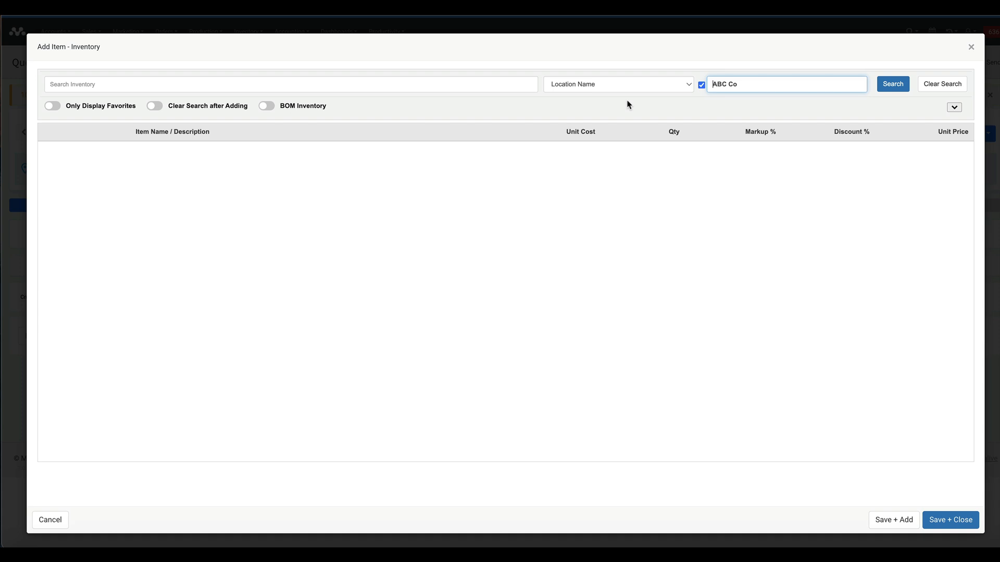
click(104, 108)
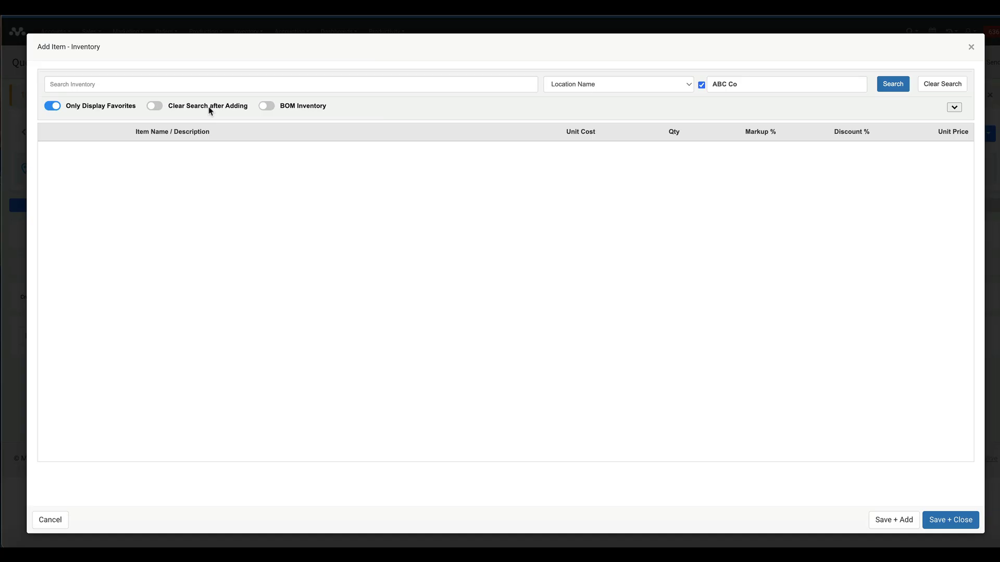
click(271, 108)
click(271, 108)
click(878, 89)
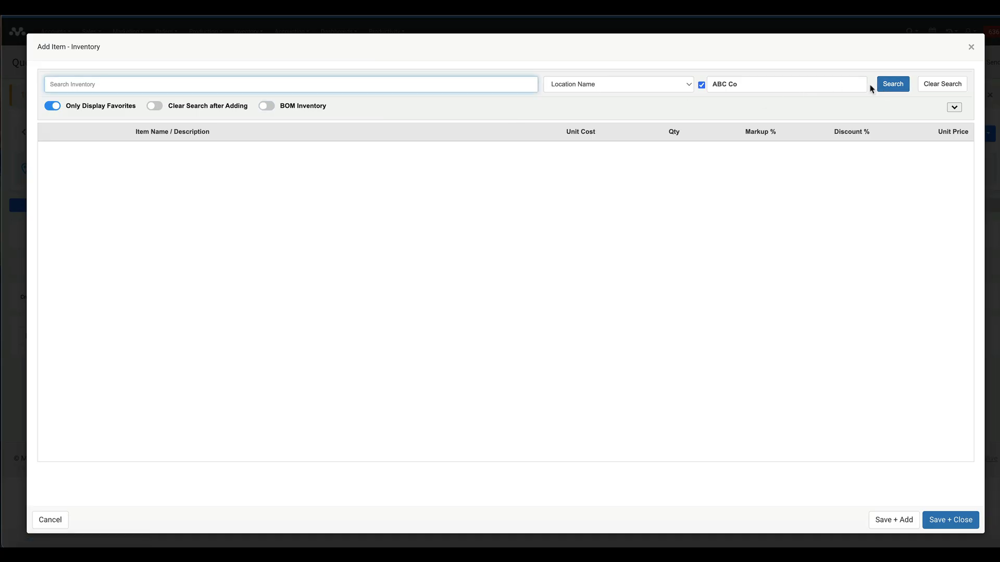
- Expand the additional inventory search filters and set the three filter fields to Item Number, Item Code and SKU
click(953, 108)
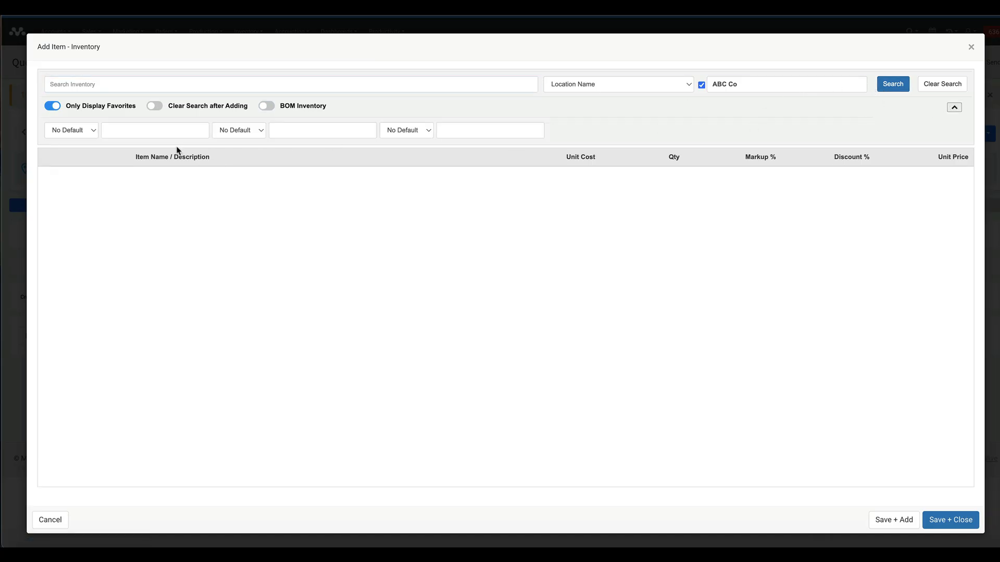
click(57, 130)
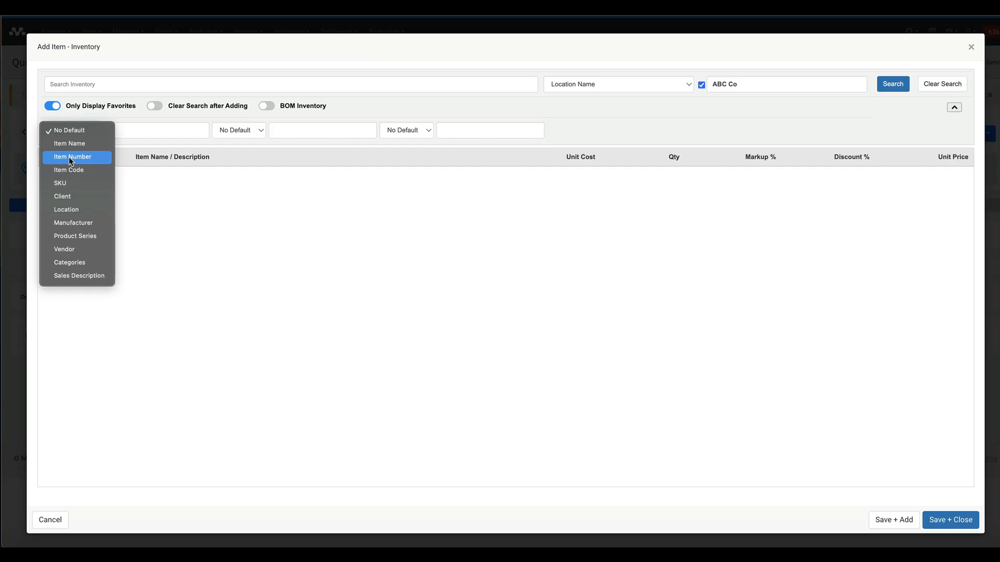
click(69, 157)
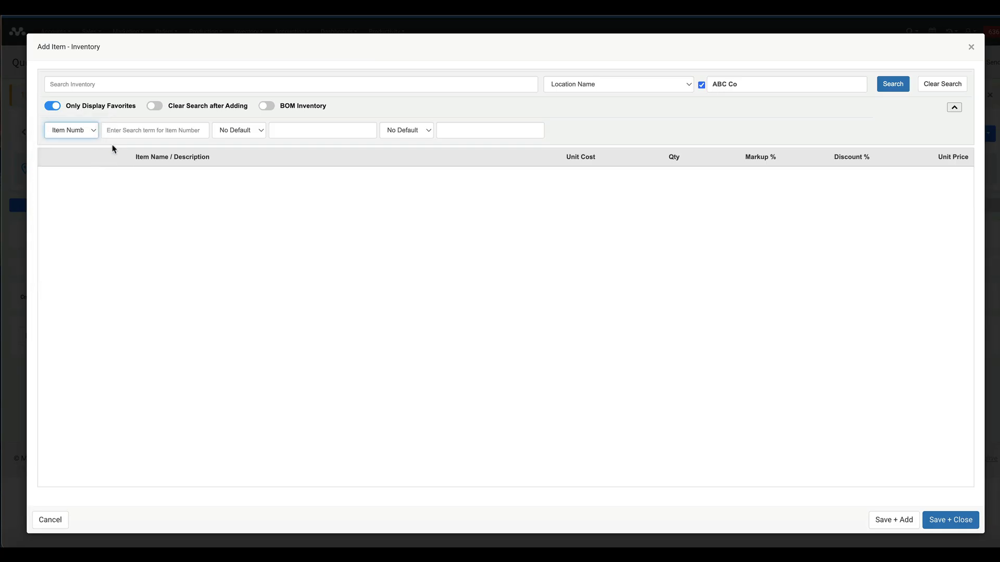
click(240, 130)
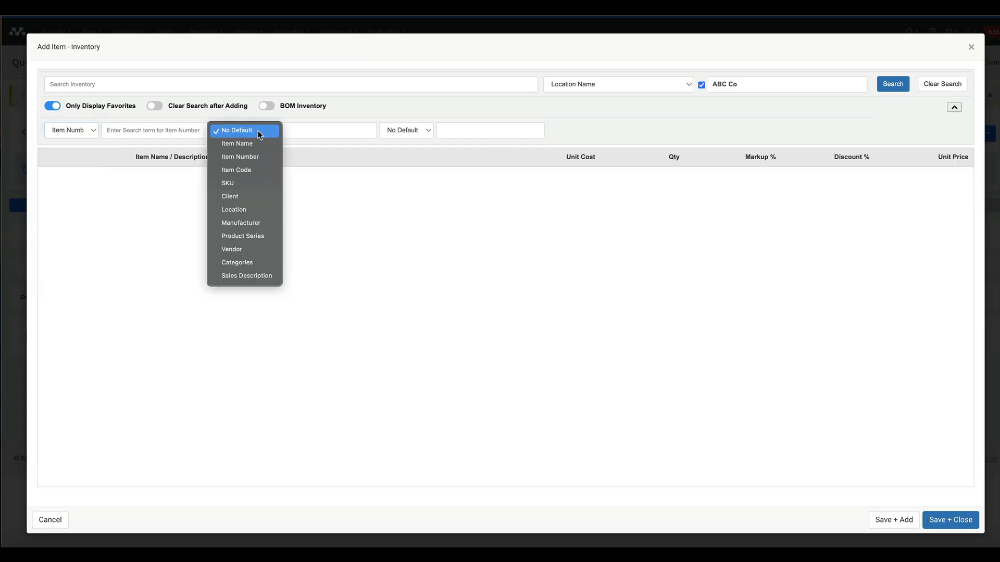
click(239, 166)
click(391, 134)
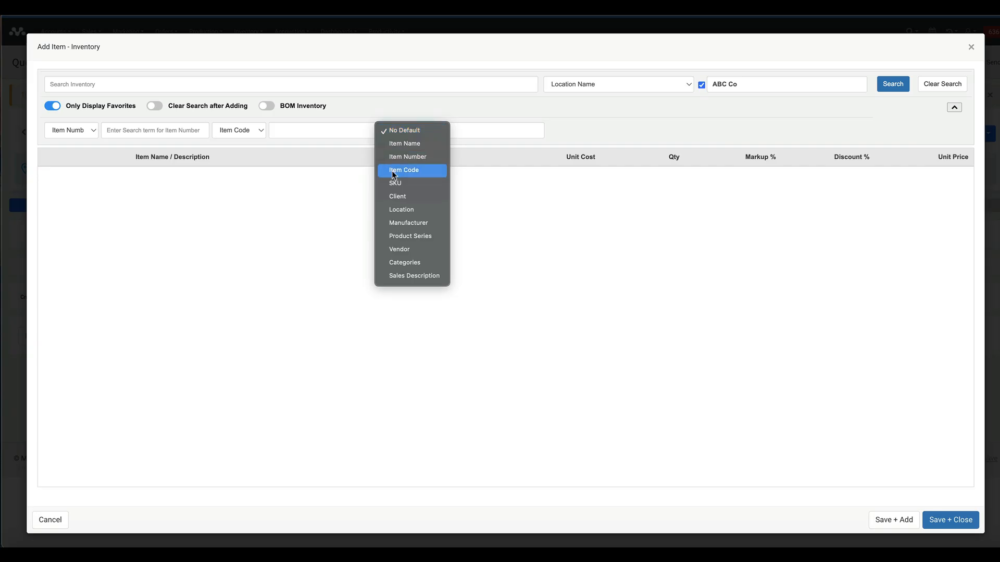
click(394, 183)
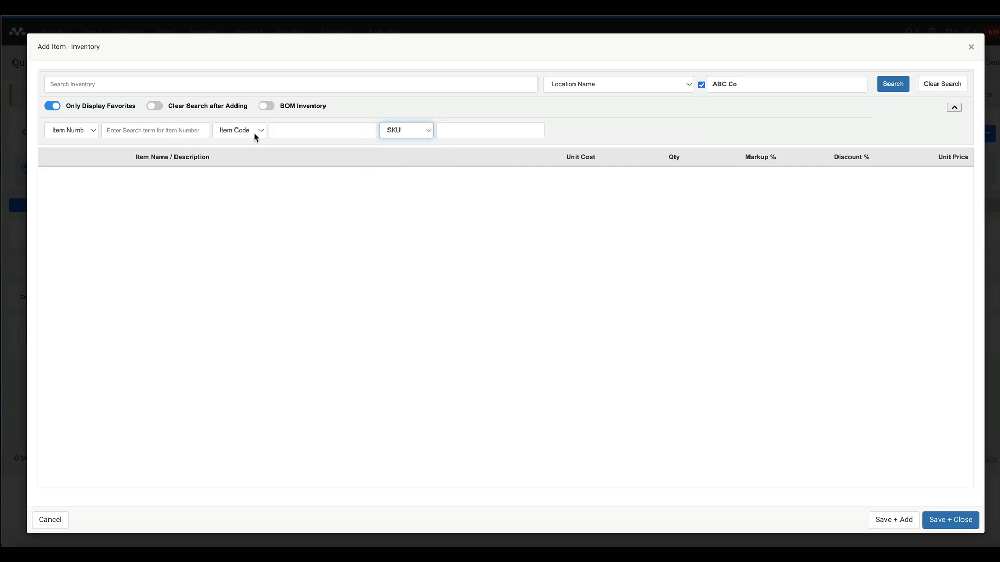
- Remove the ABC Co and favorites-only restrictions from the inventory search and clear the search
click(701, 85)
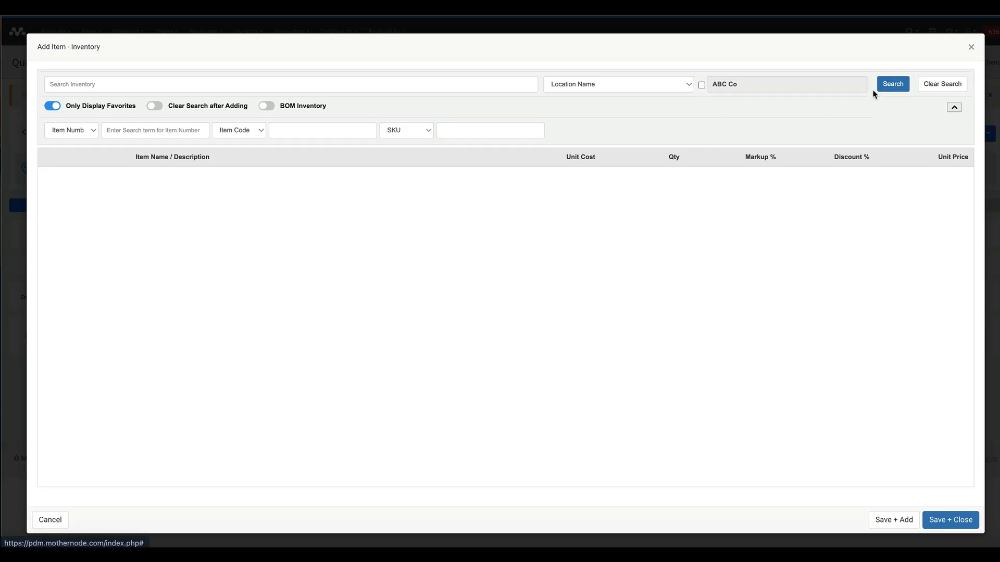
click(885, 89)
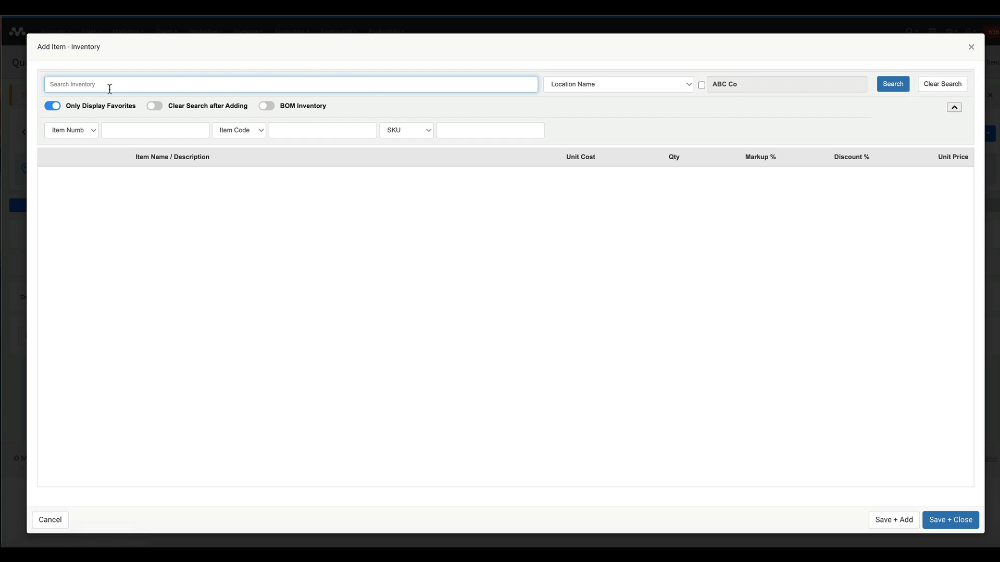
click(49, 107)
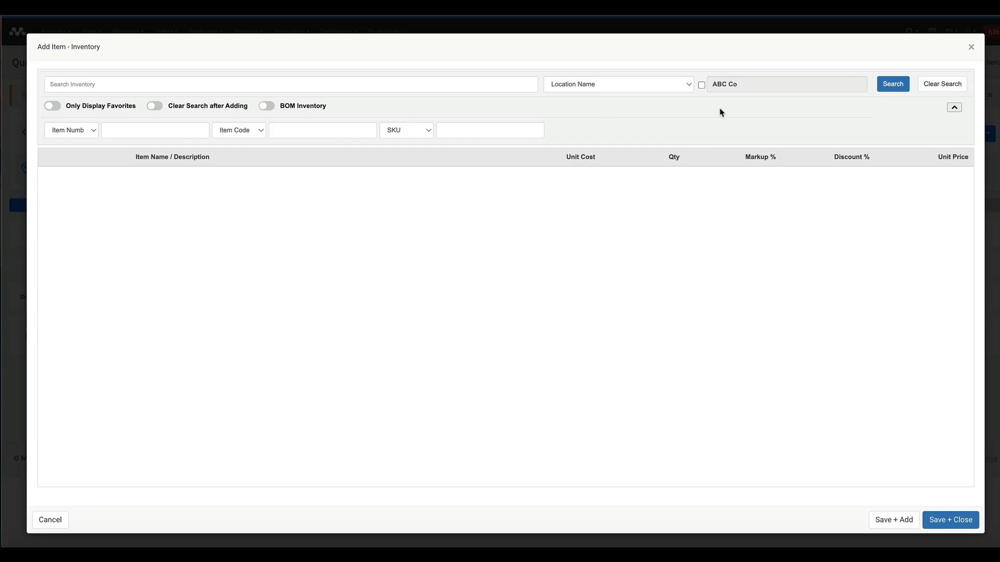
click(681, 88)
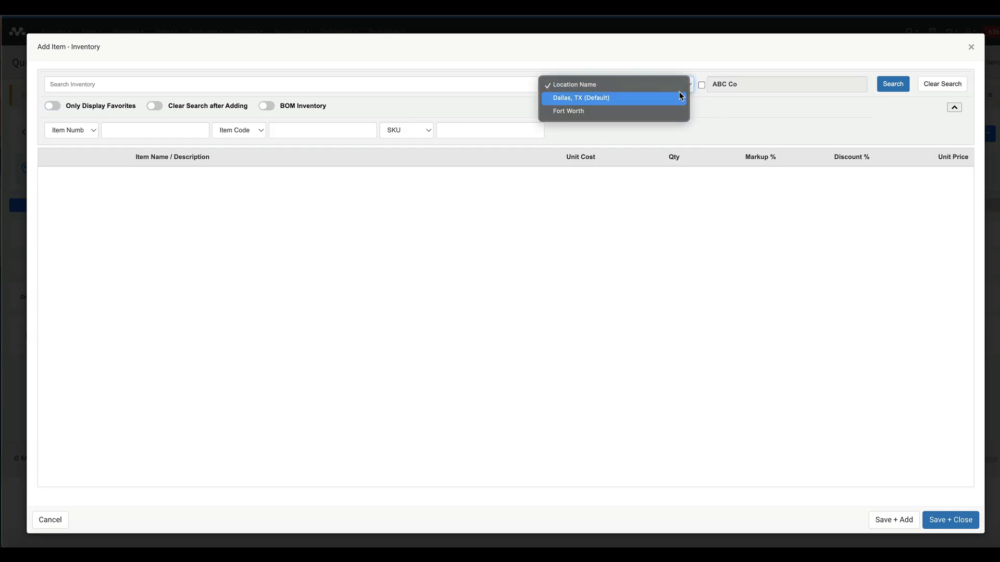
click(719, 107)
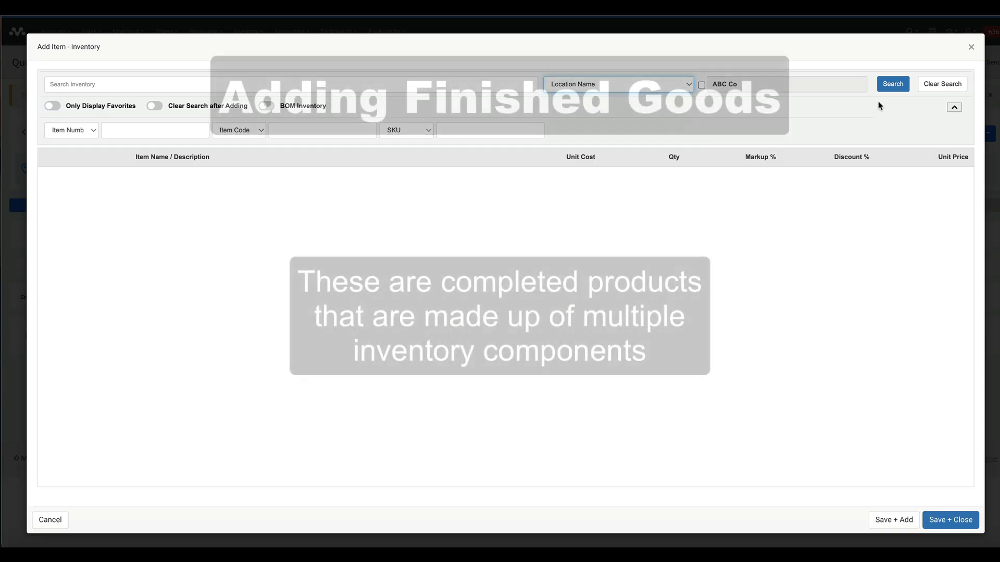
click(950, 85)
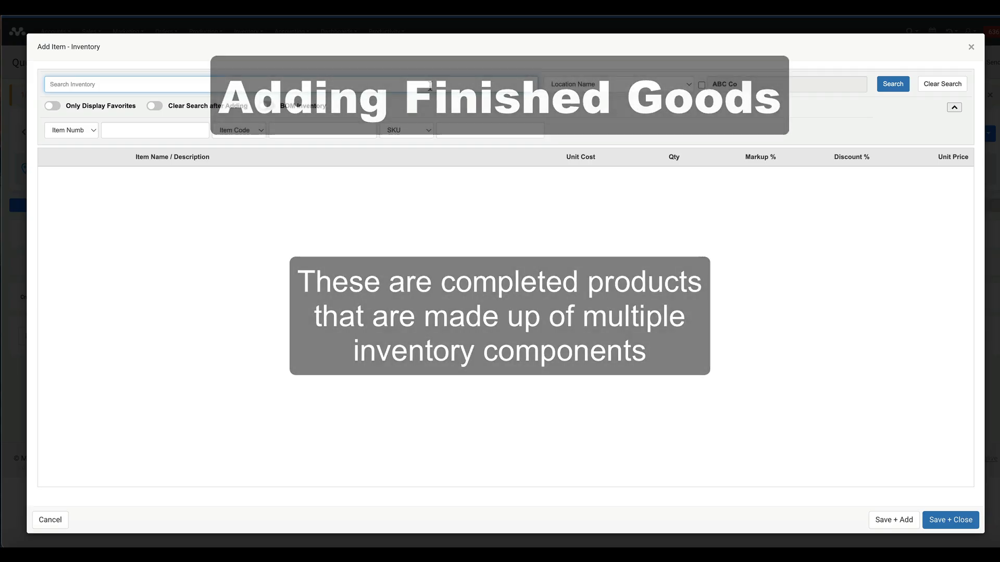
- Search the inventory for "oos"
text(oss)
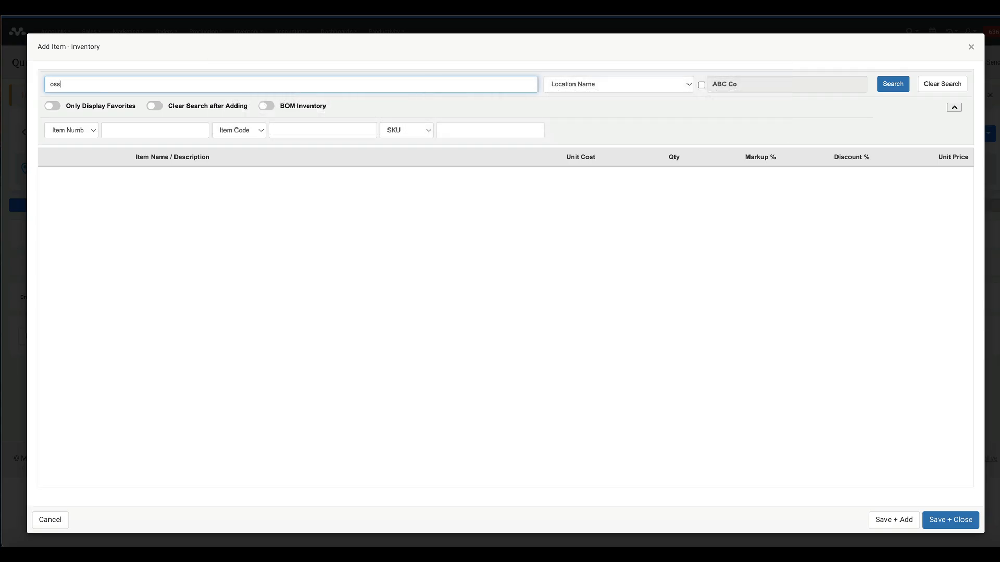
key(XF86AudioRaiseVolume)
key(BackSpace)
key(BackSpace)
text(os)
key(Return)
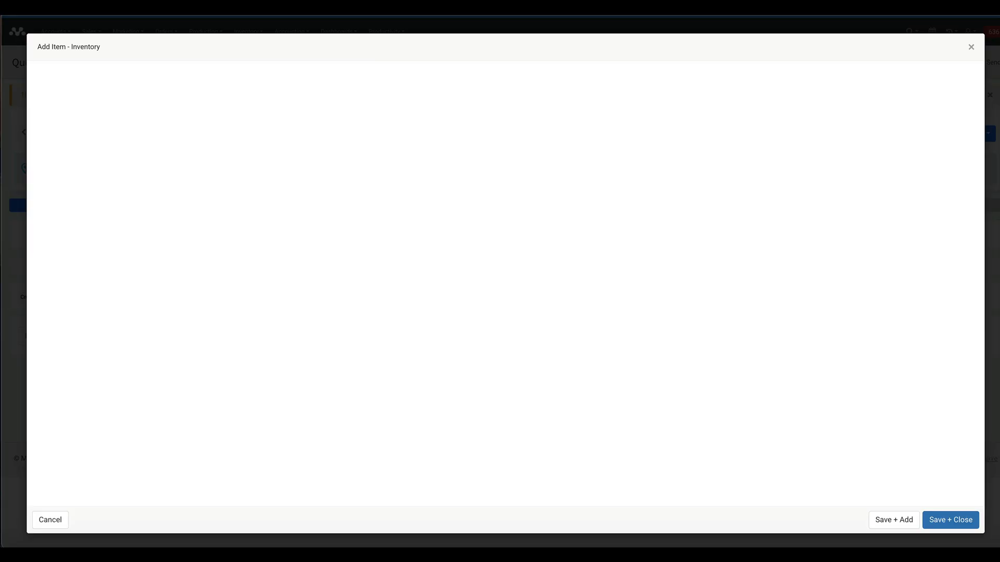
- Set a quantity of 1 for the BOM inventory item A - OOS - ADA Room Number + Room Copy Copy and save it to the quote
scroll(228, 232, down, 2)
scroll(228, 232, down, 5)
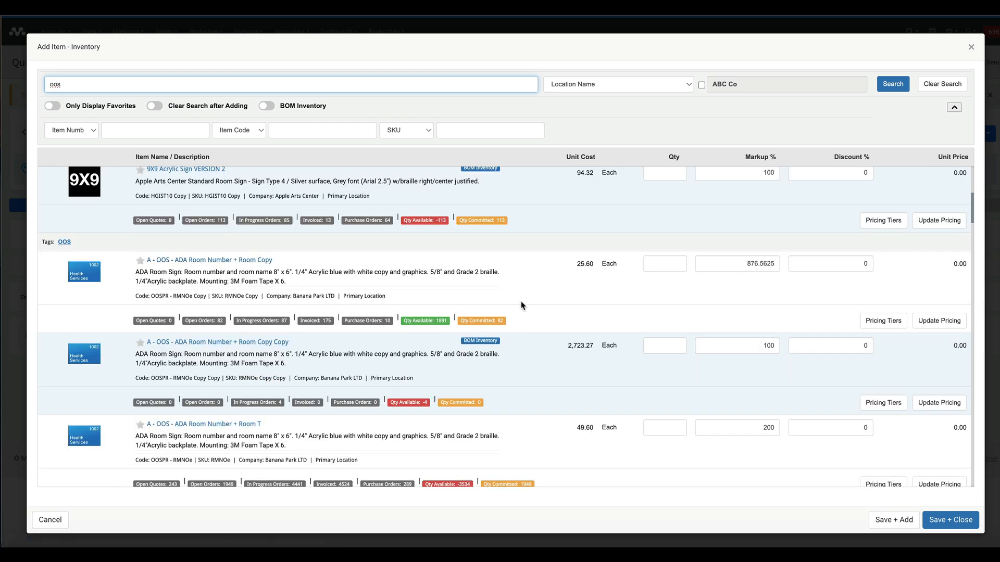
click(646, 346)
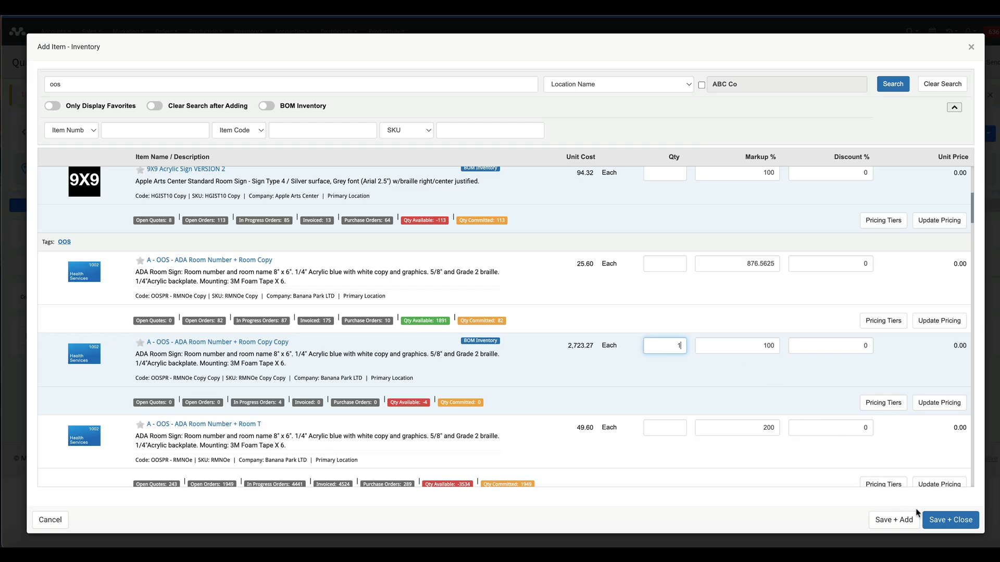
click(943, 521)
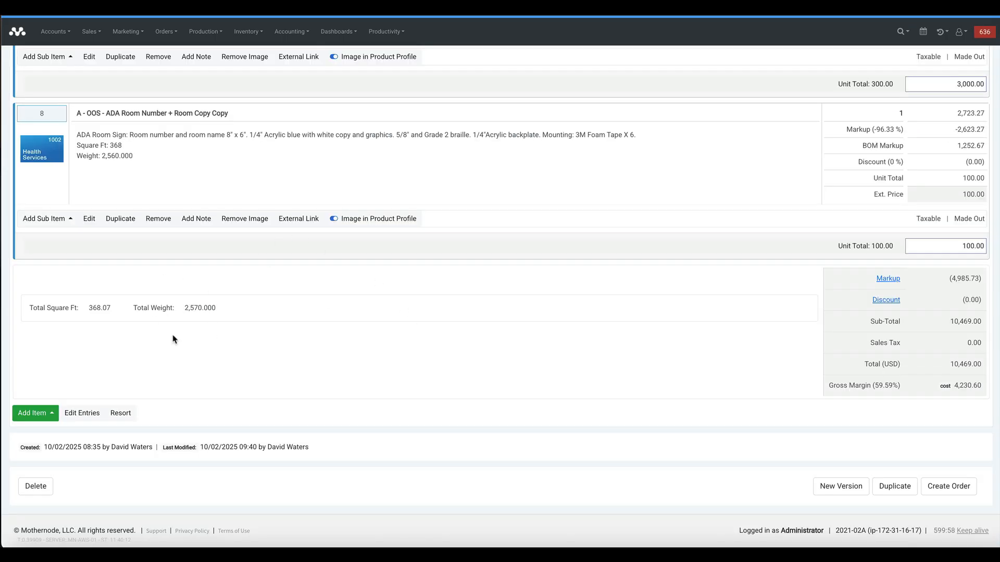
- Open the A - OOS - ADA Room Number + Room Copy Copy line item for editing and display its production labor
scroll(176, 349, up, 1)
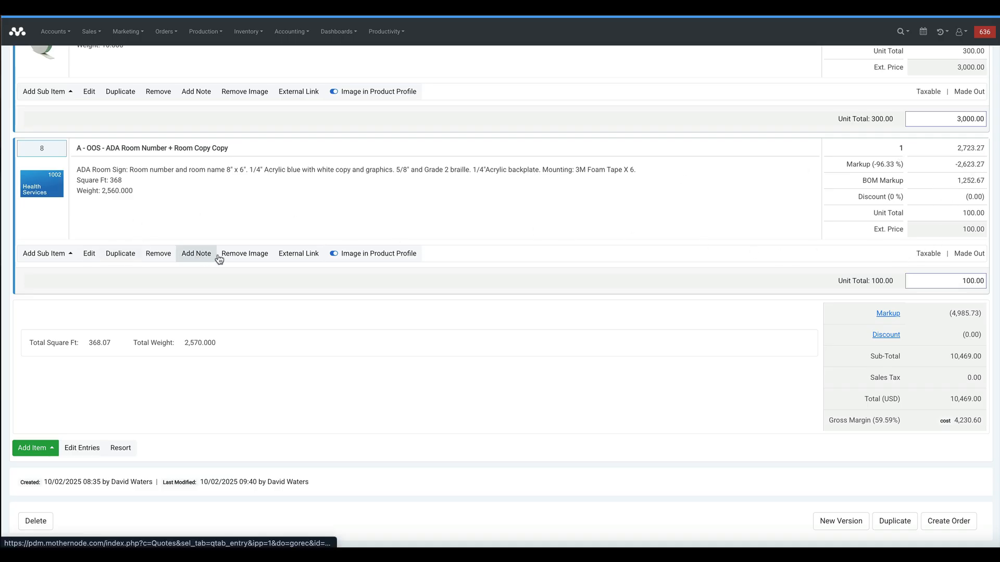
click(90, 254)
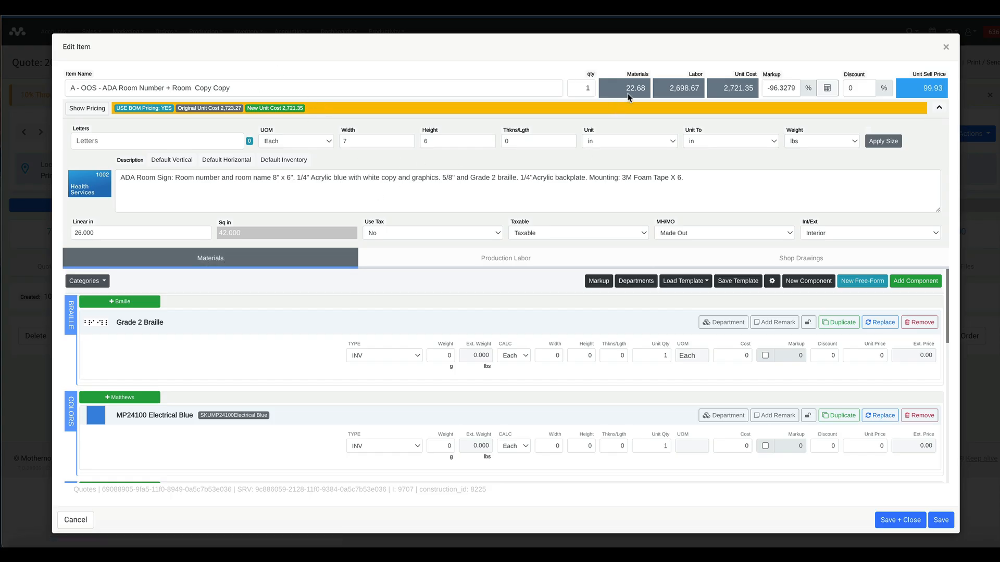
click(485, 263)
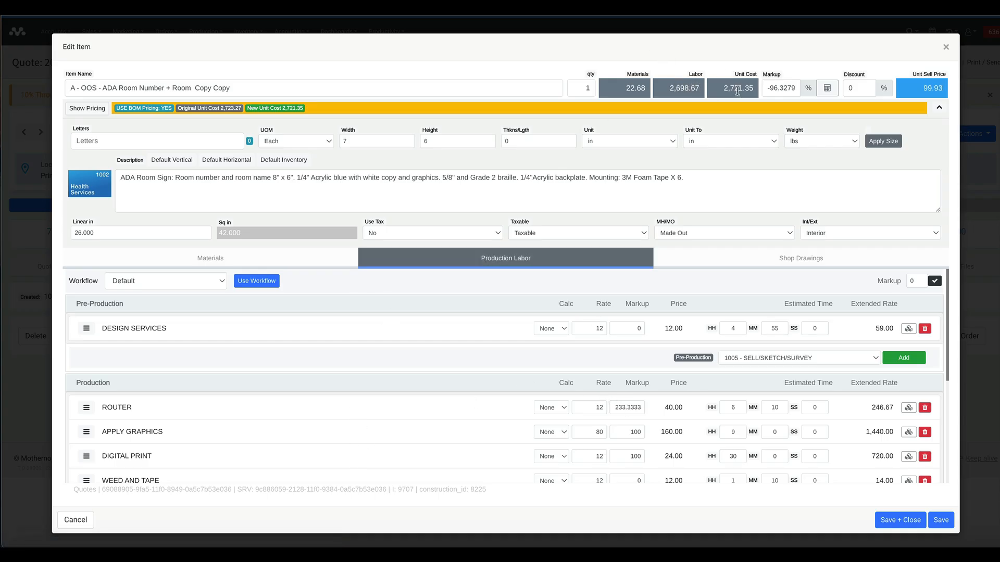
- Calculate the item's markup from a desired price of 10000
drag(767, 89, 786, 89)
click(827, 88)
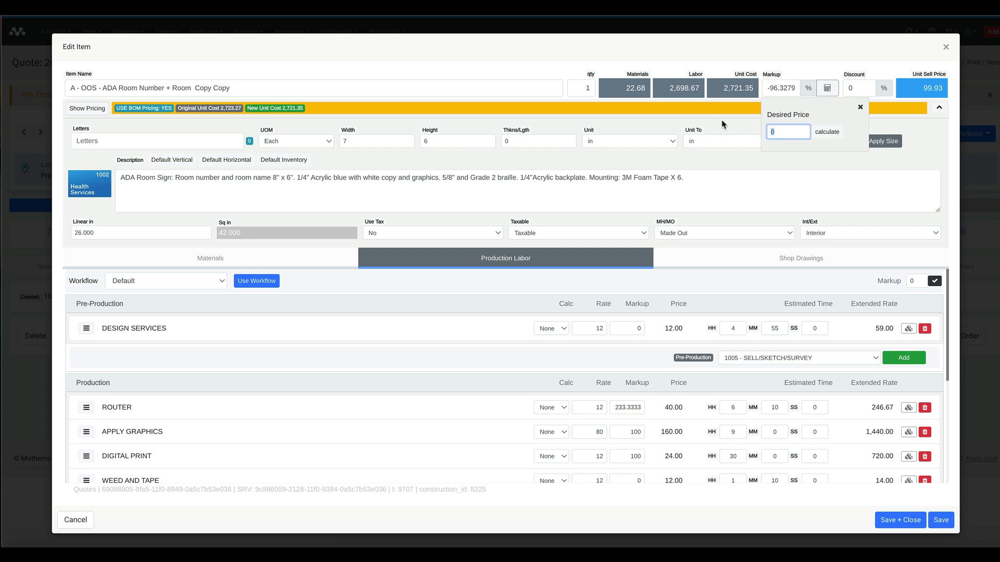
text(10000)
click(827, 132)
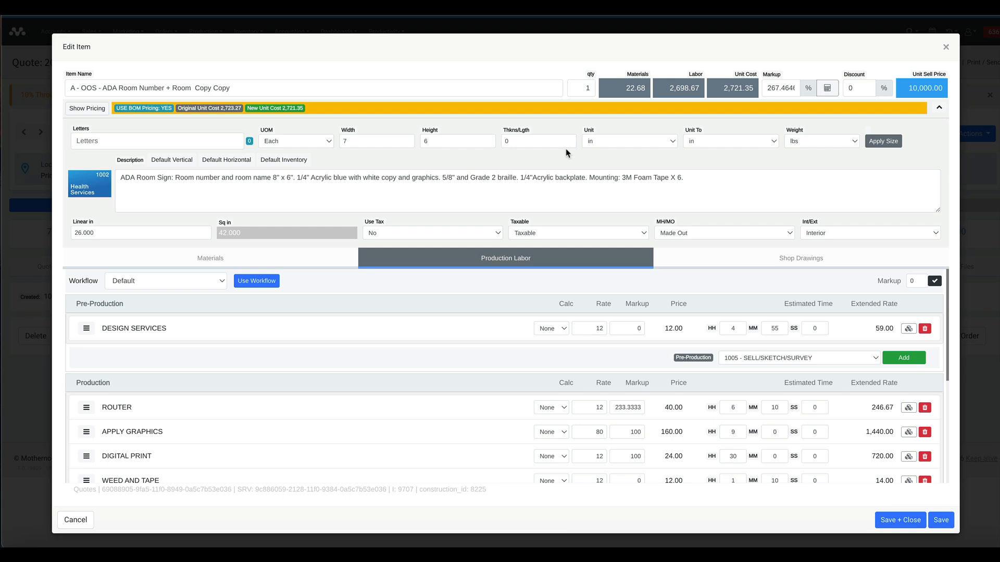
- Examine the item's shop drawings, then collapse its header details and review all of its material components
click(714, 263)
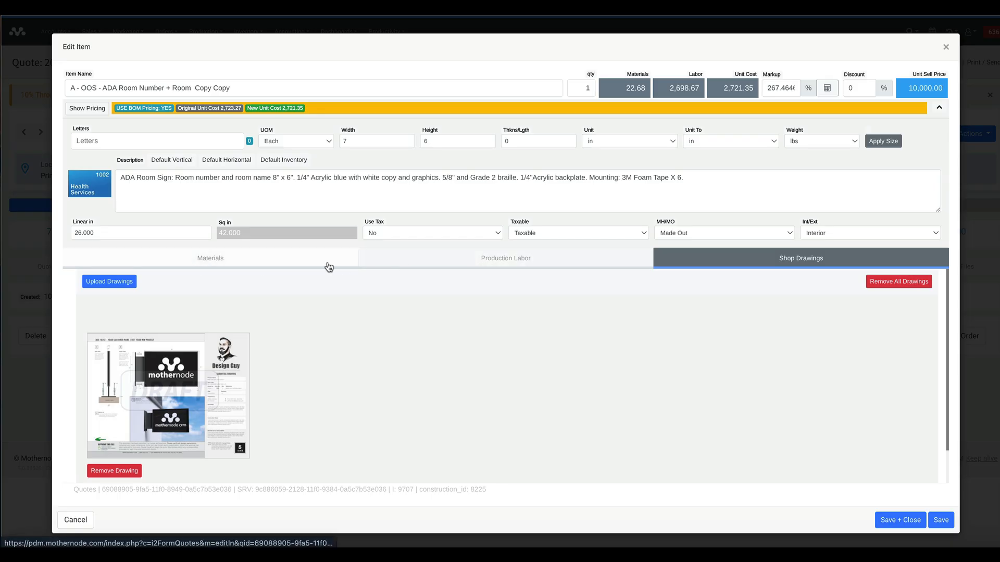
click(275, 262)
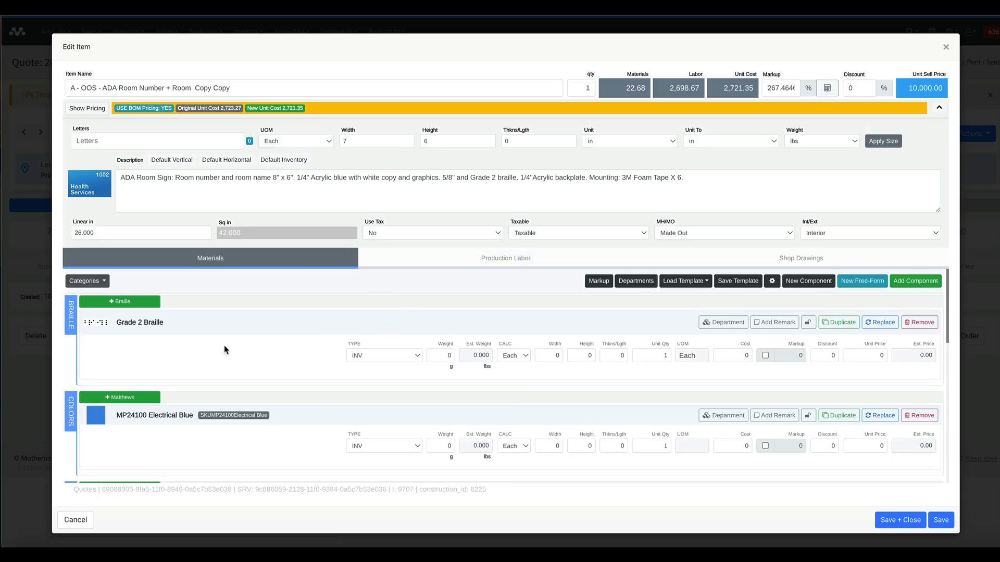
click(938, 108)
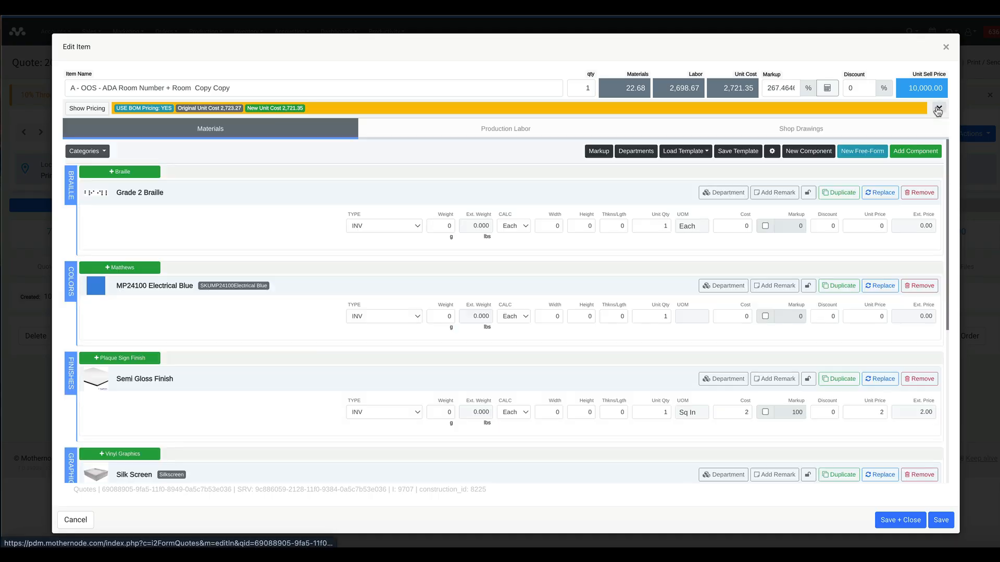
scroll(331, 315, down, 4)
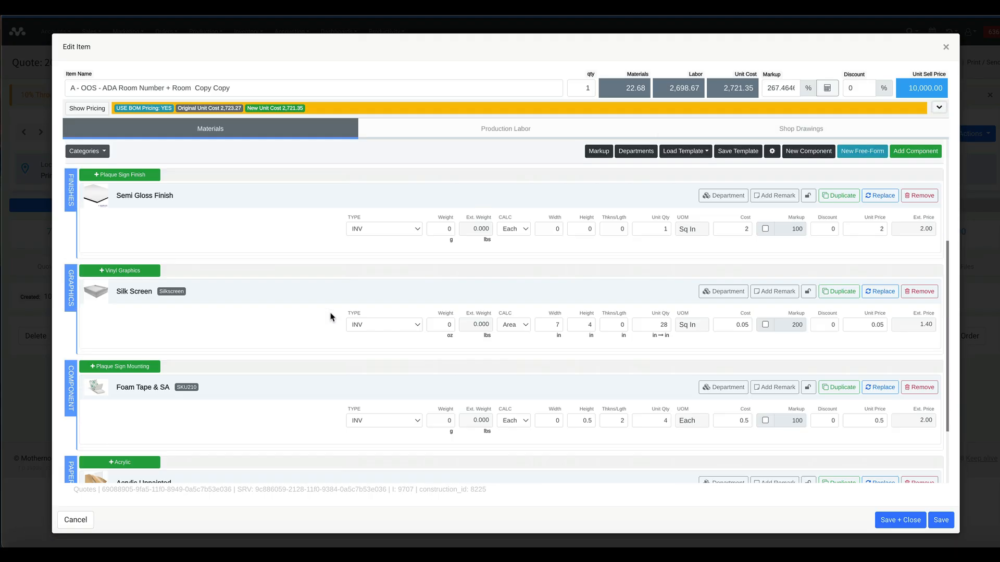
scroll(331, 317, down, 2)
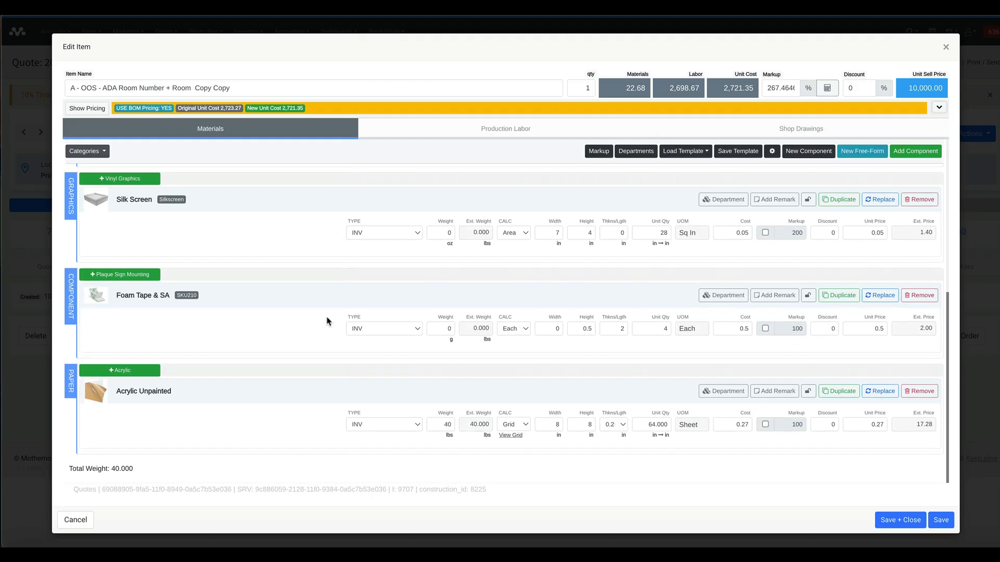
scroll(327, 322, up, 6)
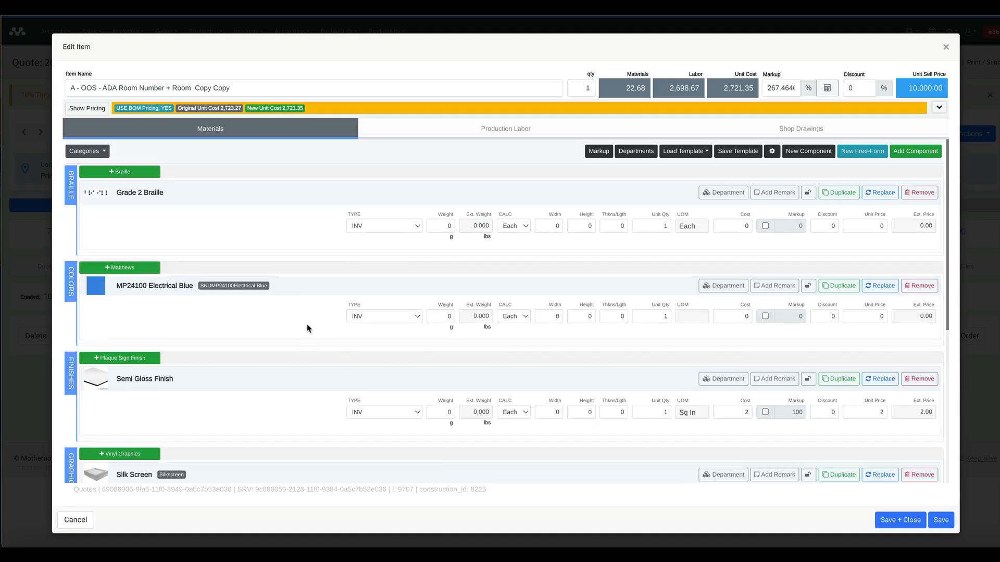
scroll(172, 350, down, 5)
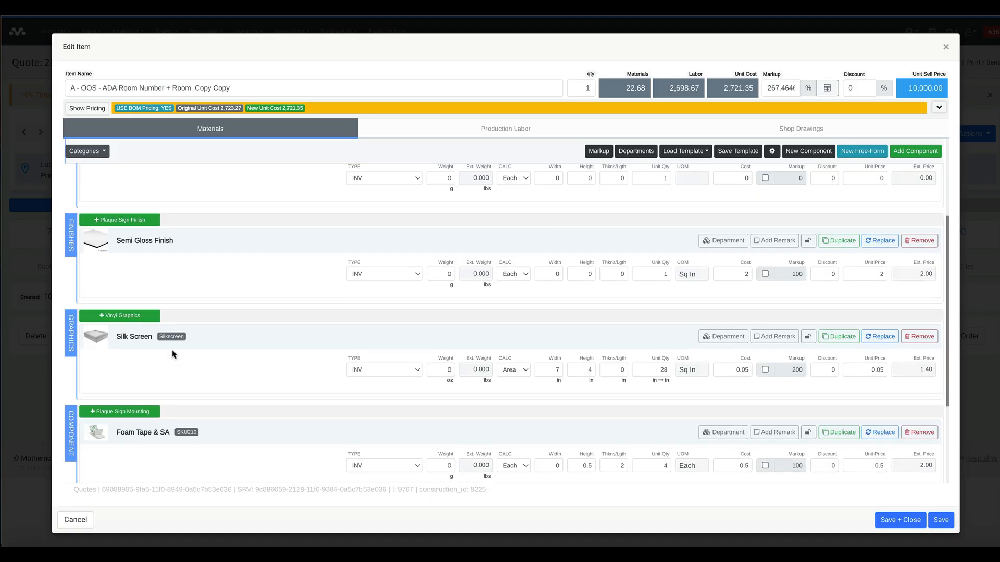
scroll(223, 399, down, 1)
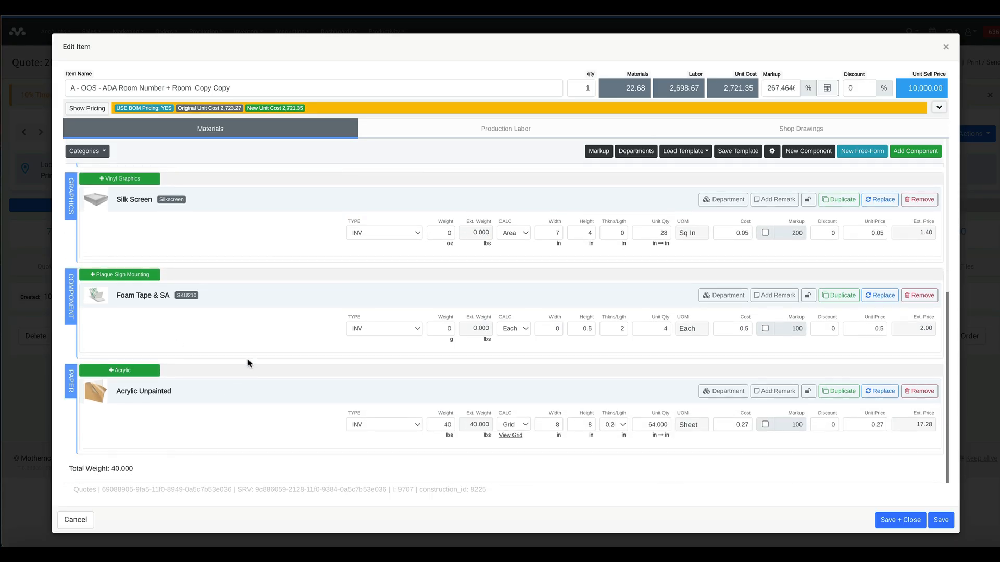
scroll(249, 366, up, 3)
scroll(249, 365, up, 3)
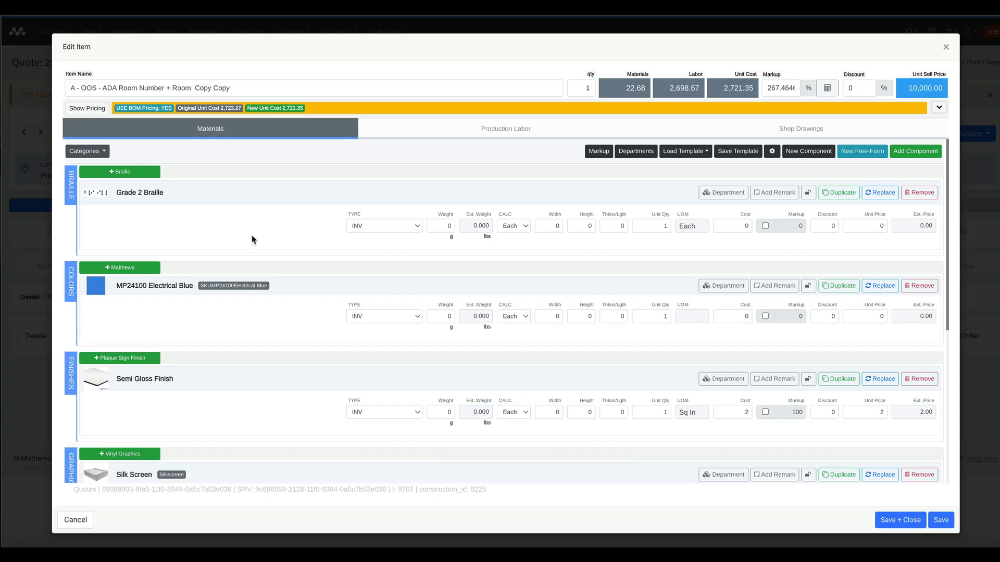
scroll(306, 186, down, 1)
scroll(305, 190, up, 1)
- Save and close the edited ADA room sign item, and review the quote's line items
click(907, 519)
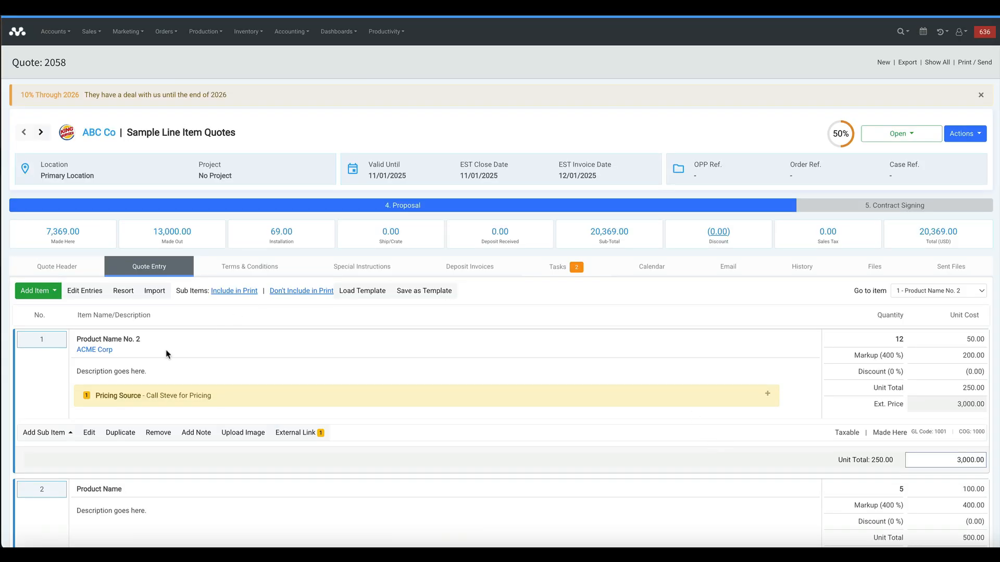
scroll(166, 354, down, 17)
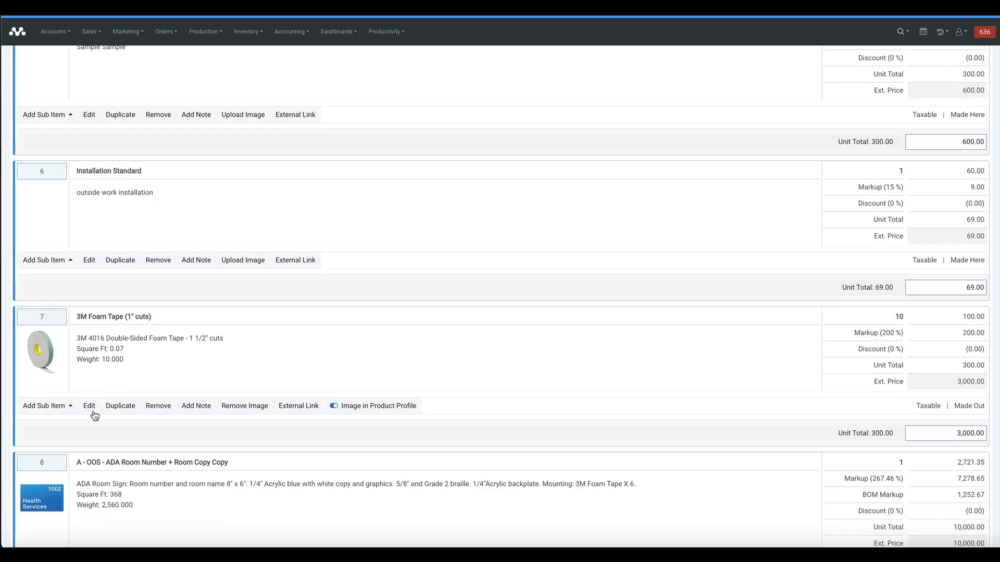
scroll(136, 428, down, 1)
scroll(235, 451, down, 1)
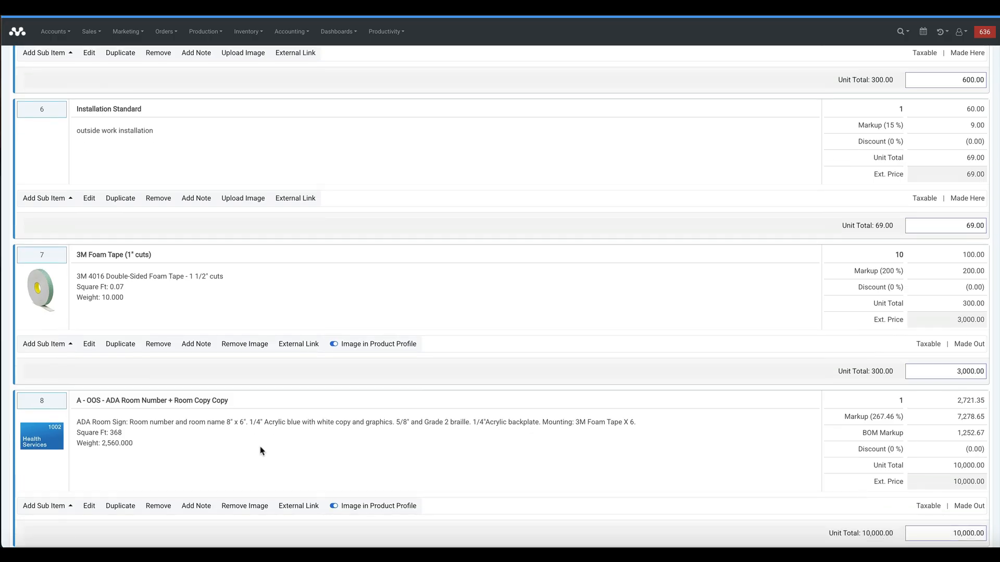
scroll(263, 451, down, 1)
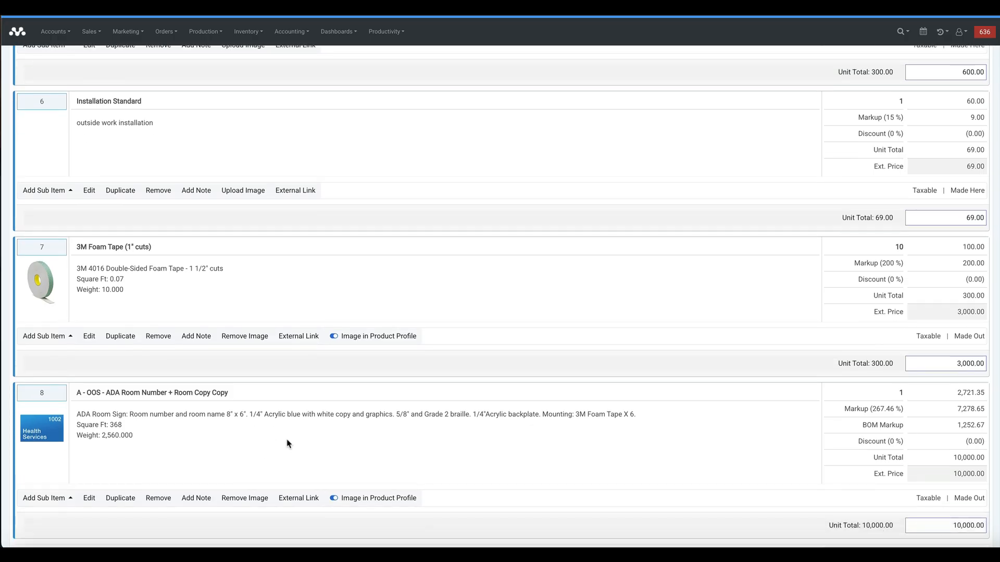
scroll(292, 435, up, 7)
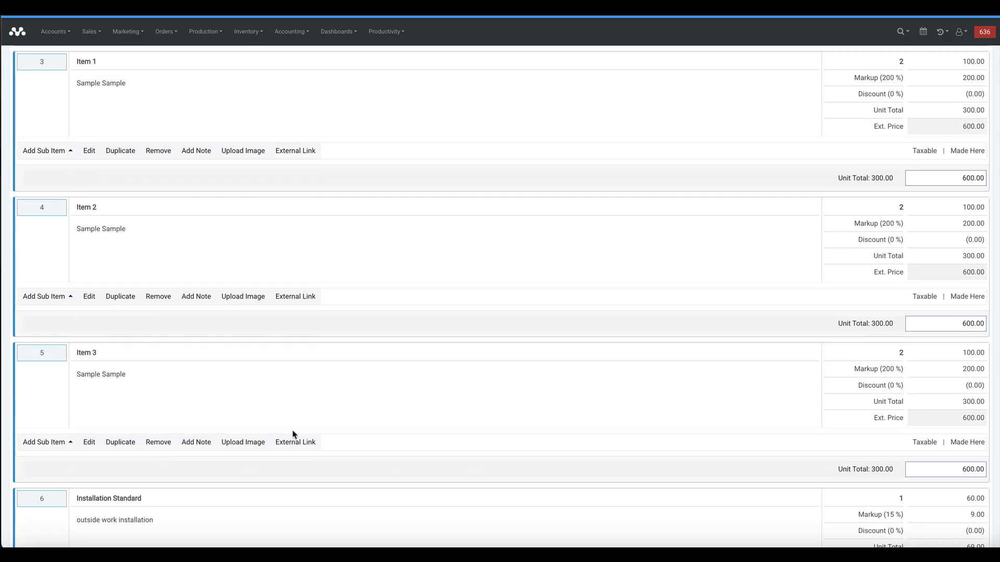
scroll(292, 435, up, 10)
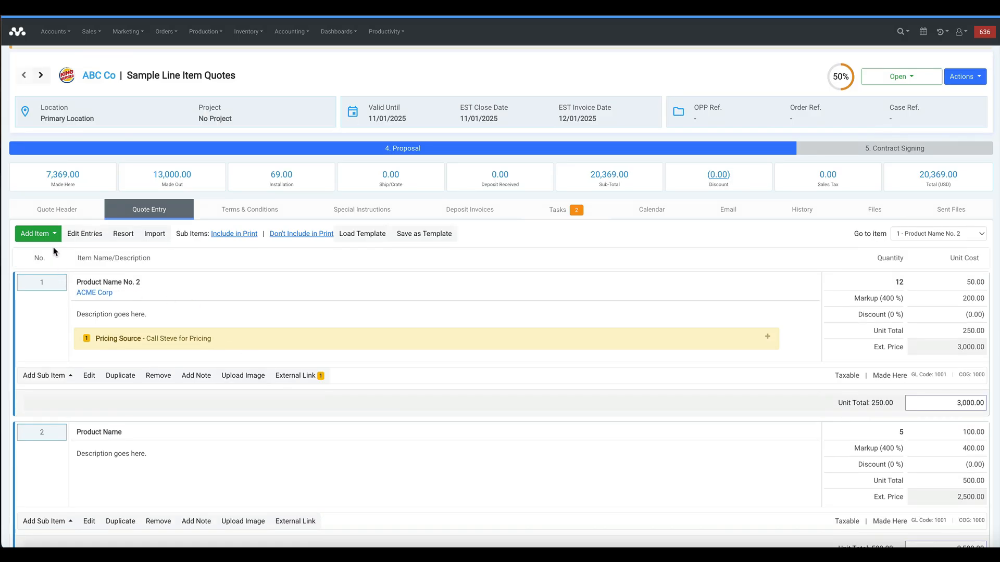
- Add the favorite 6' Post and Panel w/ 5' Panel item from the order history with quantity 2, and review the new line item
click(53, 237)
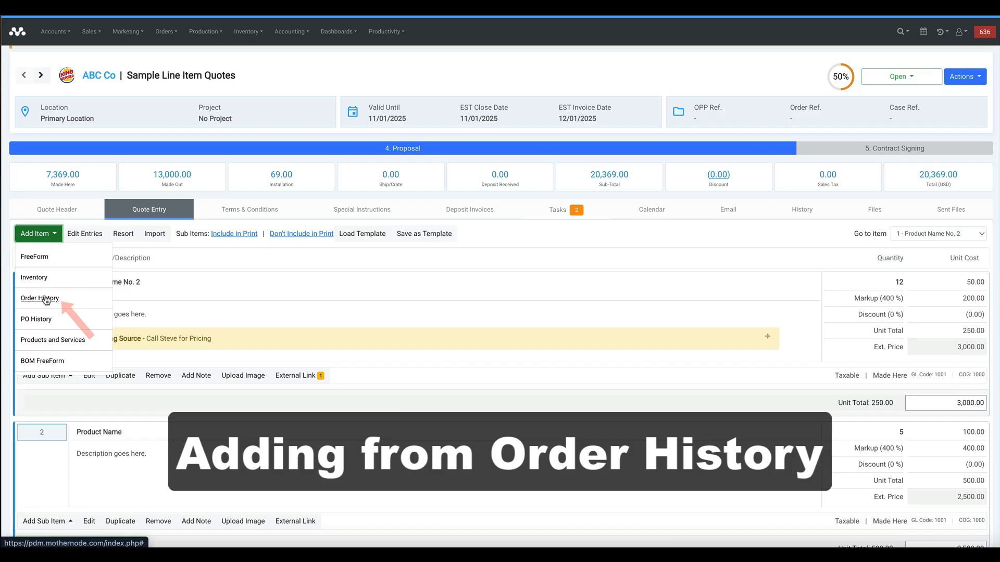
click(46, 299)
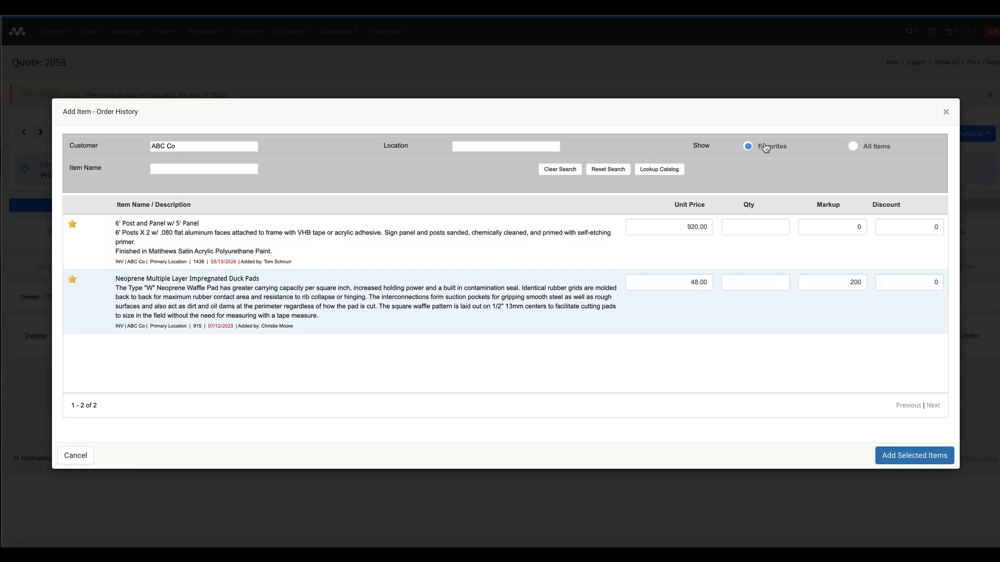
click(767, 223)
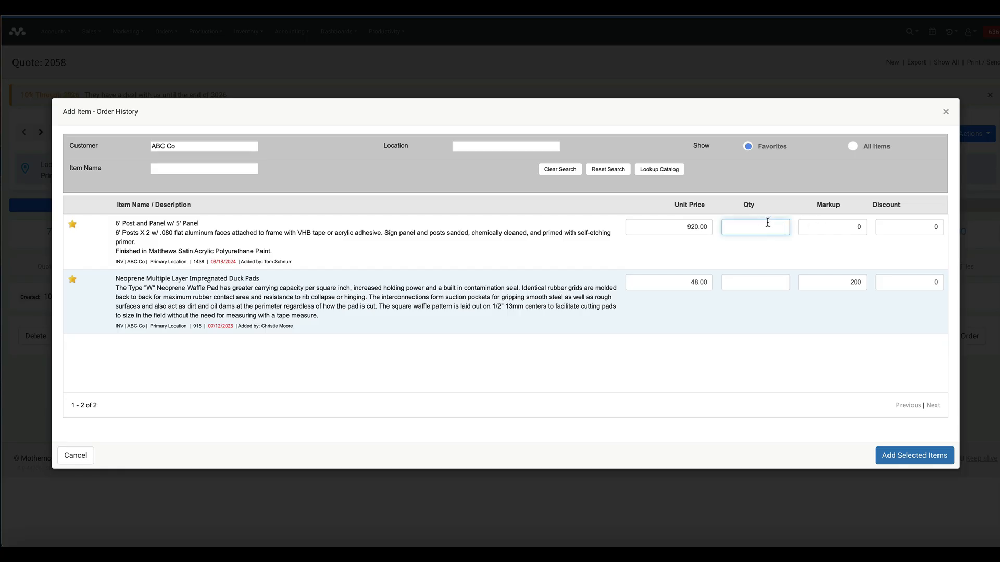
text(2)
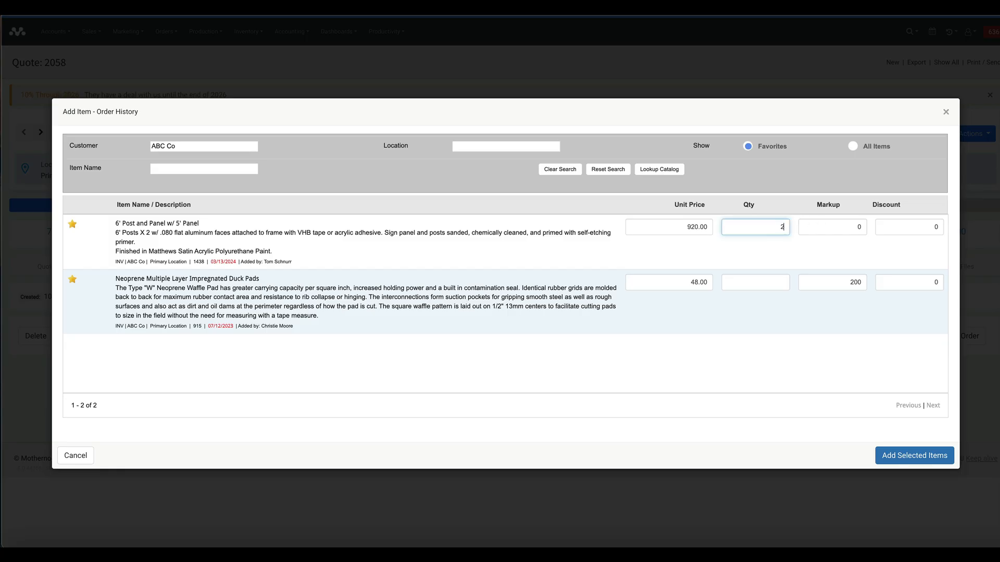
click(901, 458)
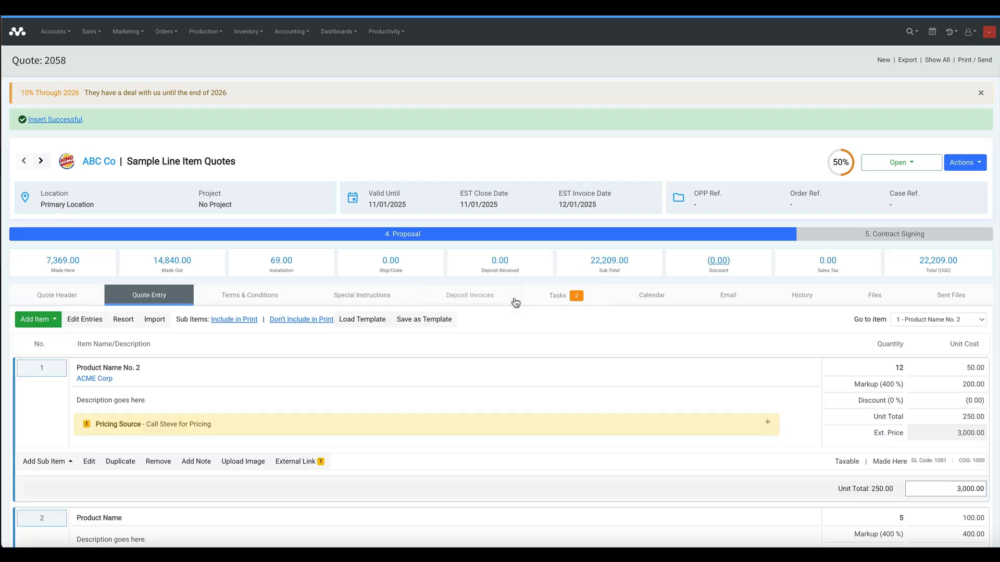
scroll(354, 335, down, 20)
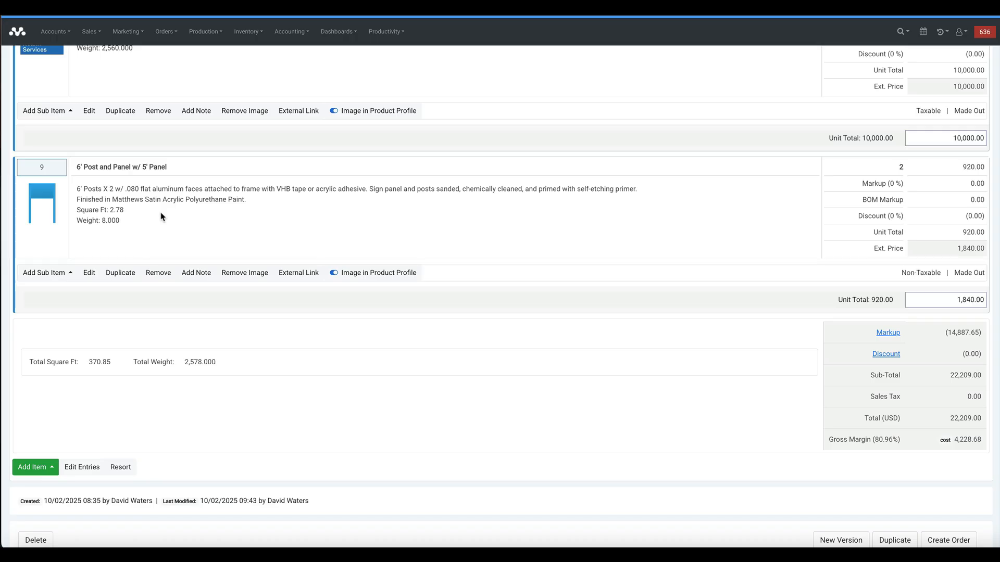
scroll(187, 224, up, 1)
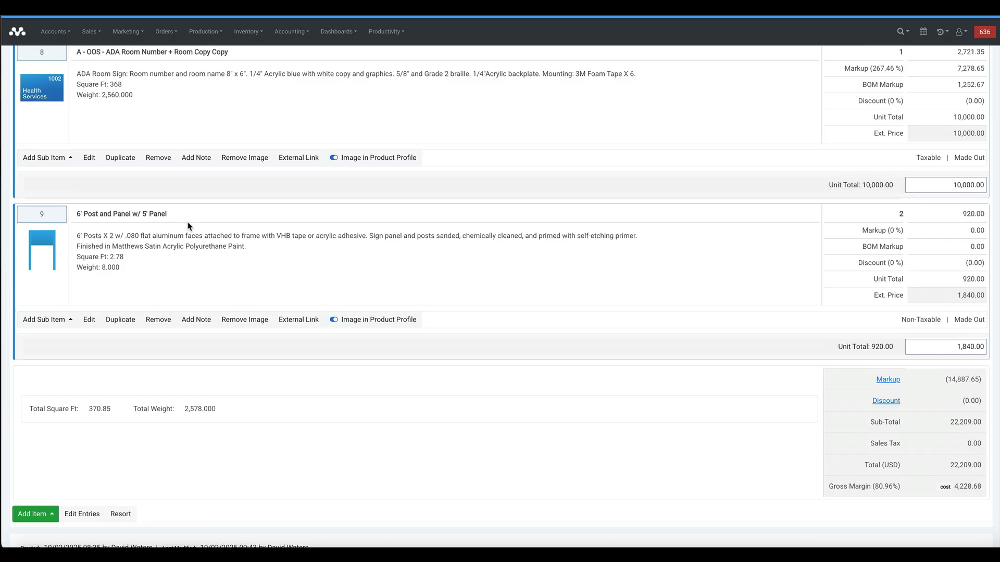
scroll(205, 216, up, 1)
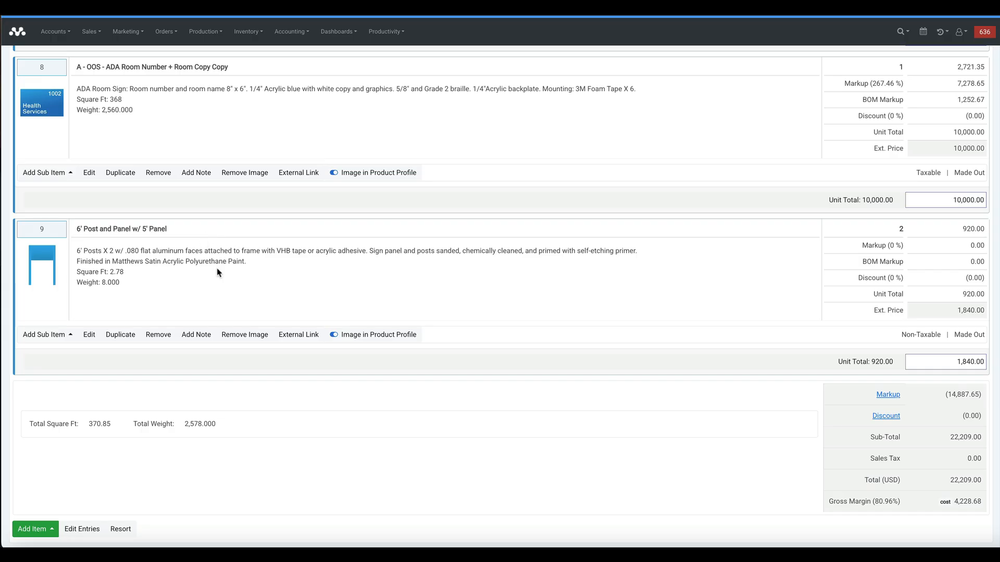
scroll(126, 151, up, 1)
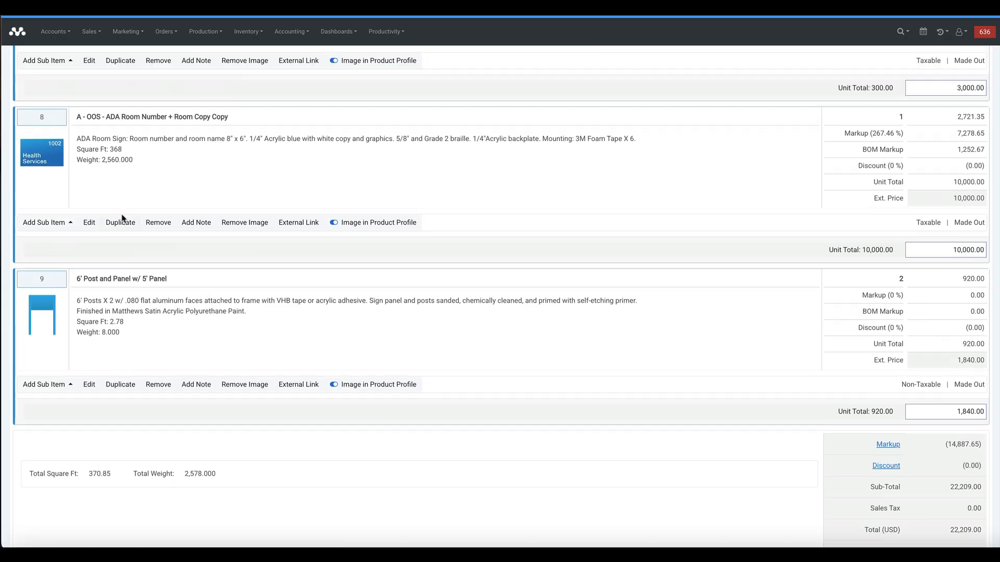
- Look through all PO history items available for adding to the quote, then close the list without adding any
scroll(123, 219, down, 2)
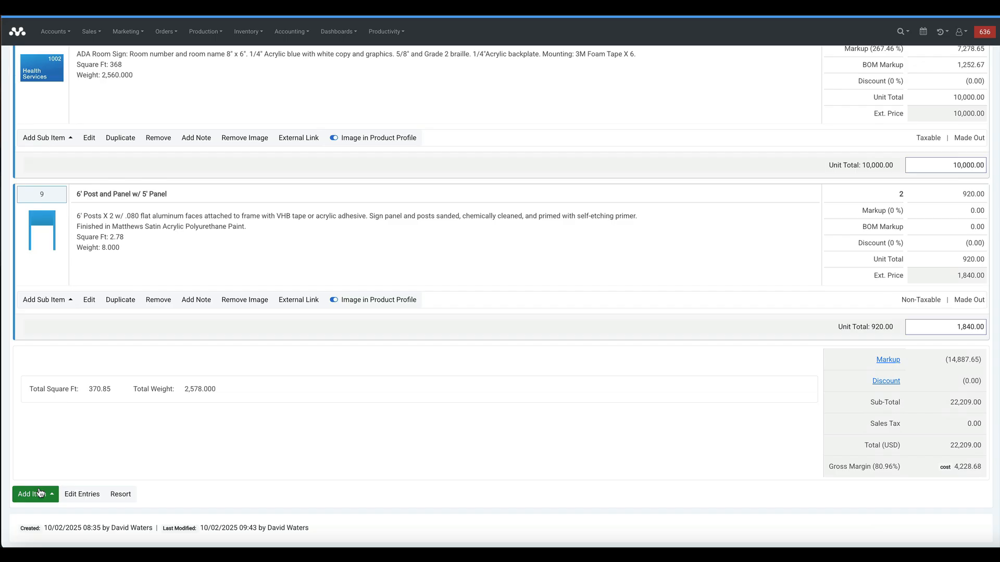
click(39, 493)
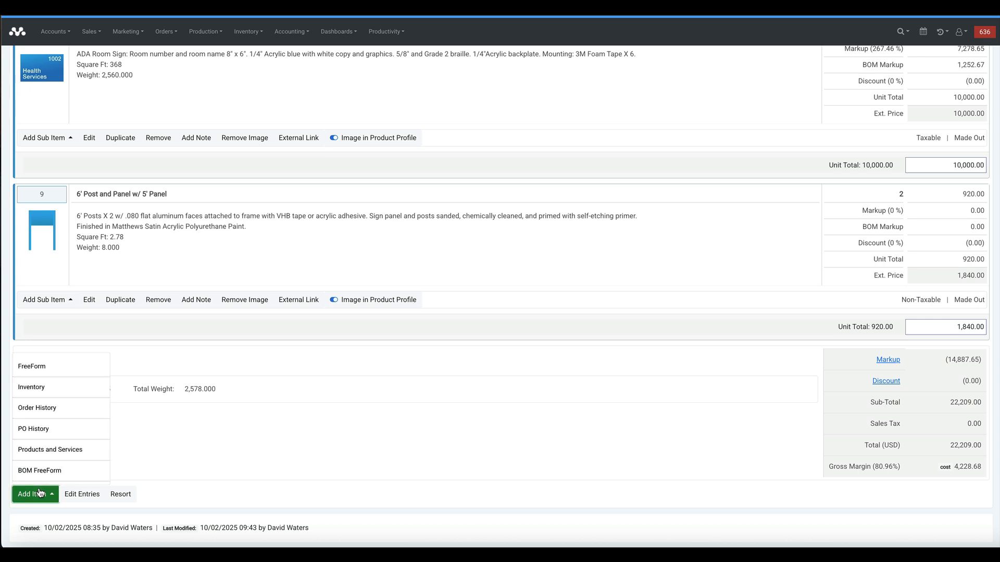
click(44, 425)
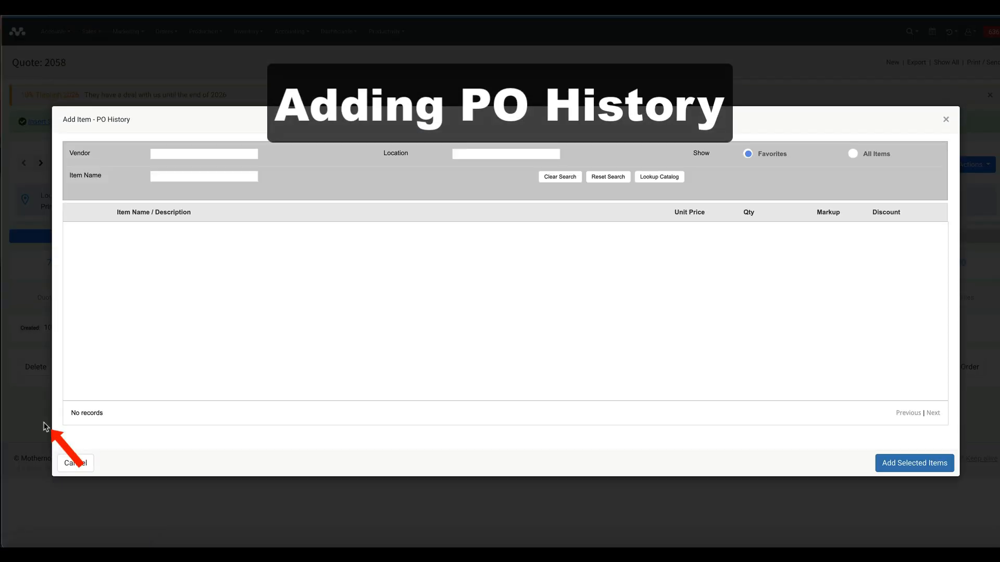
click(856, 153)
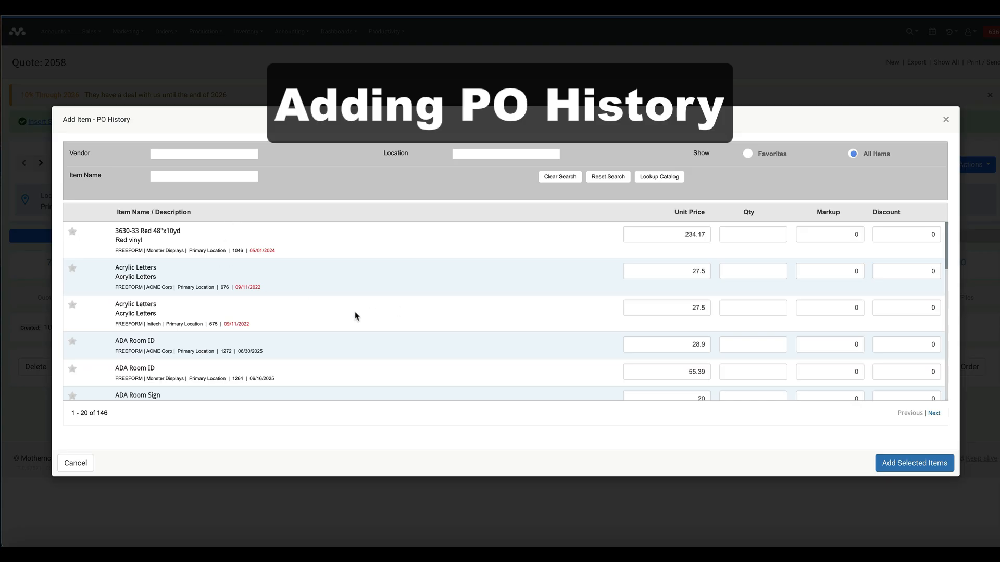
click(738, 238)
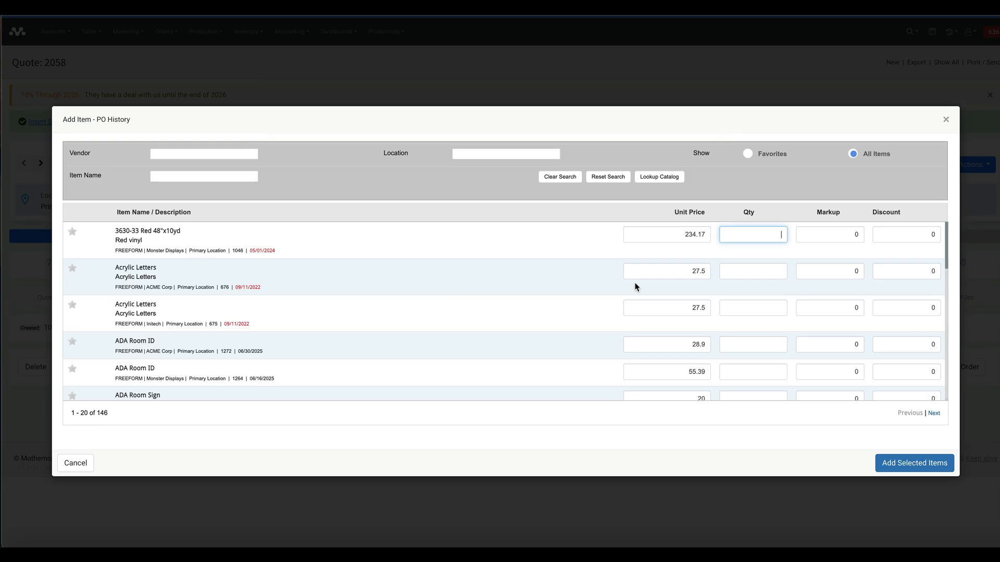
click(946, 121)
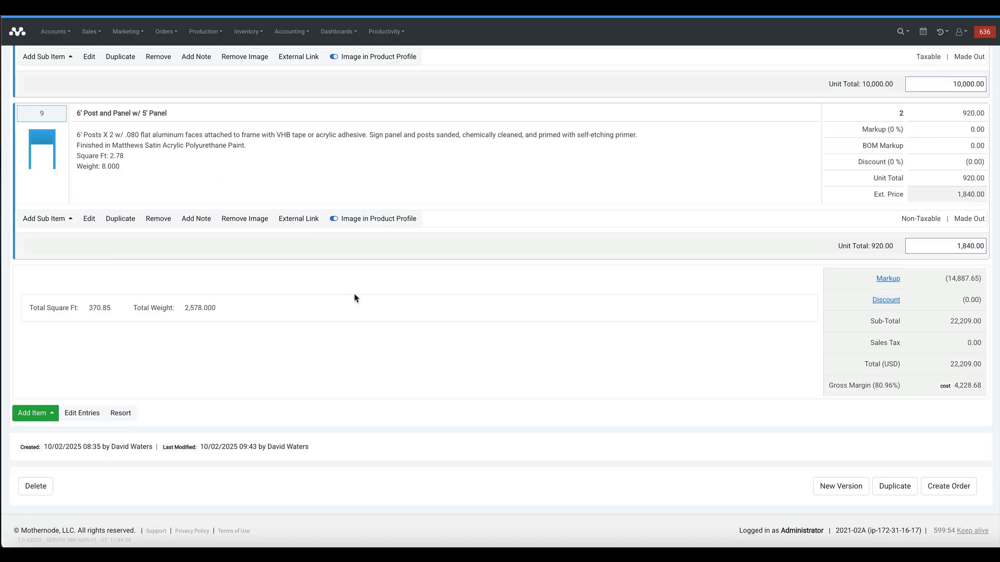
scroll(352, 338, up, 1)
scroll(302, 333, up, 3)
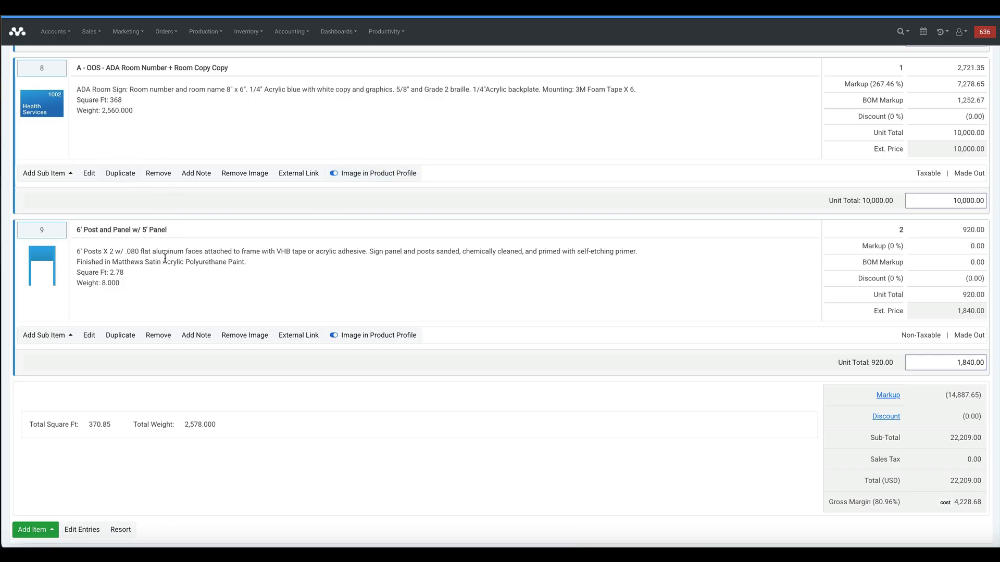
scroll(163, 261, down, 2)
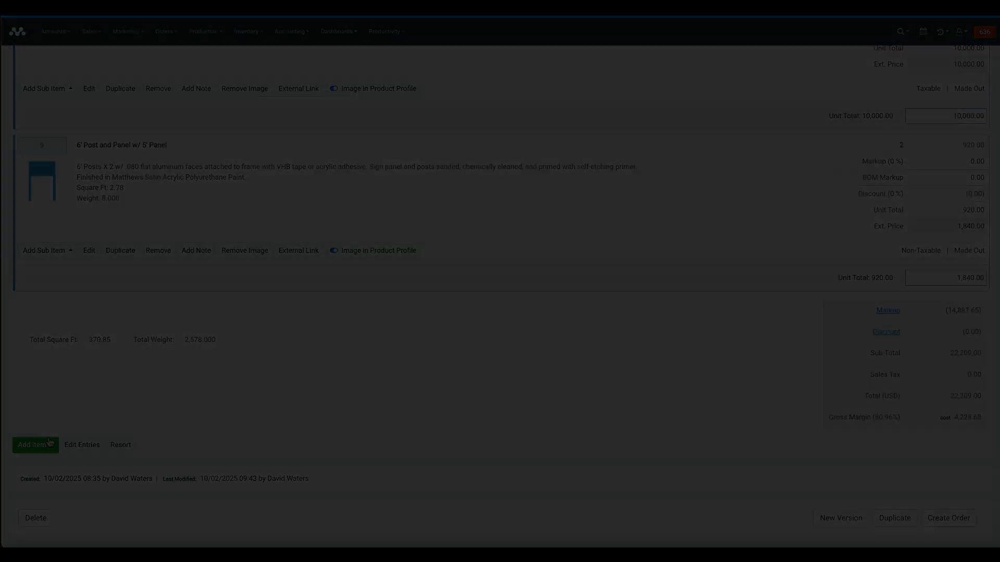
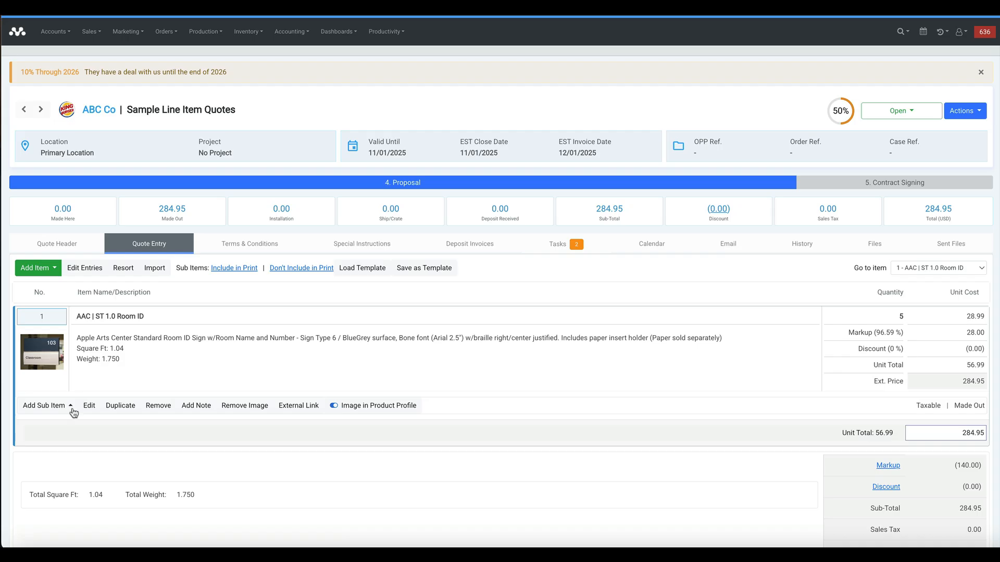
- Add the Installation Standard service from the Installation category as a sub-item of the AAC | ST 1.0 Room ID line item
click(73, 409)
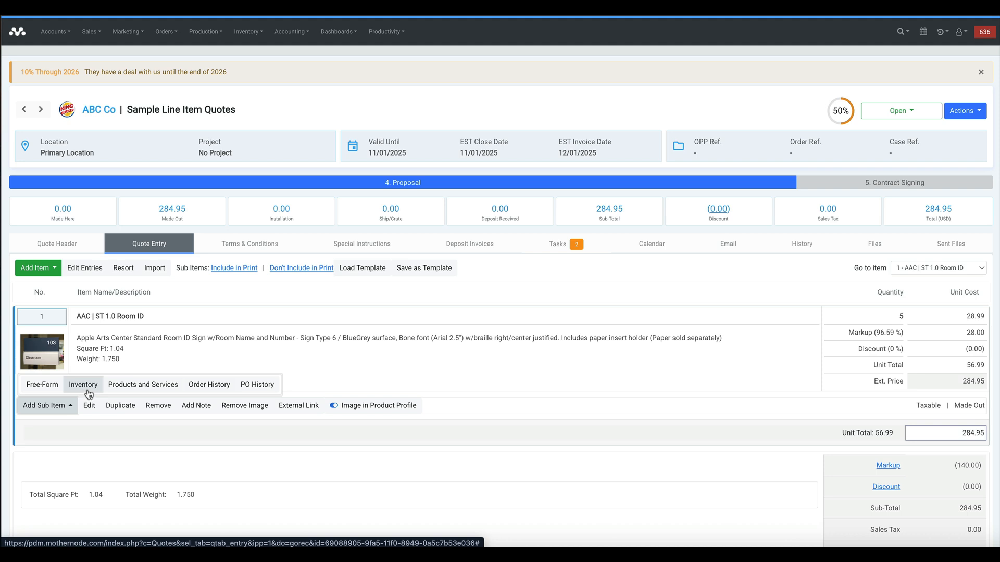
click(134, 387)
click(133, 166)
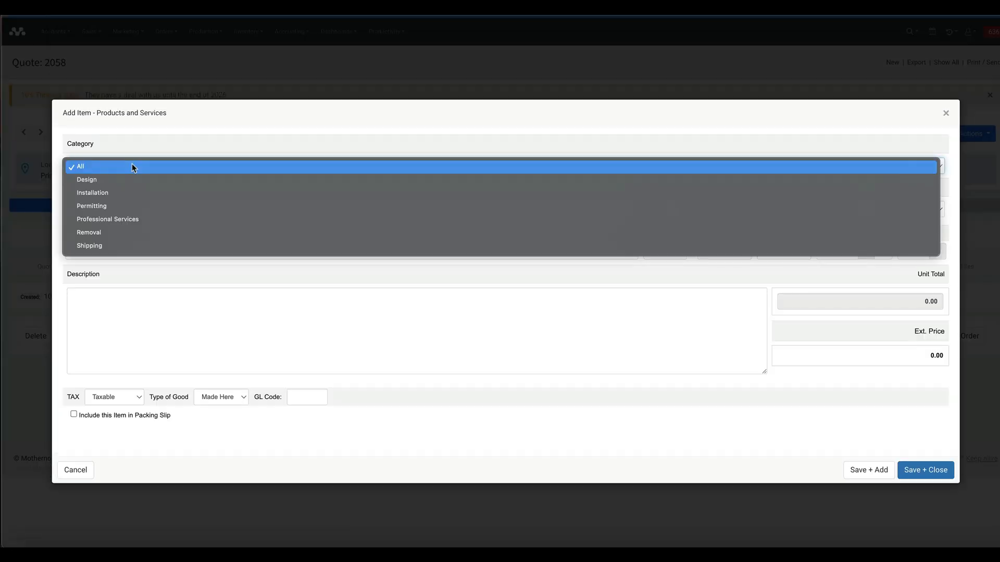
click(124, 193)
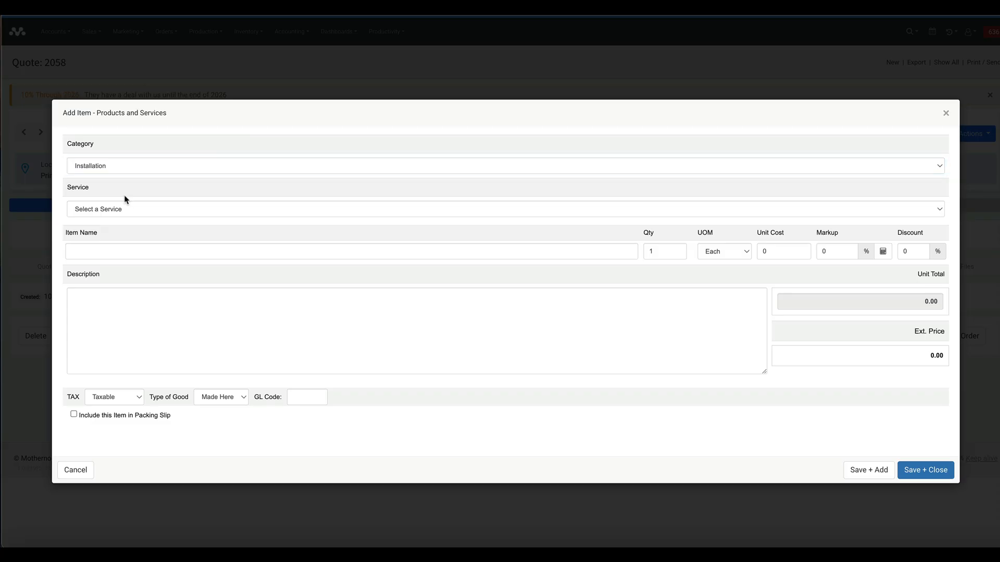
click(123, 210)
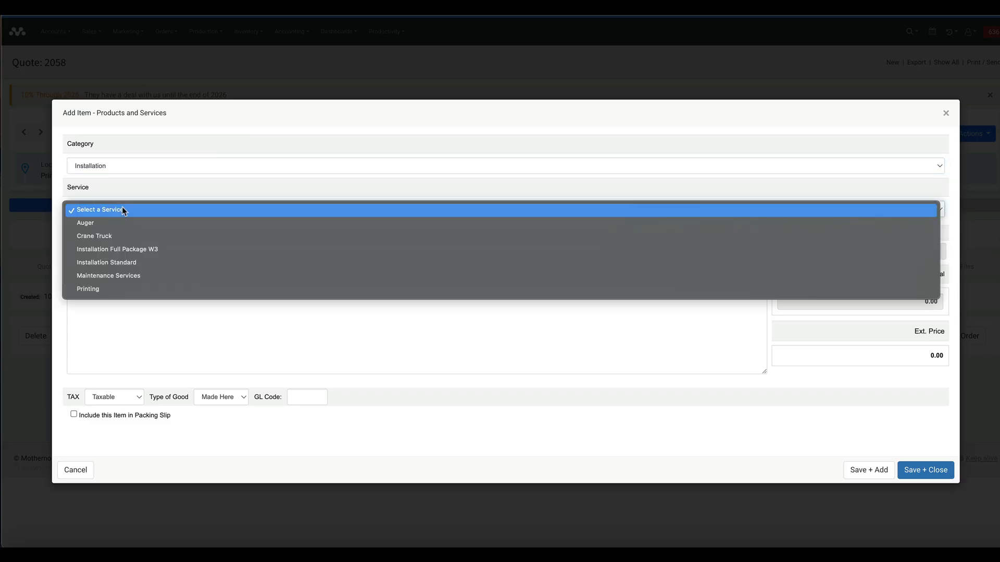
click(134, 263)
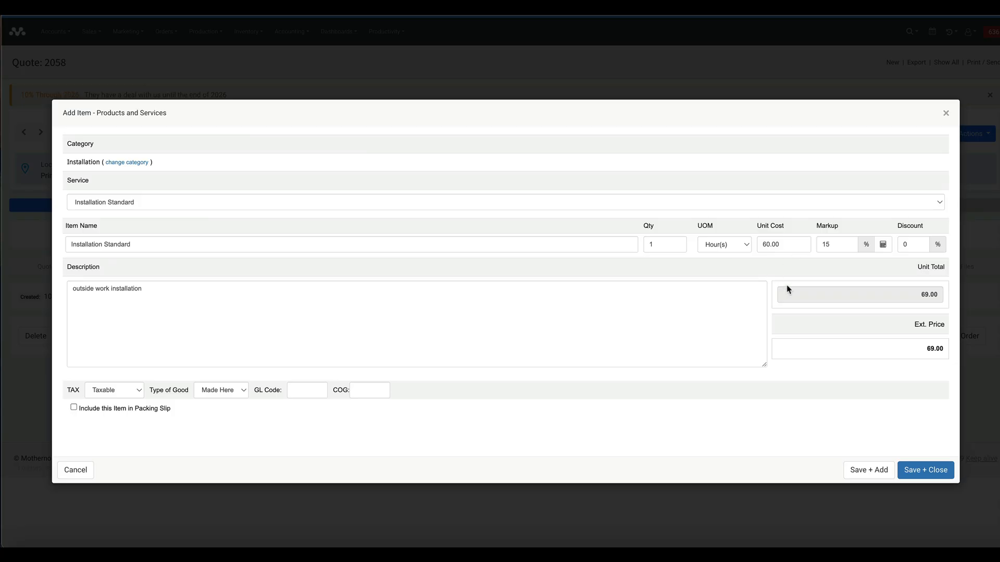
click(916, 472)
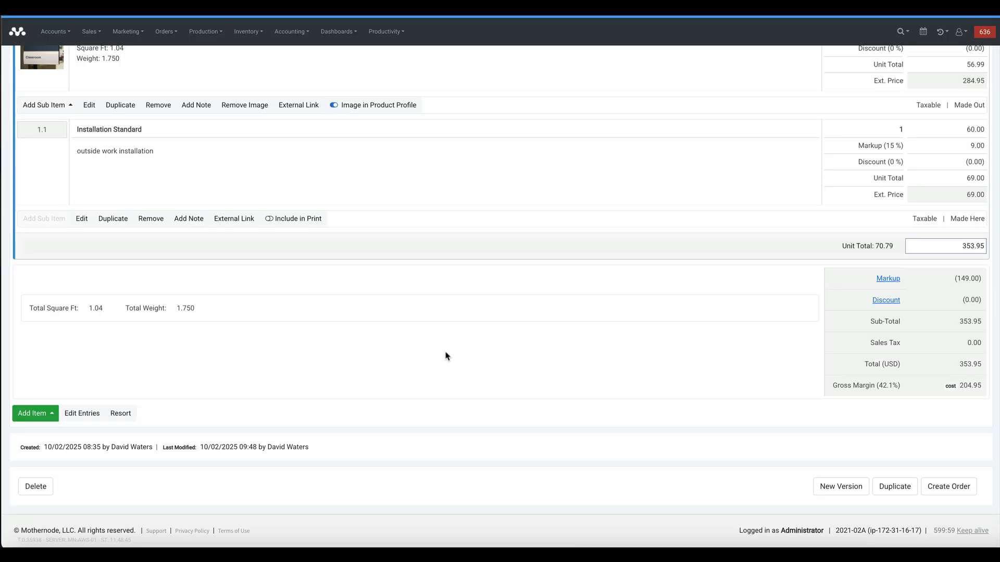
scroll(440, 365, up, 3)
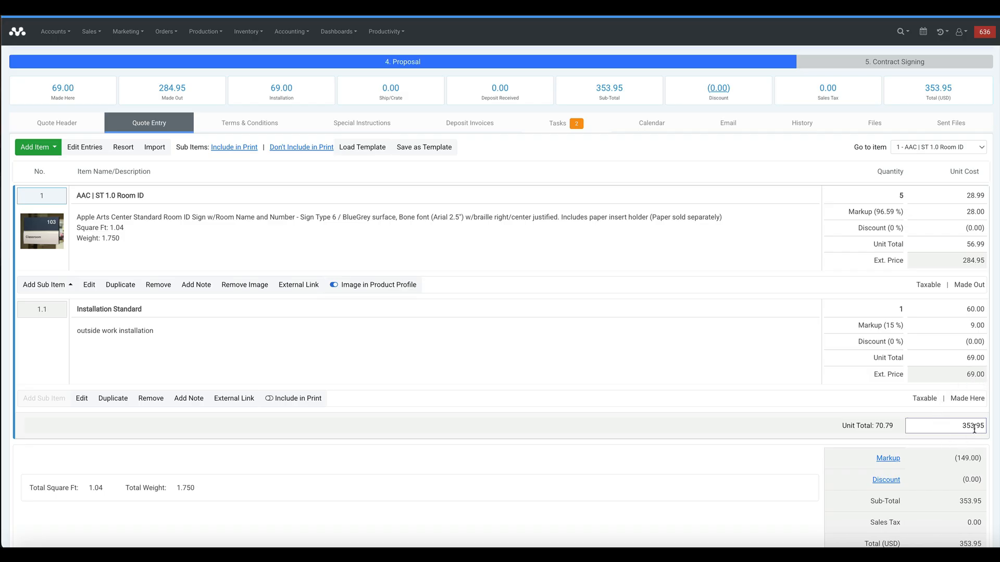
scroll(309, 278, up, 3)
scroll(310, 278, down, 1)
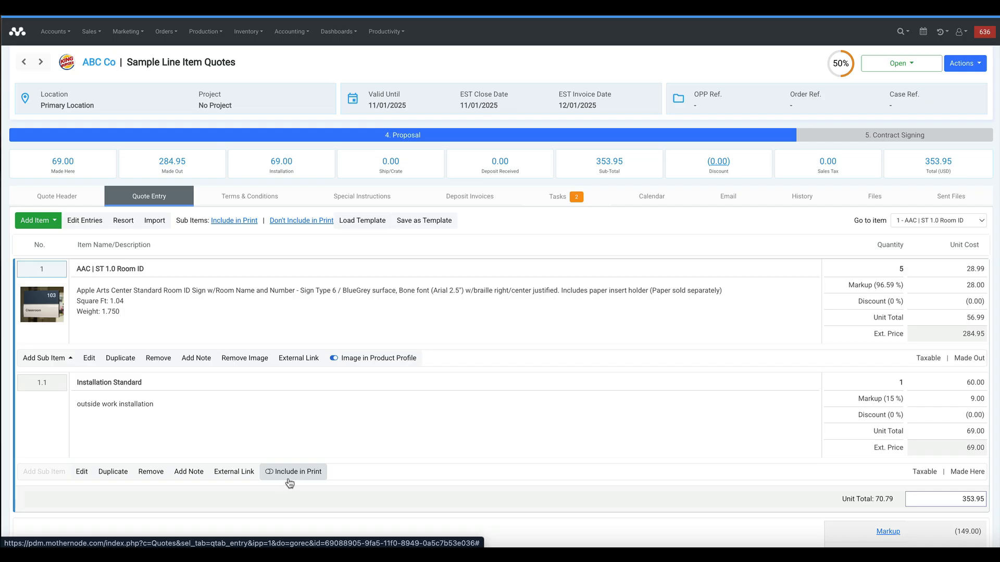
- Print the quote with the default print options and the signature included
scroll(953, 102, up, 2)
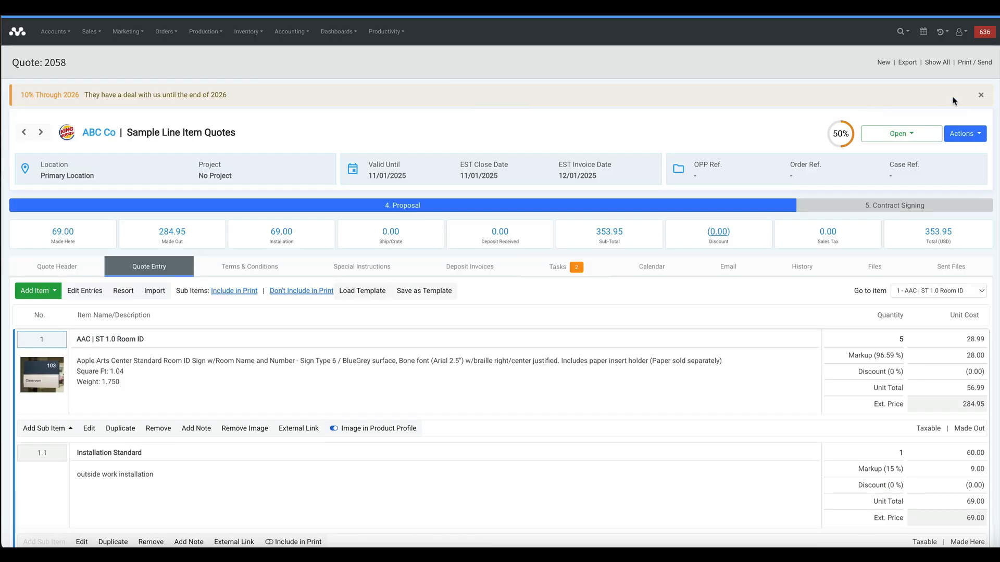
click(968, 64)
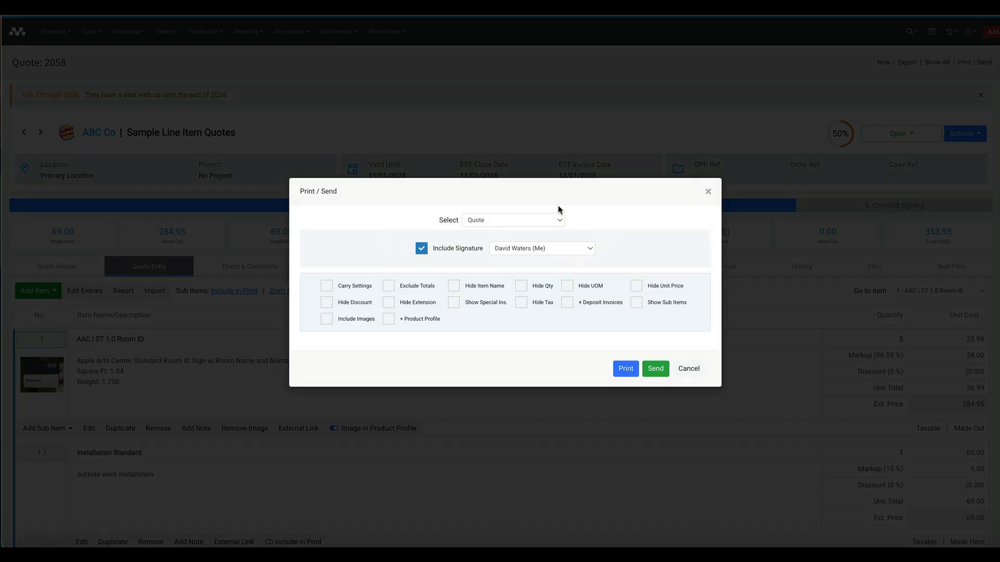
click(618, 366)
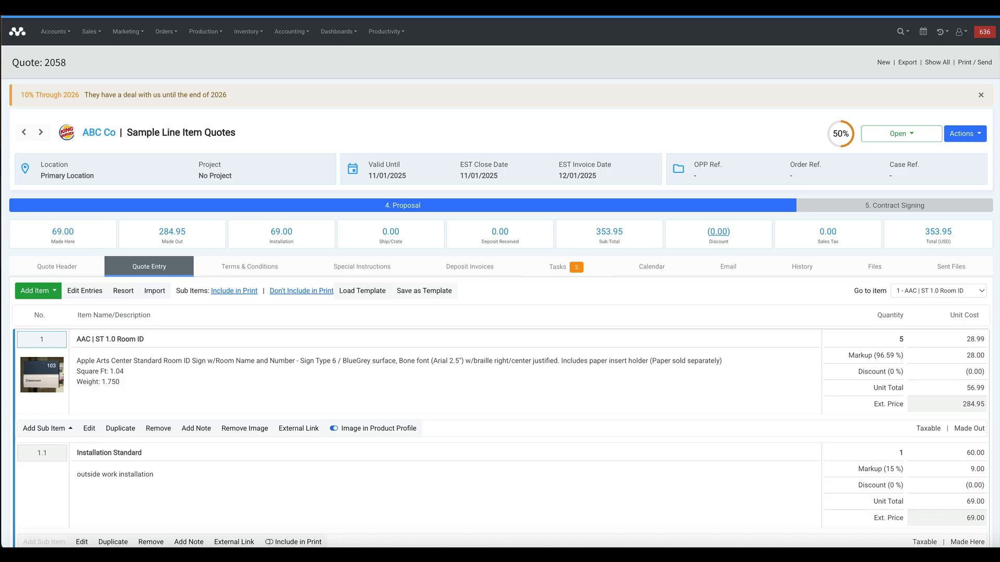
- Include the Installation Standard sub-item in print and print the quote again
scroll(215, 370, down, 1)
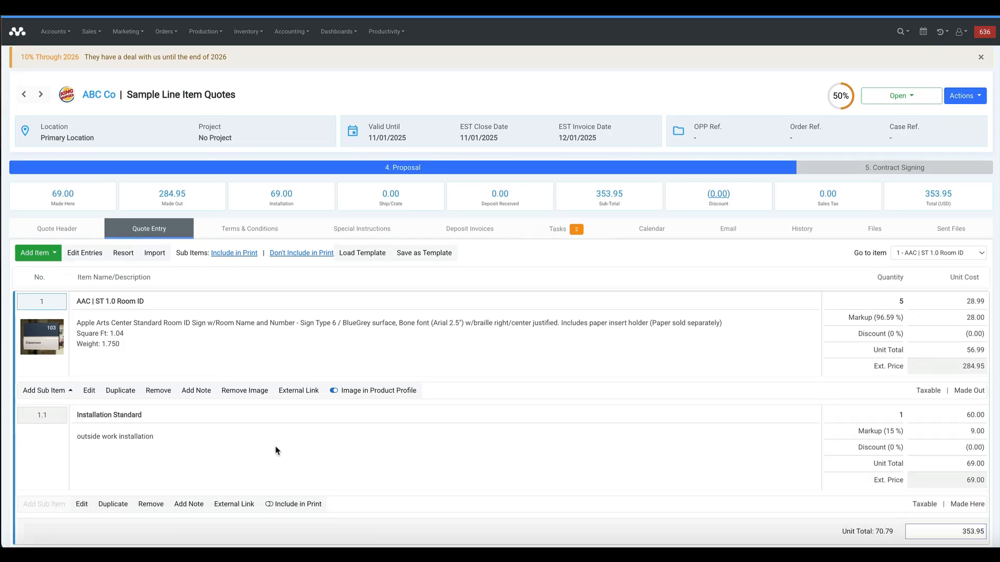
click(282, 508)
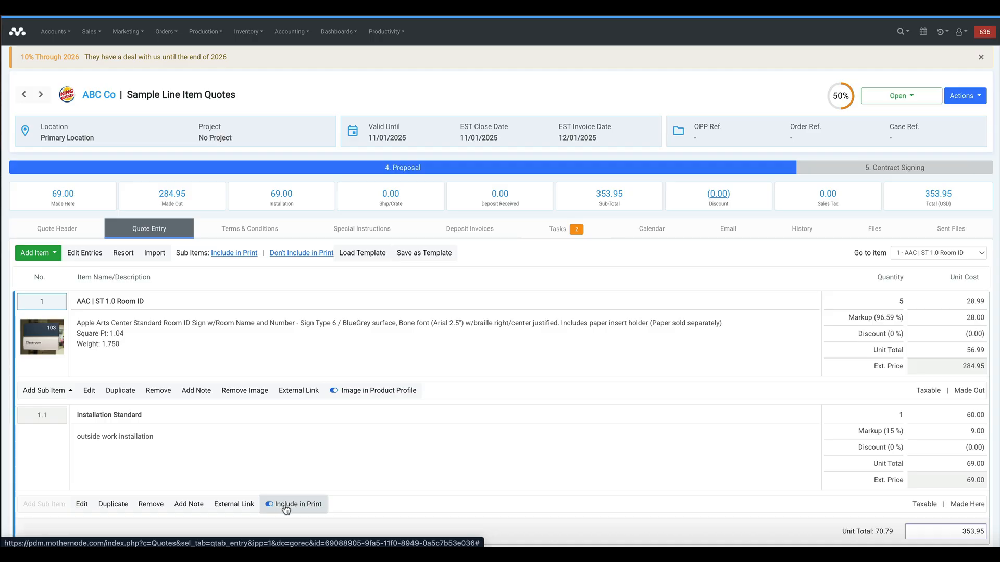
scroll(573, 91, up, 1)
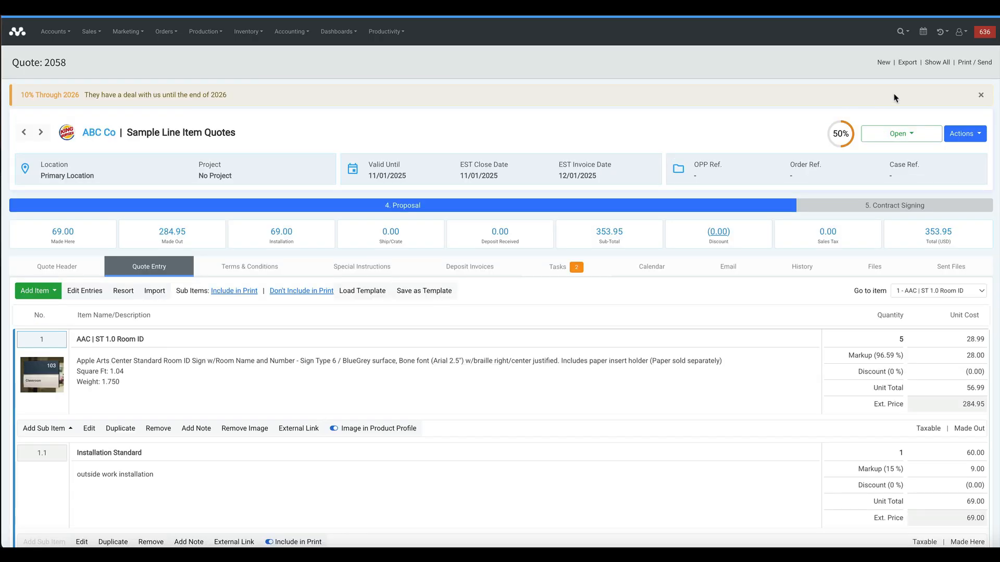
click(961, 63)
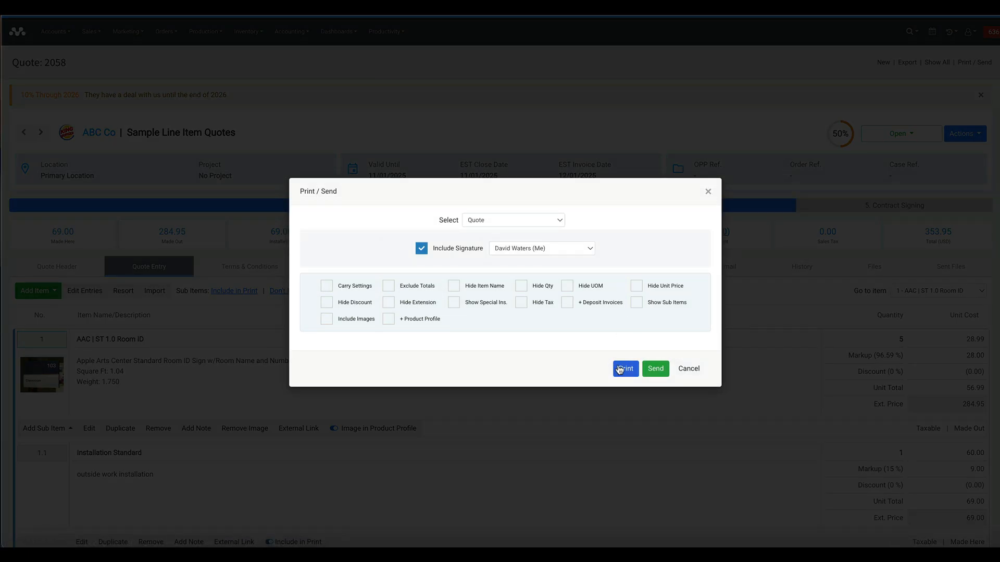
click(612, 367)
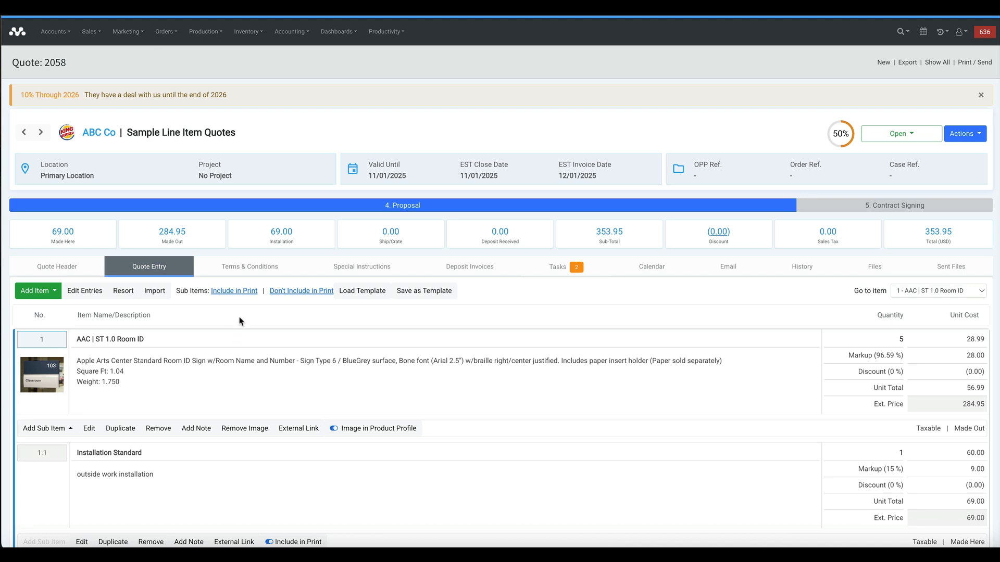
scroll(240, 321, down, 2)
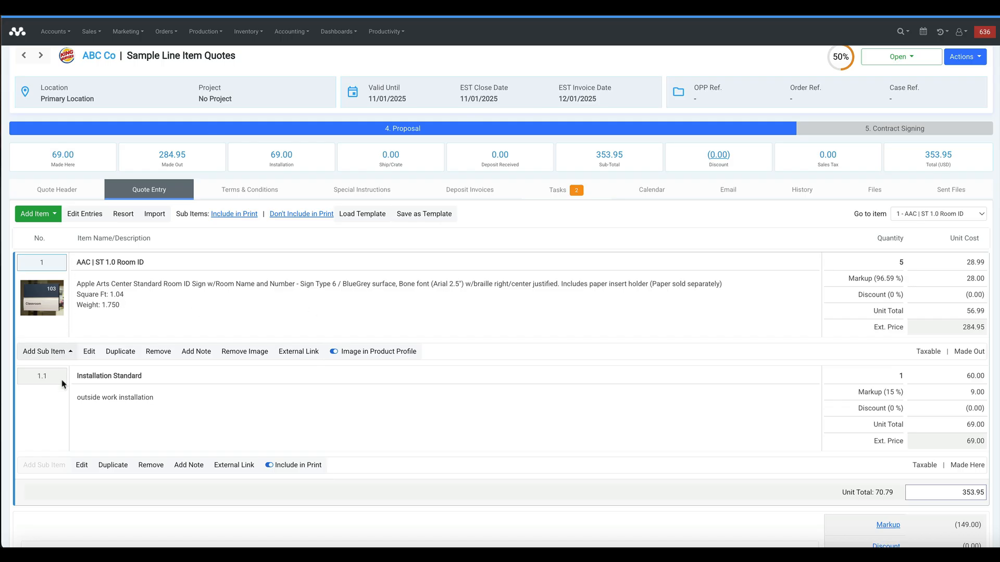
- Exclude the Installation Standard sub-item from print, and try the include and exclude print settings for all sub-items
click(275, 467)
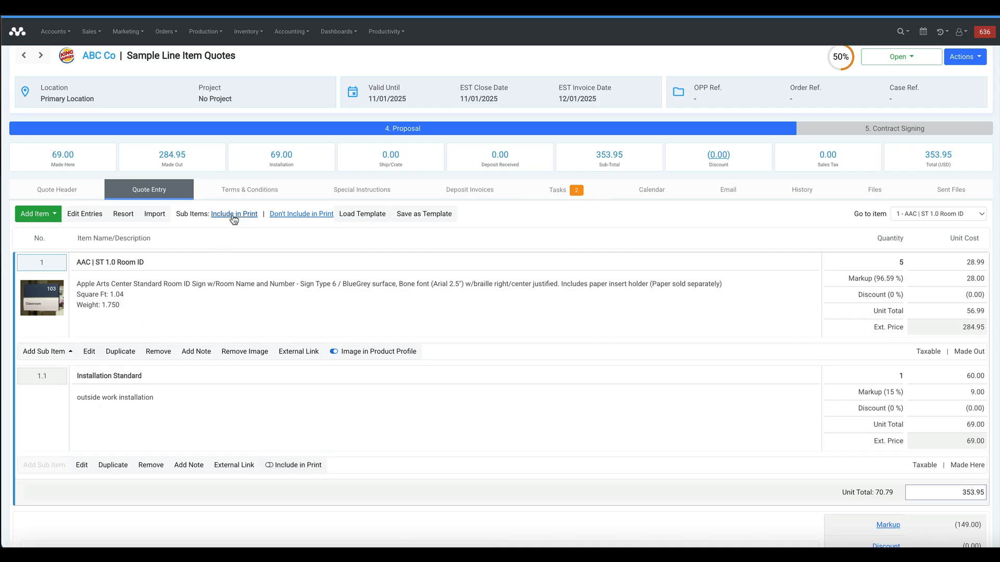
click(233, 215)
click(305, 216)
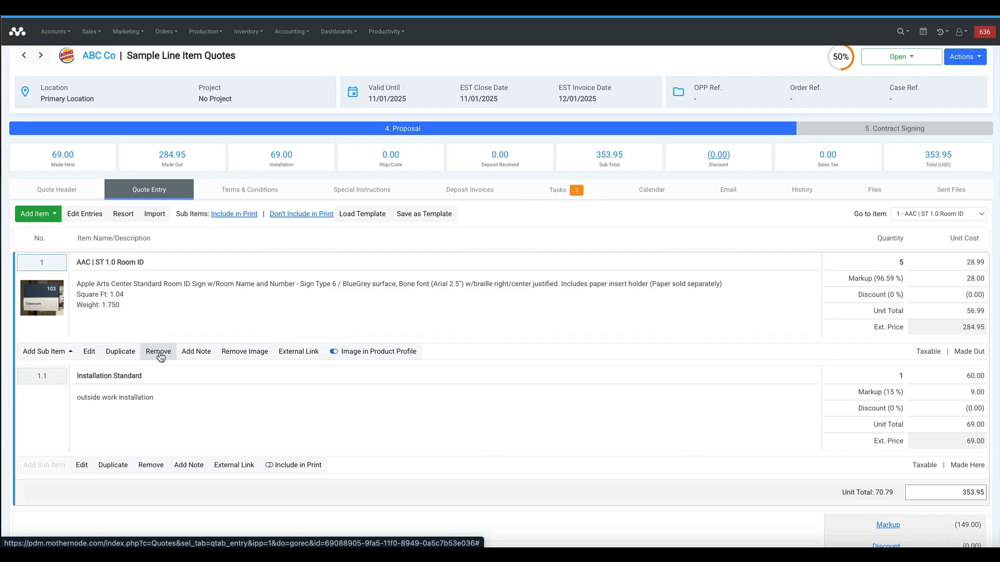
- Remove the AAC | ST 1.0 Room ID line item together with its sub-item from the quote
click(160, 356)
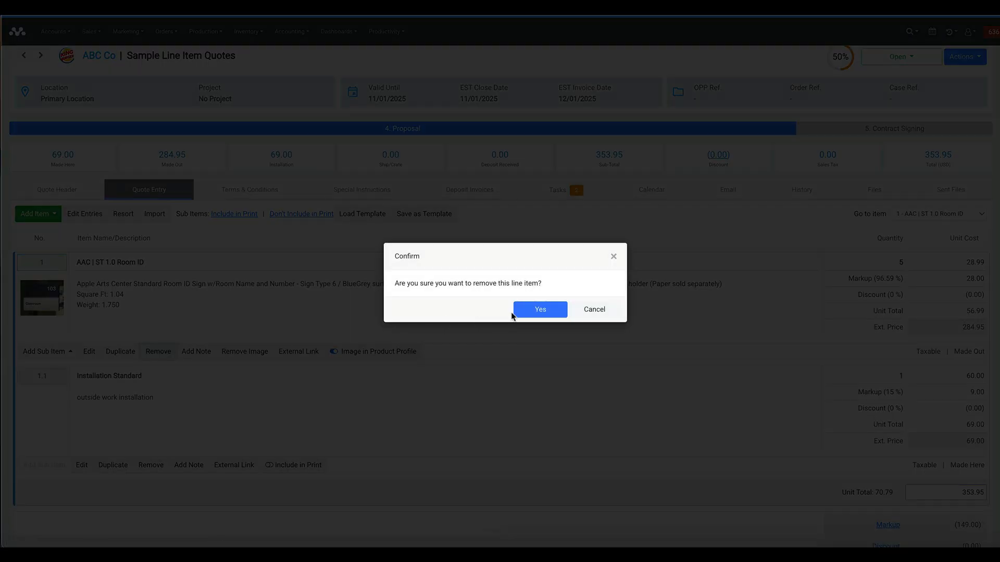
click(518, 311)
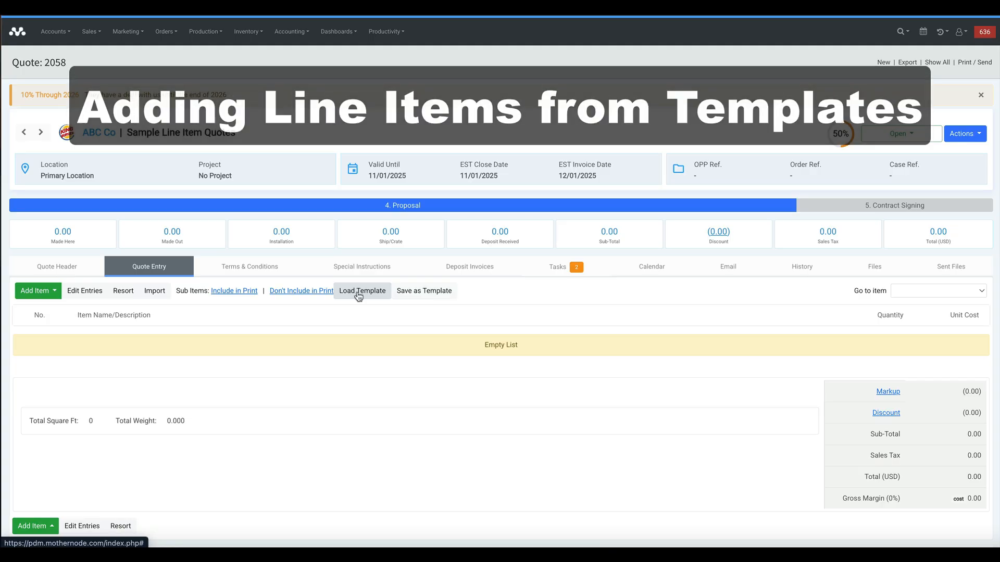
- Load the Basic Sign System + Install line item template and review the items it contains
click(359, 293)
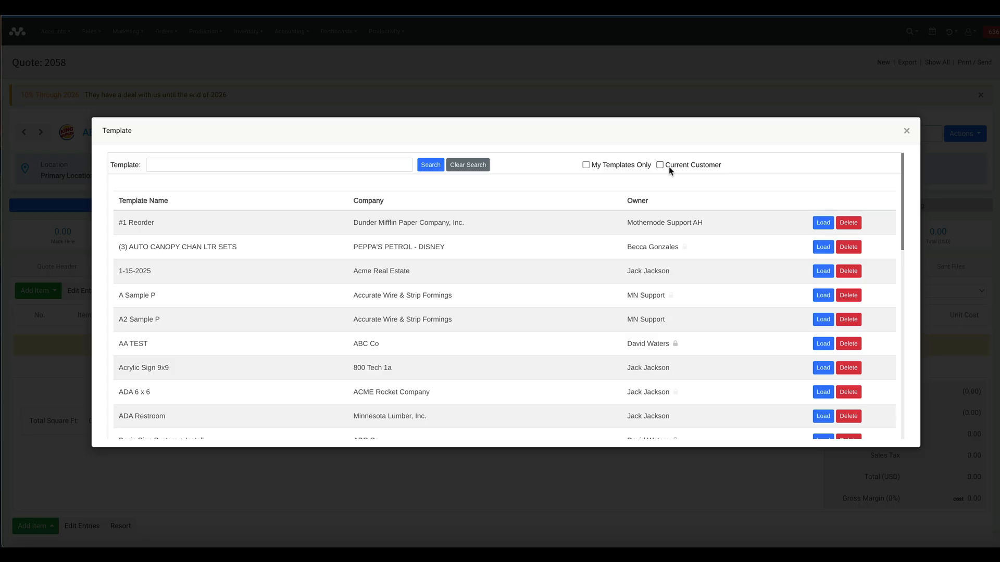
scroll(386, 314, down, 3)
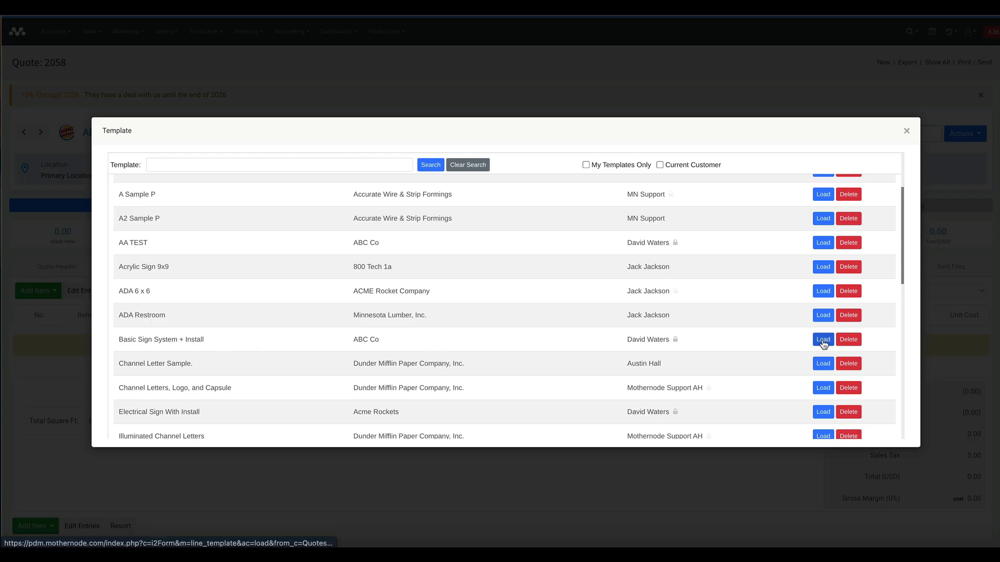
click(823, 341)
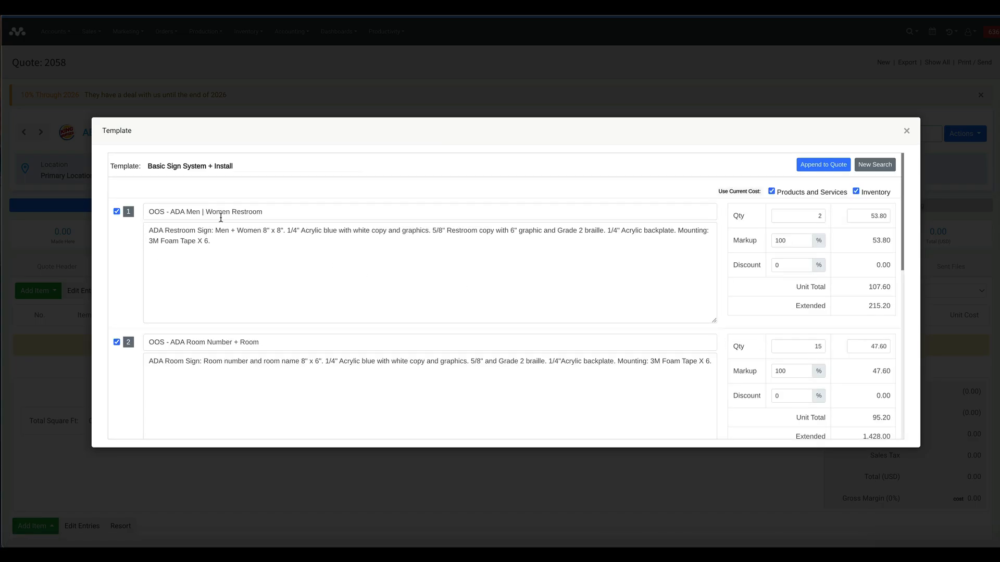
scroll(222, 230, down, 2)
scroll(222, 254, down, 6)
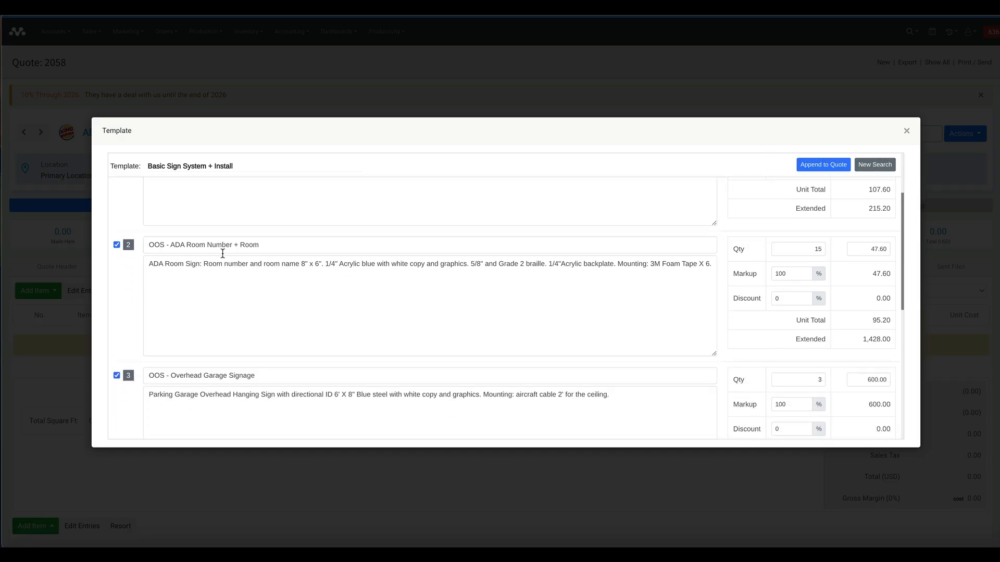
scroll(221, 254, down, 3)
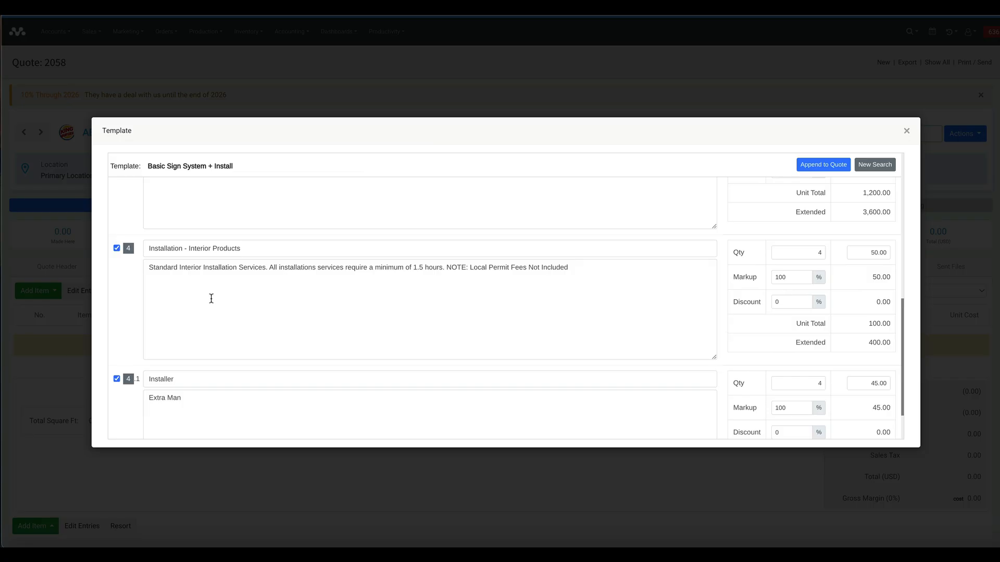
scroll(210, 299, up, 9)
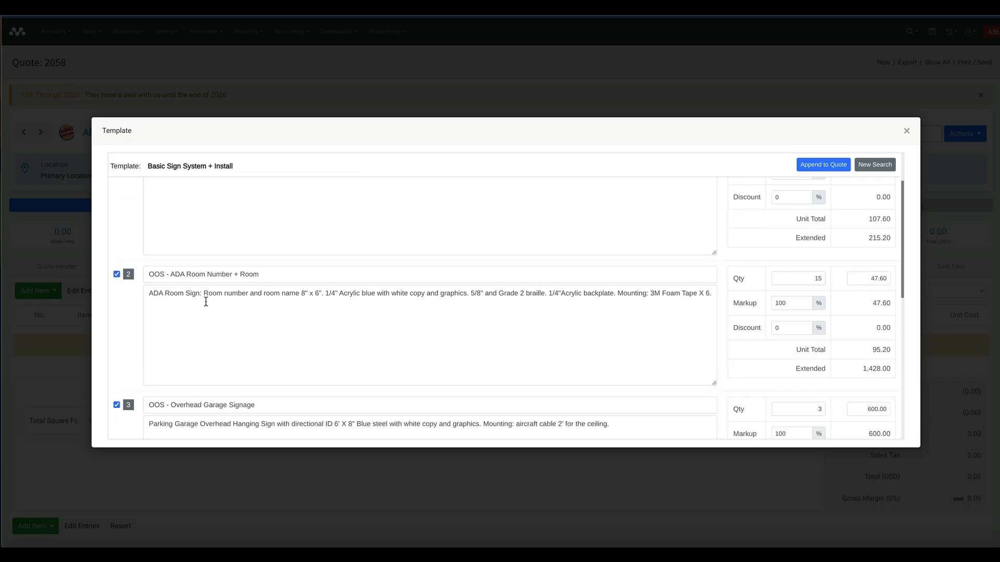
scroll(206, 302, up, 2)
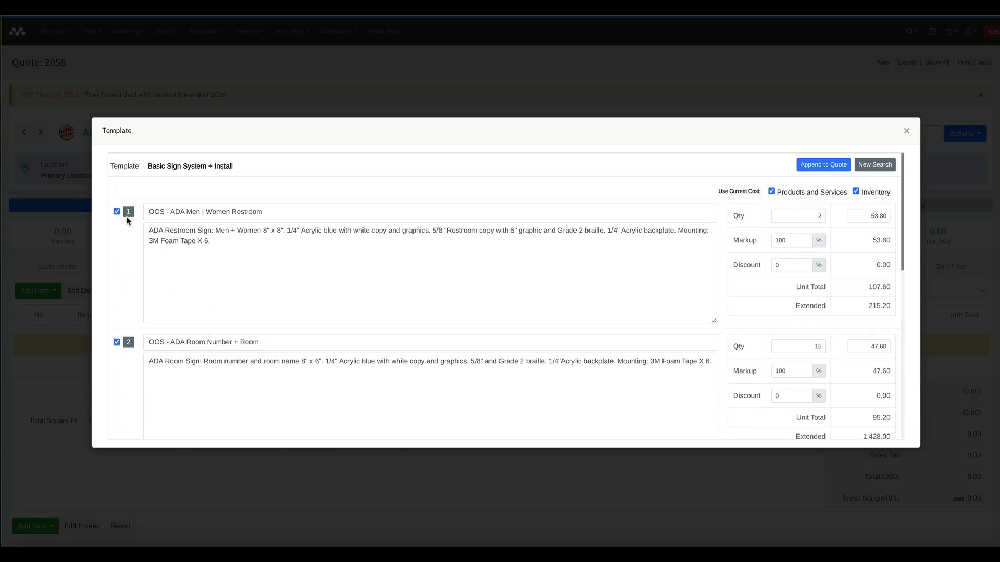
- Deselect the Installer sub-item and the OOS - Overhead Garage Signage item, and append the remaining template items to the quote
click(117, 213)
scroll(127, 290, down, 1)
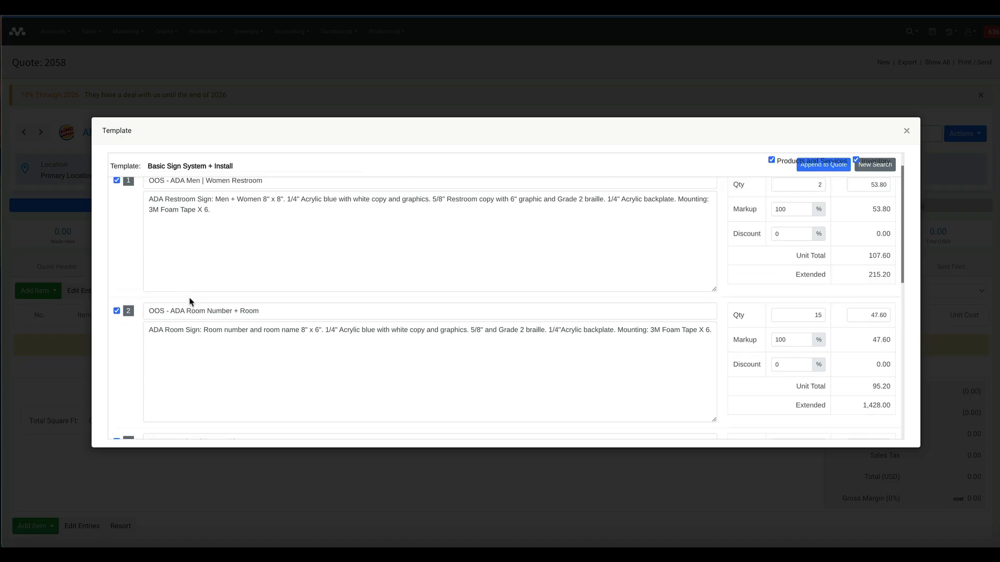
scroll(190, 301, up, 1)
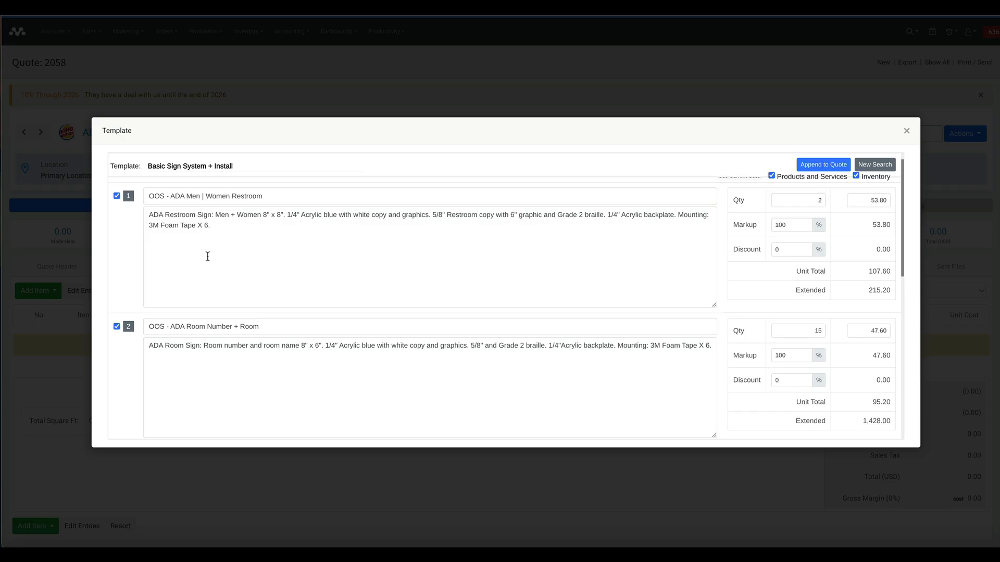
scroll(207, 258, down, 1)
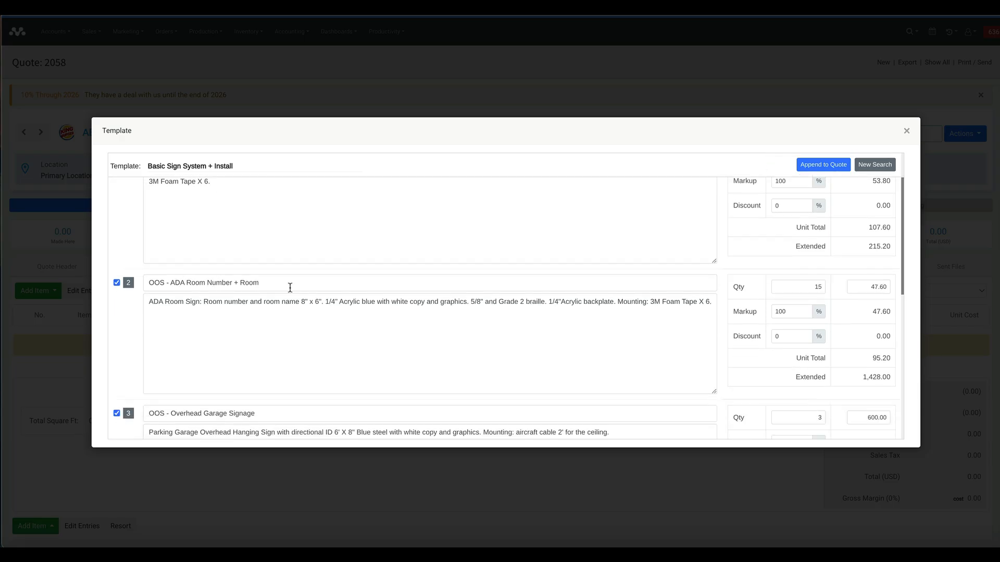
scroll(191, 304, down, 2)
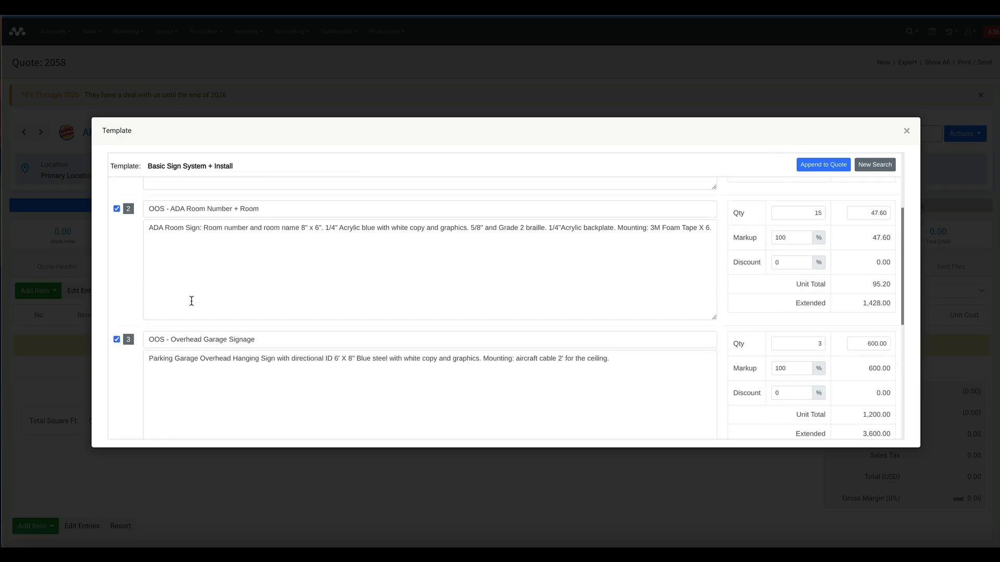
scroll(237, 337, down, 5)
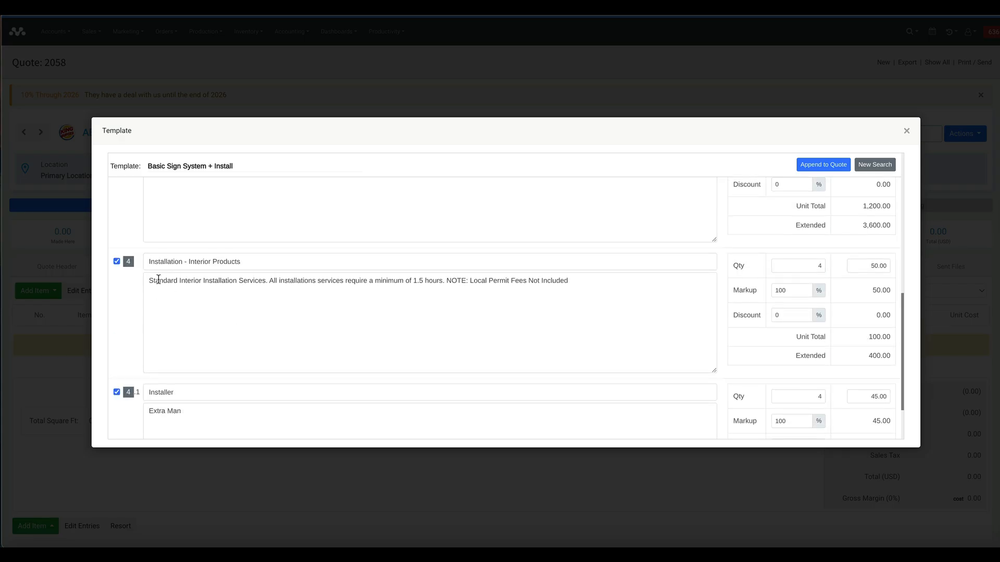
scroll(197, 323, down, 2)
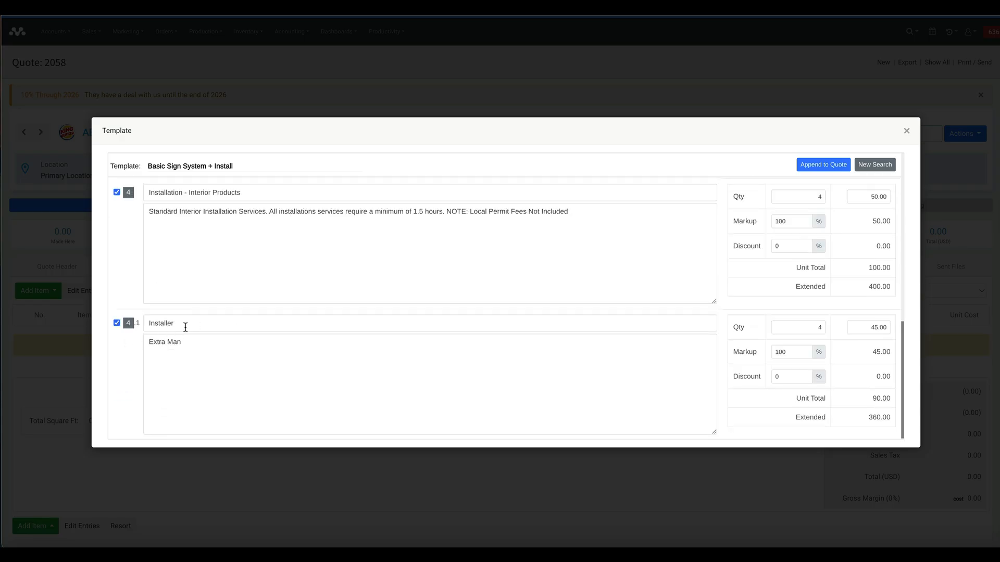
click(116, 323)
scroll(164, 319, up, 7)
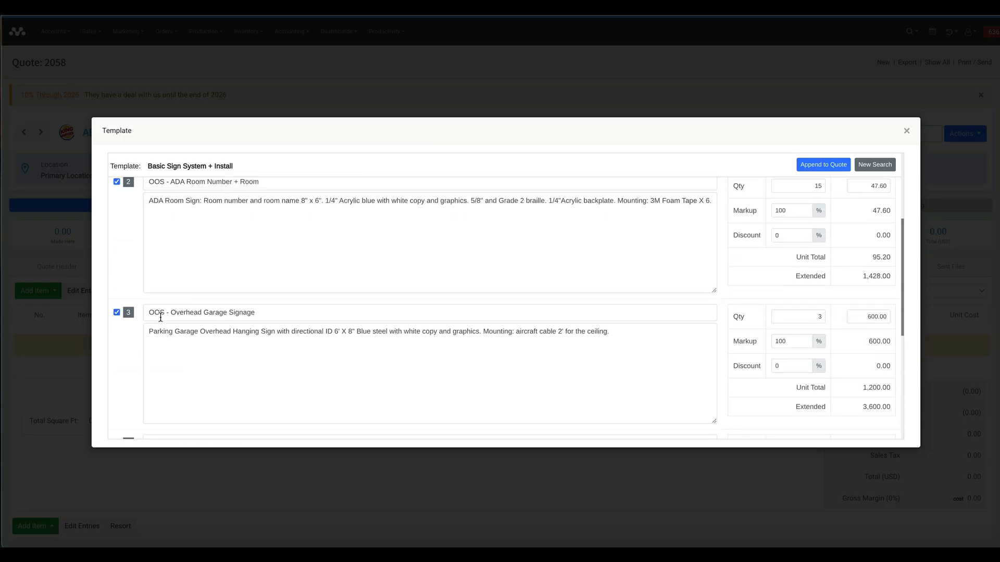
click(117, 313)
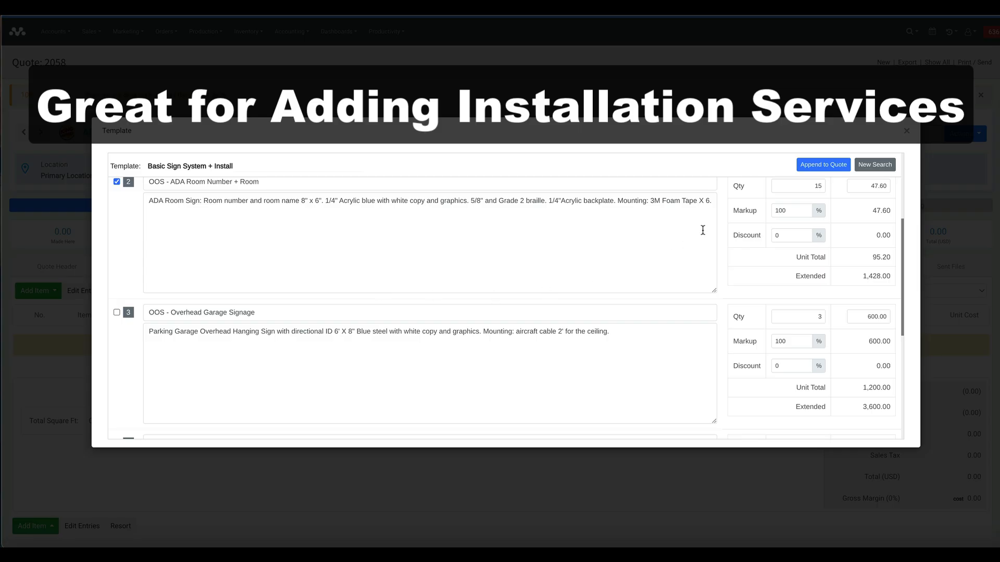
click(823, 165)
click(612, 73)
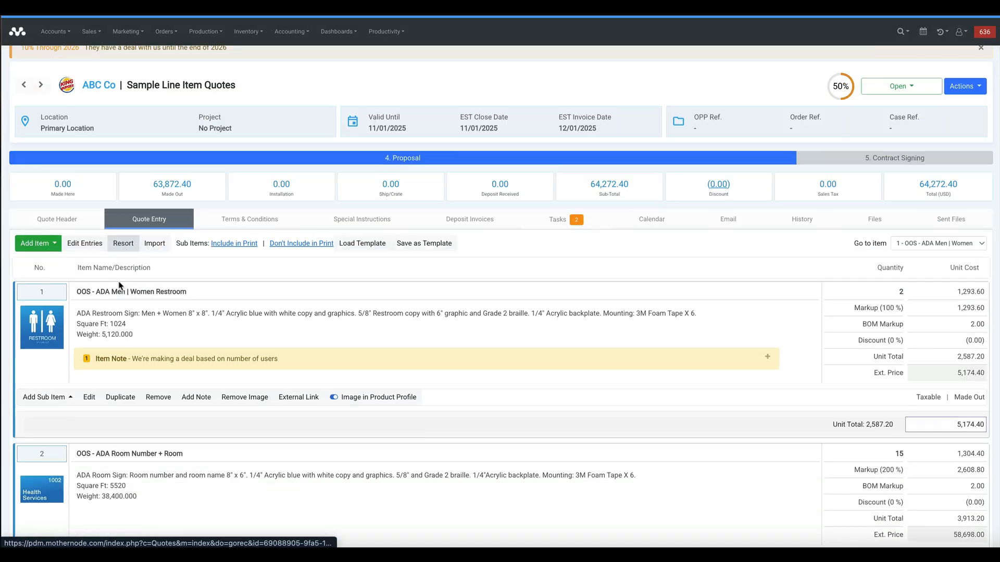
- Review the line items appended from the template, including a look at their editable entries, without changing anything
scroll(119, 285, down, 1)
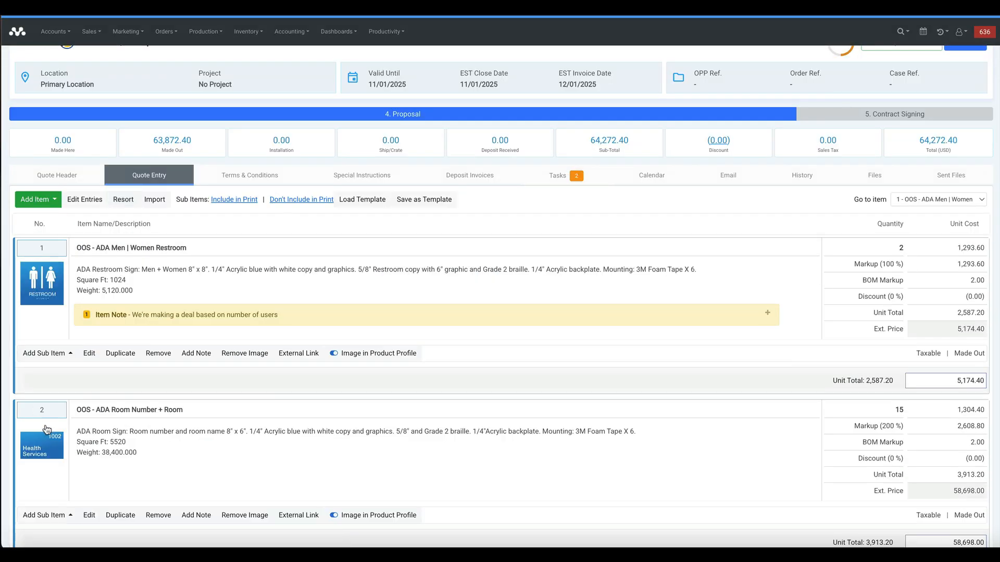
scroll(162, 395, down, 4)
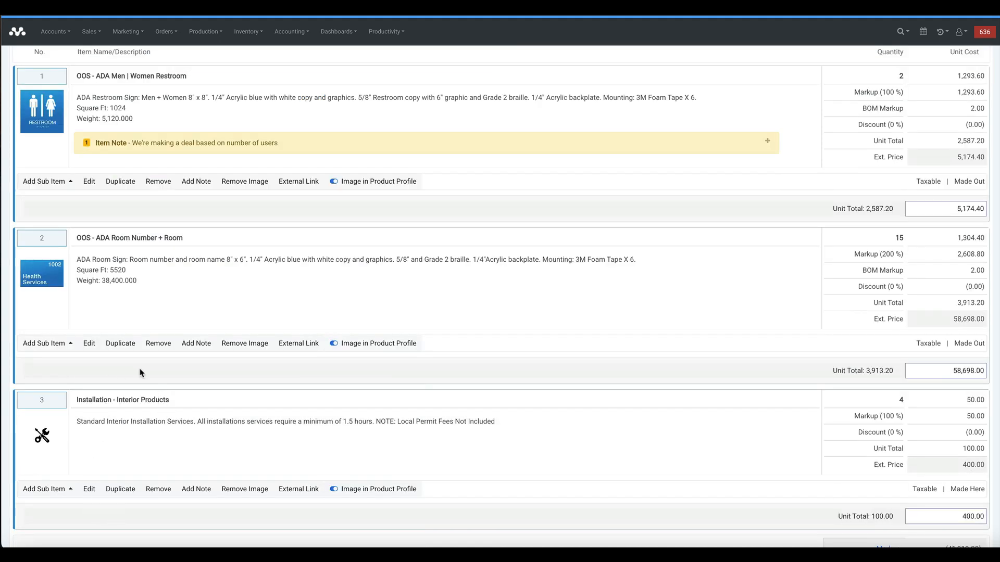
scroll(141, 373, up, 3)
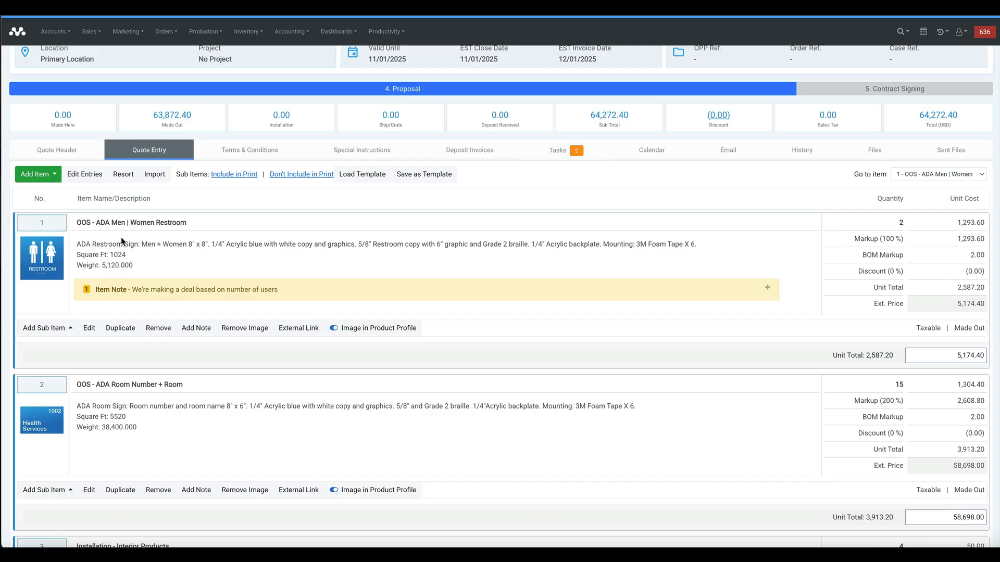
click(96, 175)
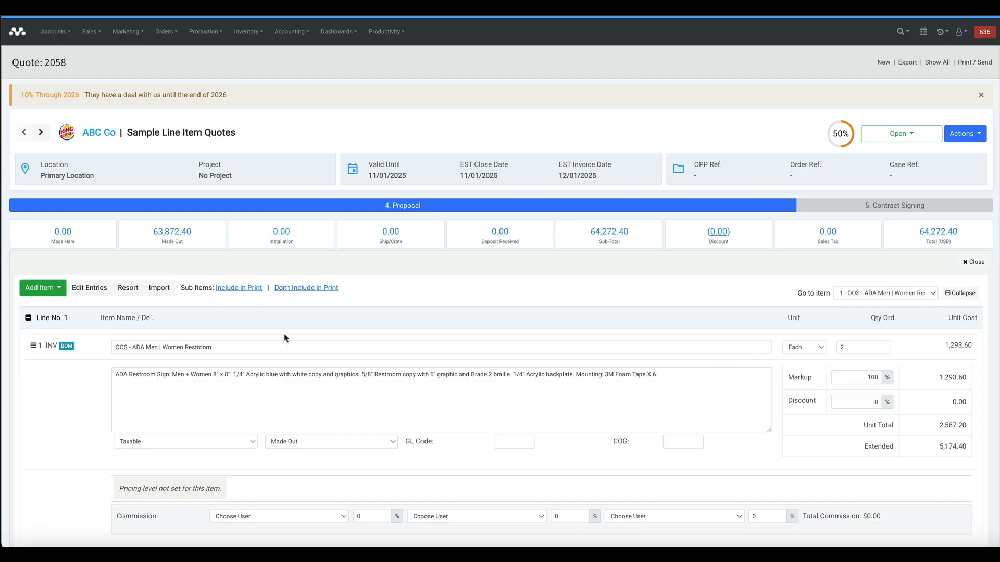
click(973, 262)
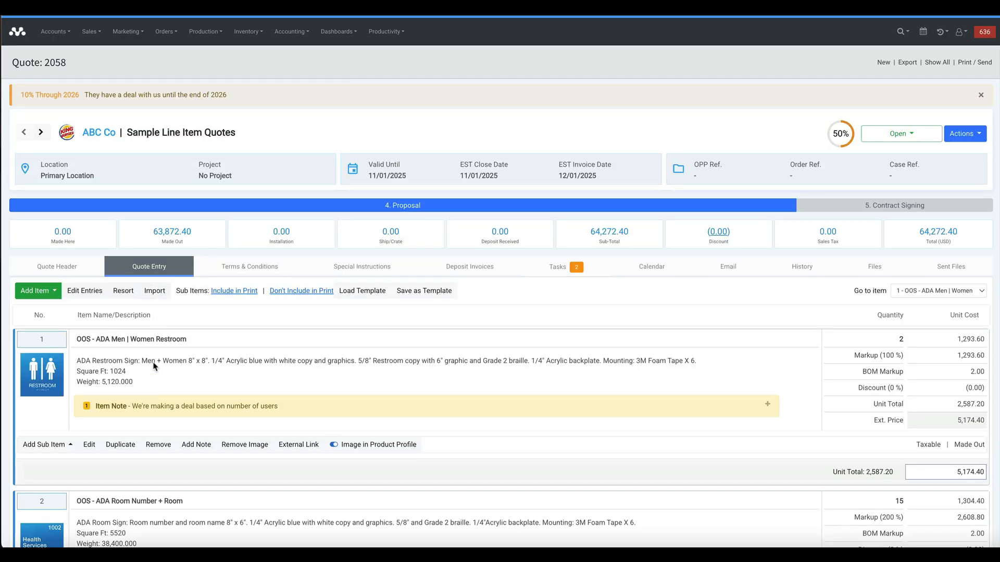
scroll(175, 417, down, 4)
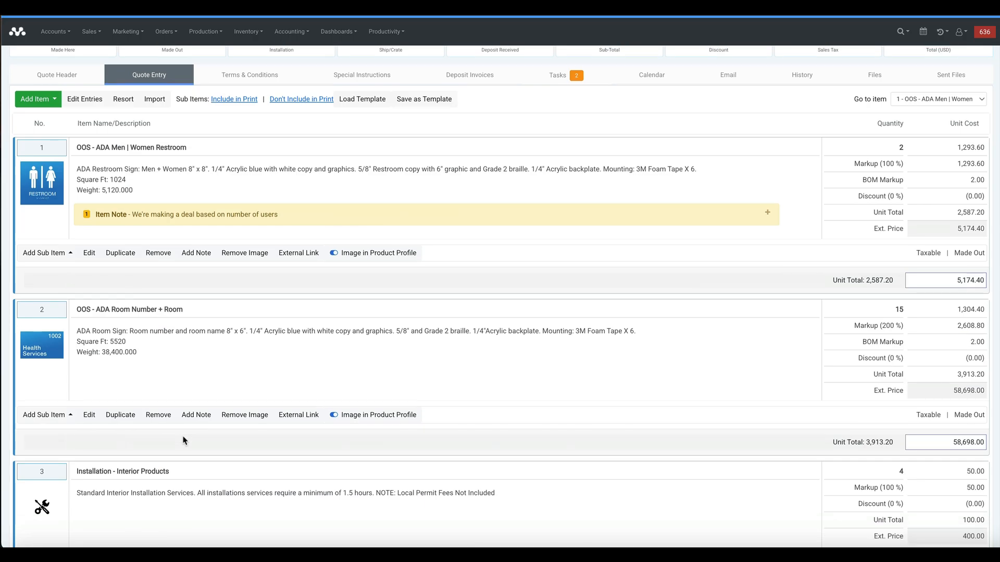
scroll(178, 439, down, 2)
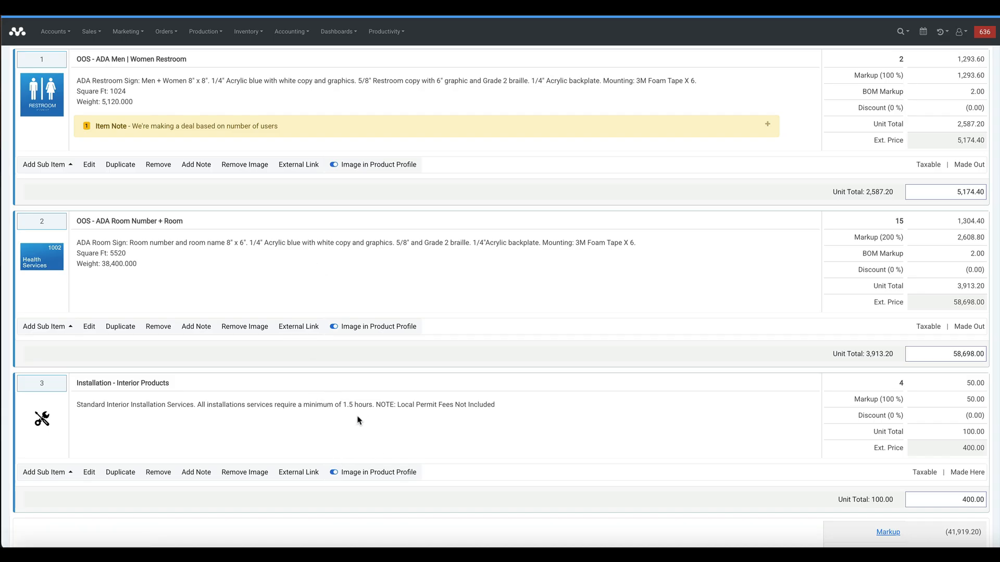
scroll(358, 424, up, 5)
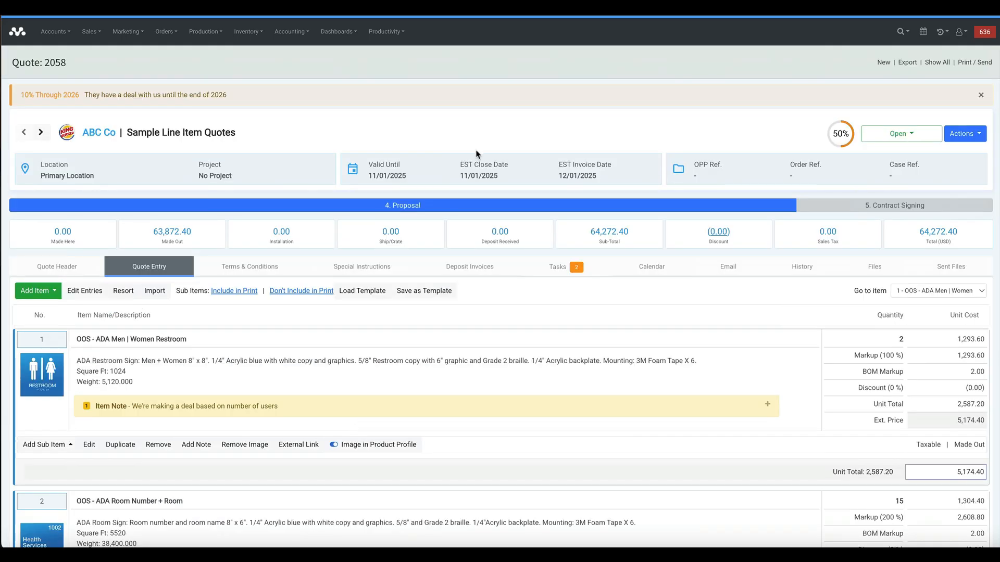
- Print the quote with the signature included and examine the tax exemption line in the printout
click(966, 63)
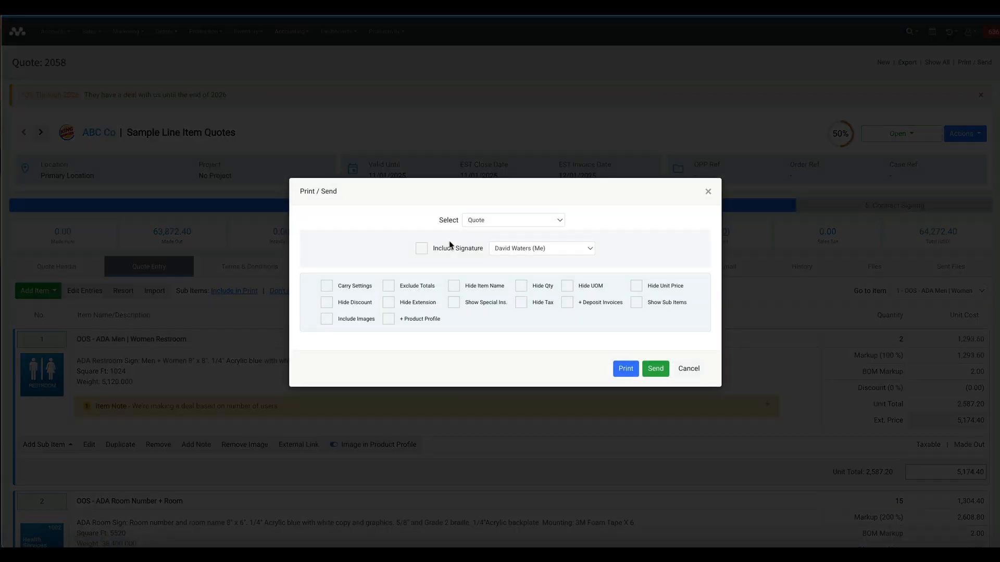
click(450, 248)
click(625, 369)
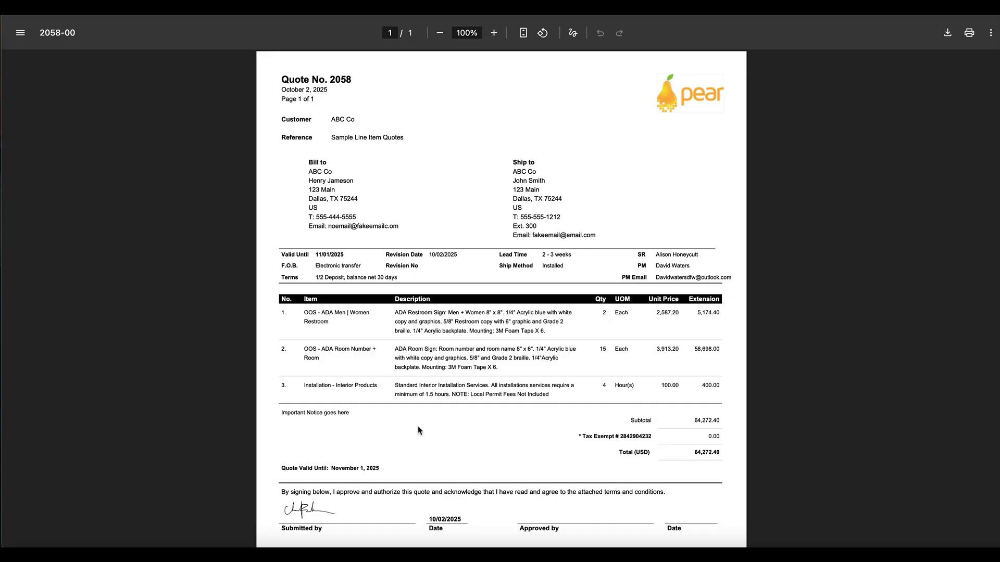
double_click(640, 436)
click(701, 438)
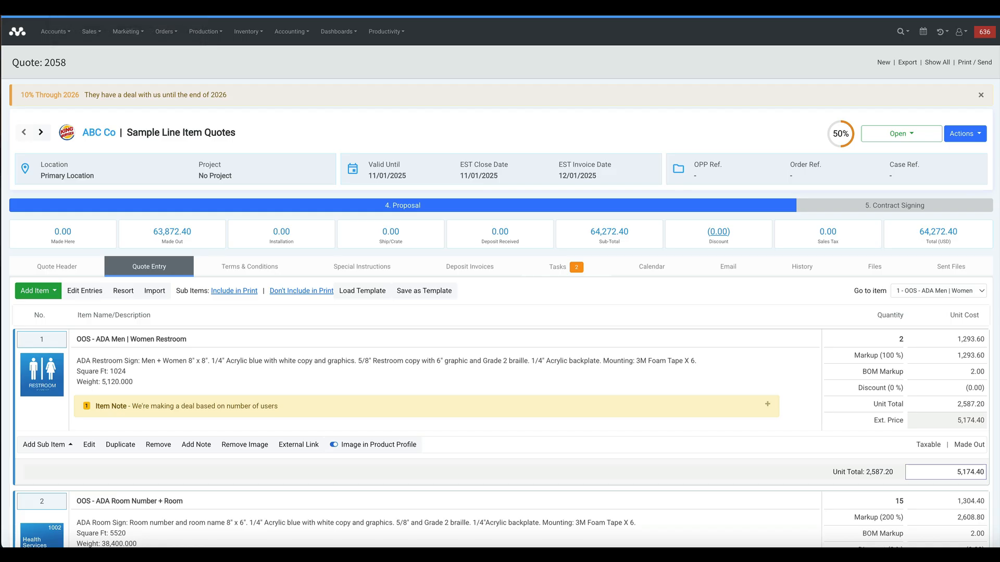
- Print the quote again with images and the product profile included, and look over the printed line items
click(968, 63)
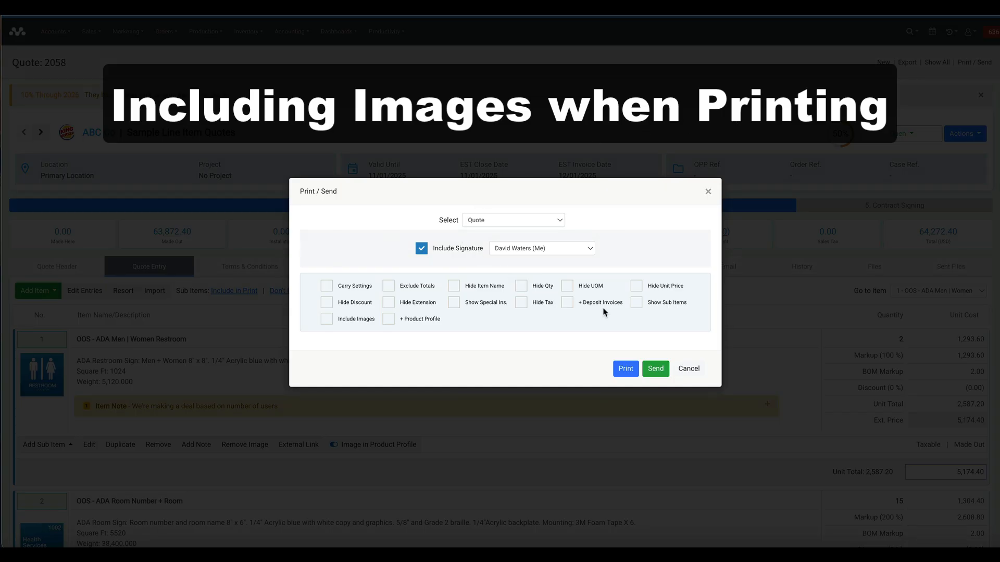
click(326, 321)
click(388, 321)
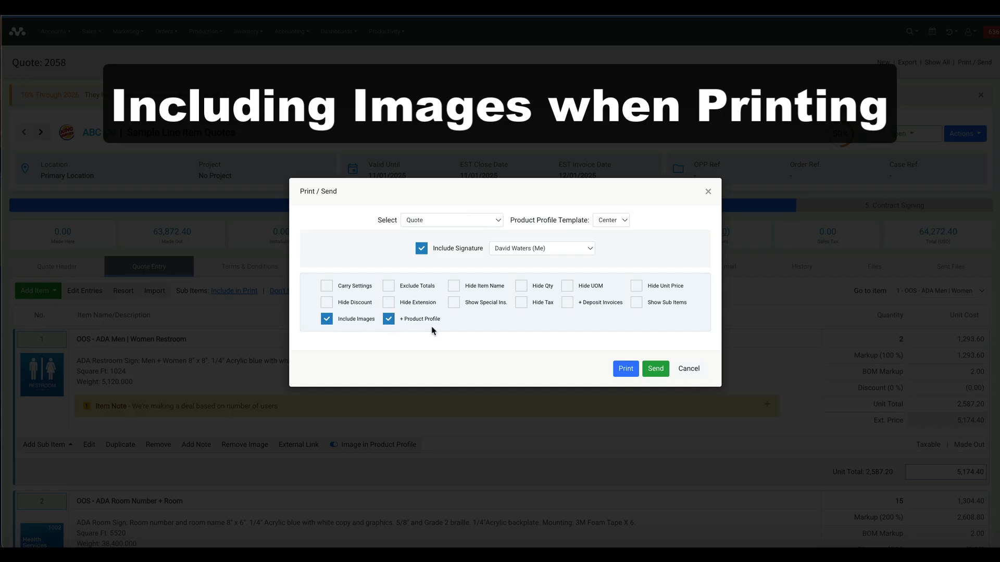
click(626, 369)
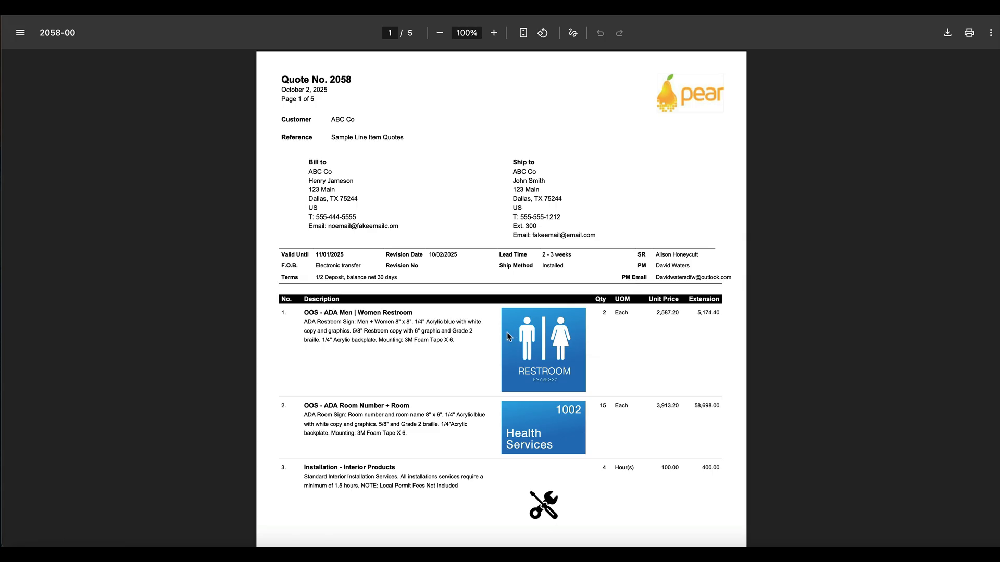
scroll(507, 333, down, 2)
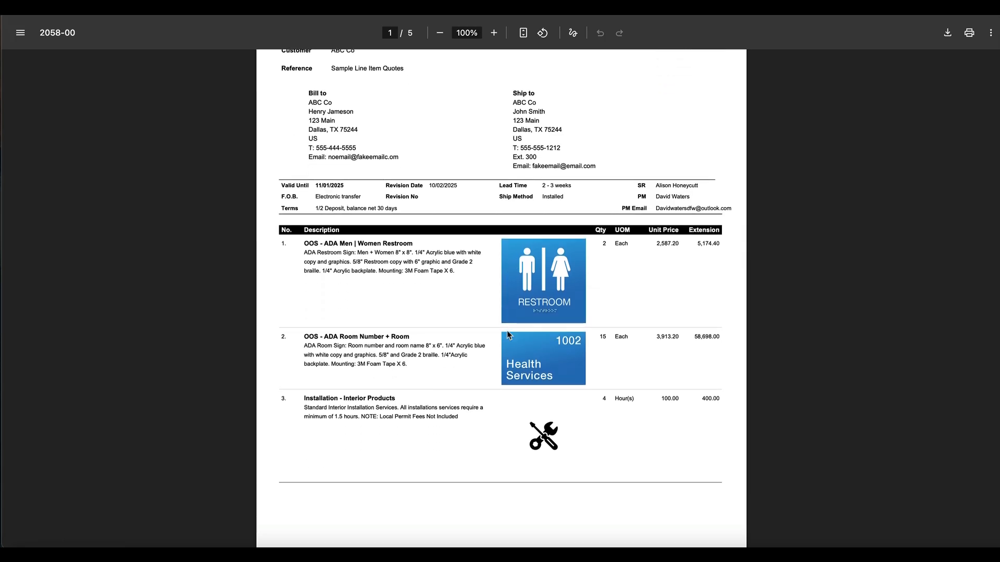
- Read through the printed quote's line items with images, the totals and signature page, and the restroom sign's product profile page
scroll(508, 332, down, 2)
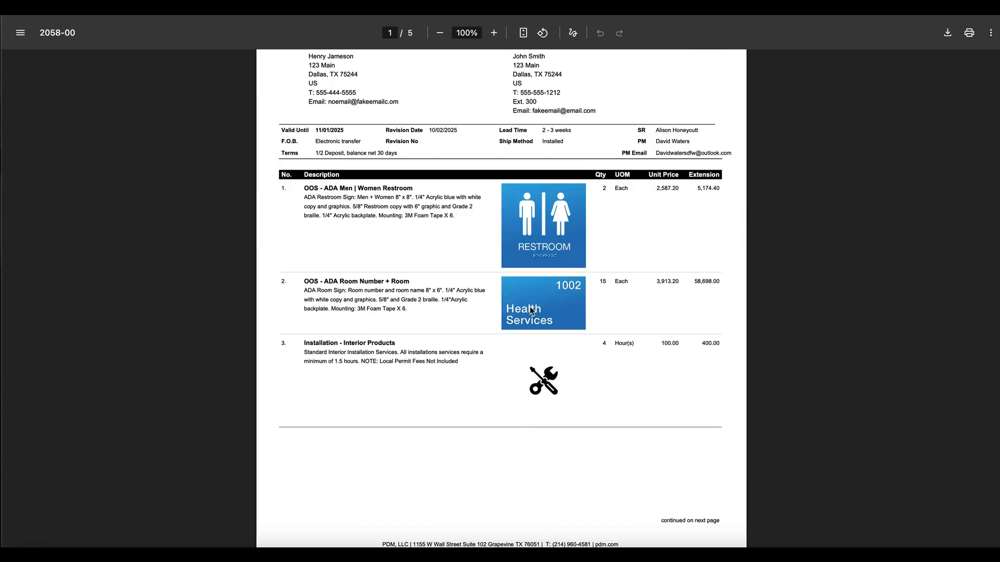
scroll(522, 308, down, 5)
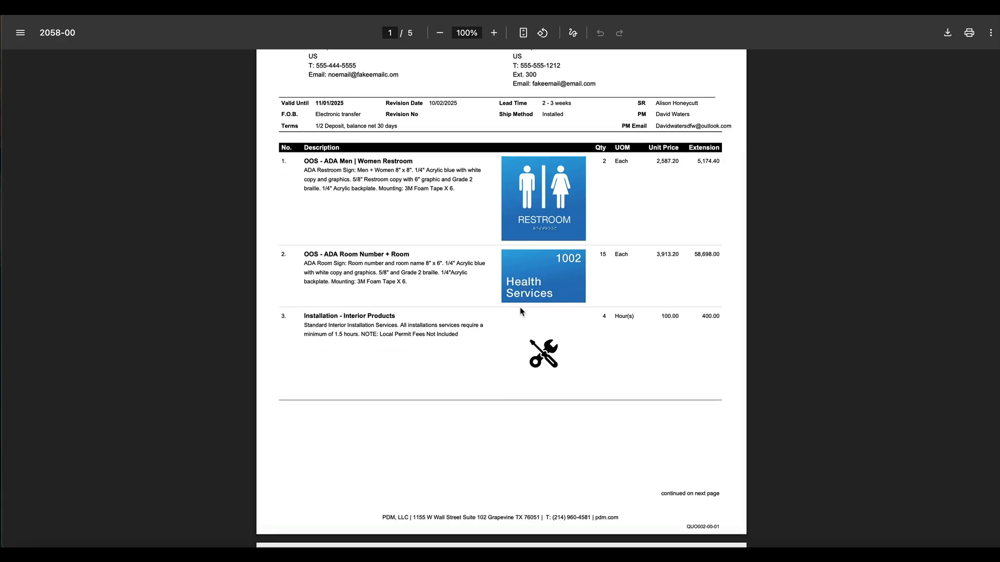
scroll(519, 311, down, 3)
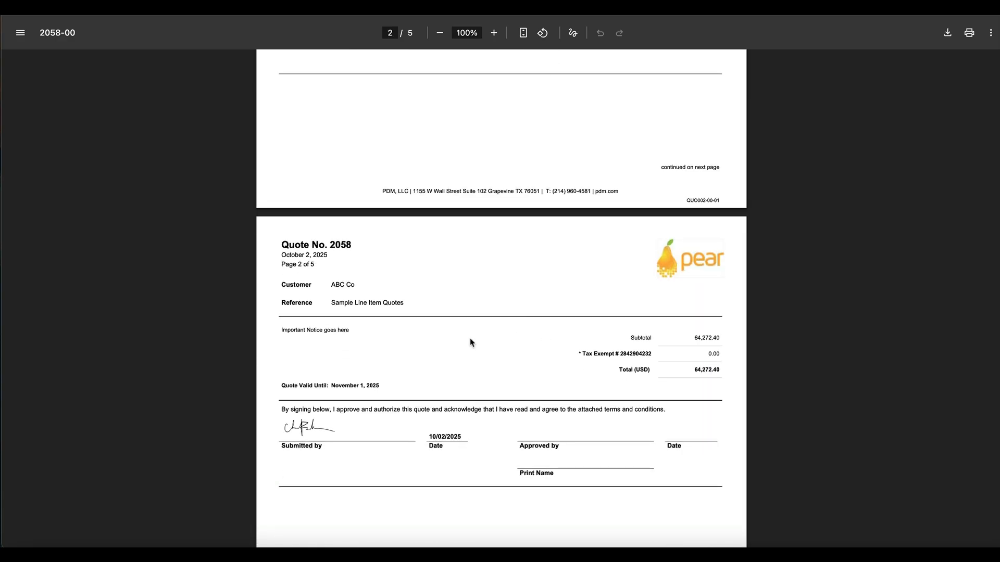
scroll(452, 359, up, 1)
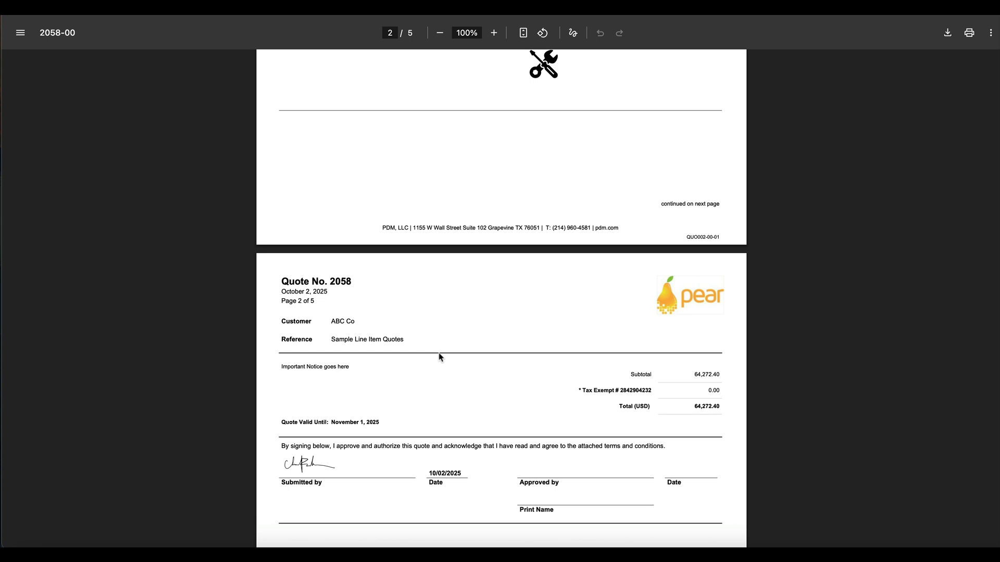
scroll(439, 354, down, 2)
scroll(439, 354, down, 4)
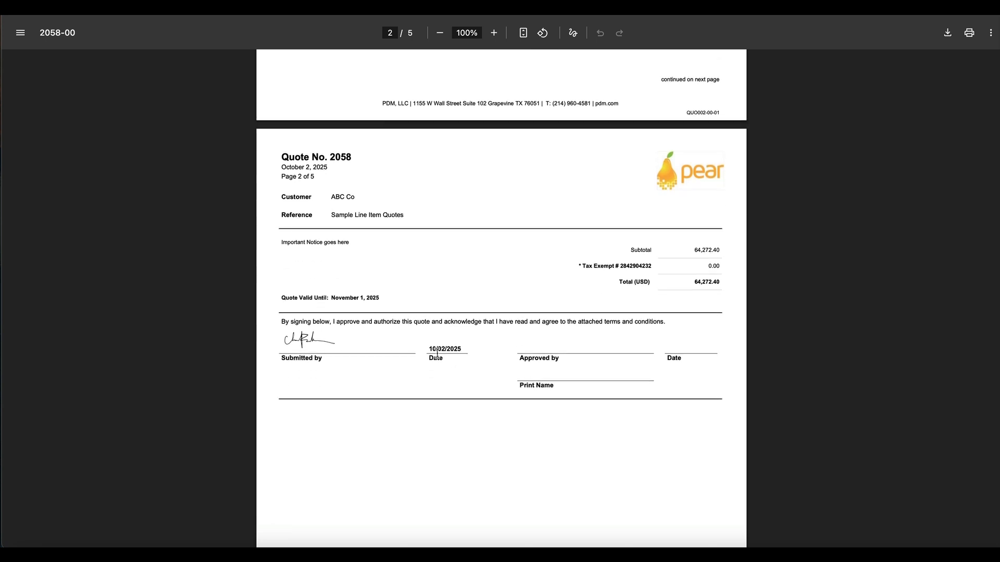
scroll(439, 357, down, 5)
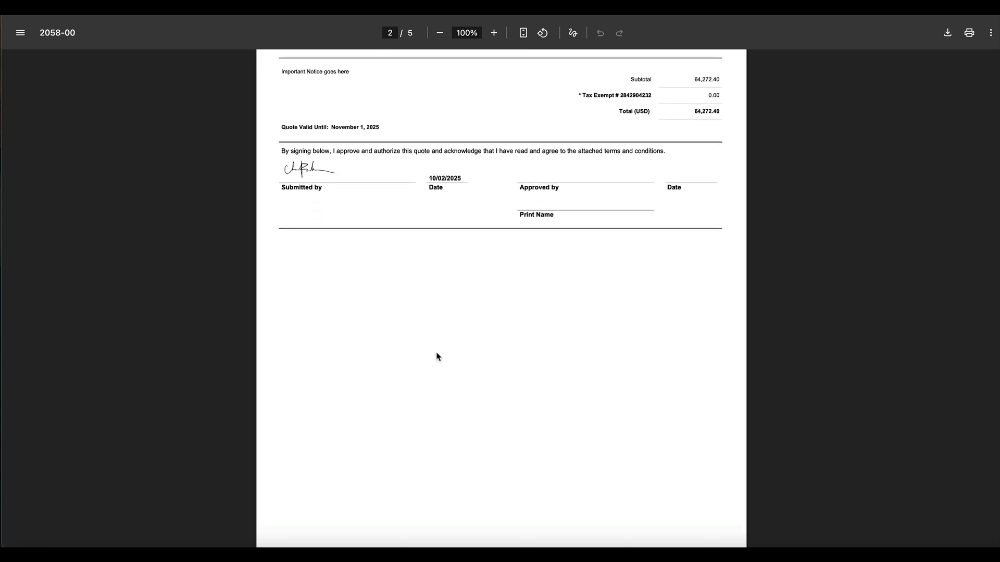
scroll(438, 357, down, 4)
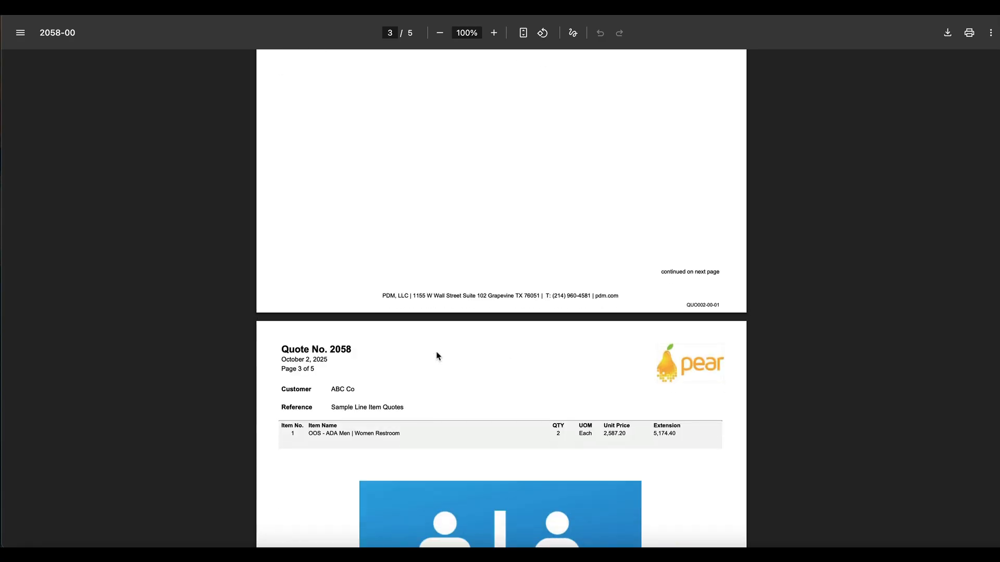
scroll(339, 356, down, 2)
scroll(338, 356, down, 3)
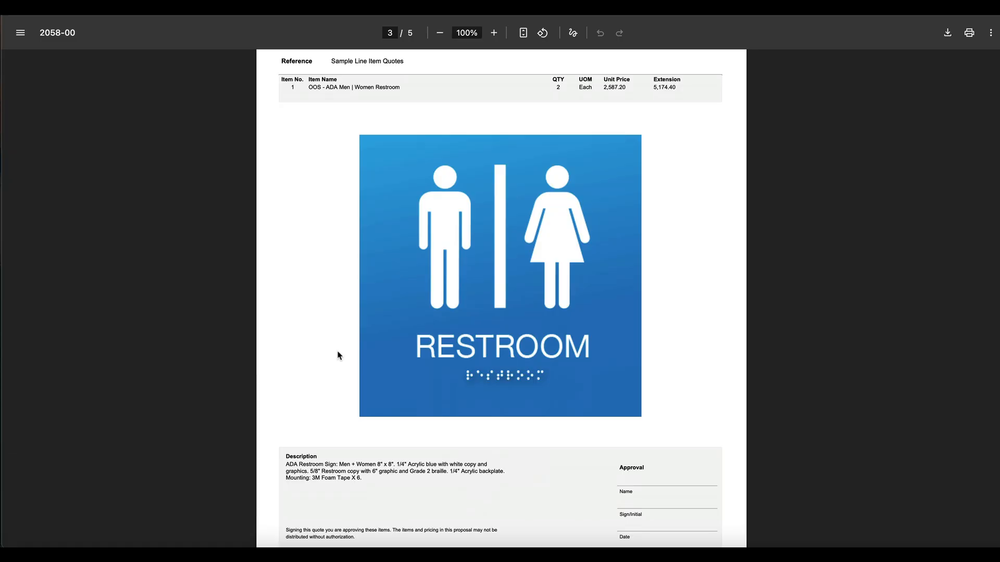
- Compare the quote's main approval section with the approval areas on the restroom and room number sign profile pages
scroll(532, 267, up, 12)
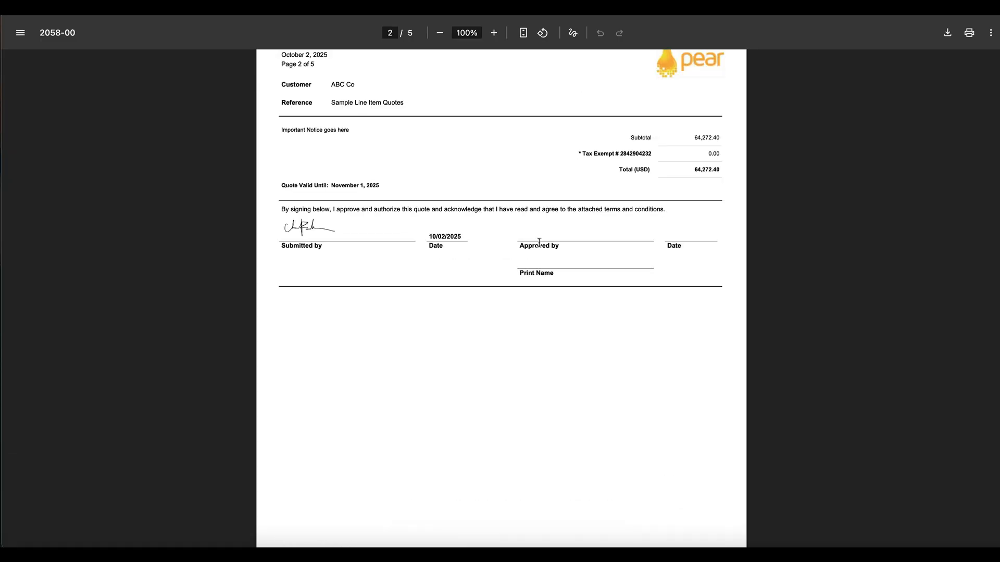
scroll(528, 298, down, 3)
scroll(527, 298, down, 12)
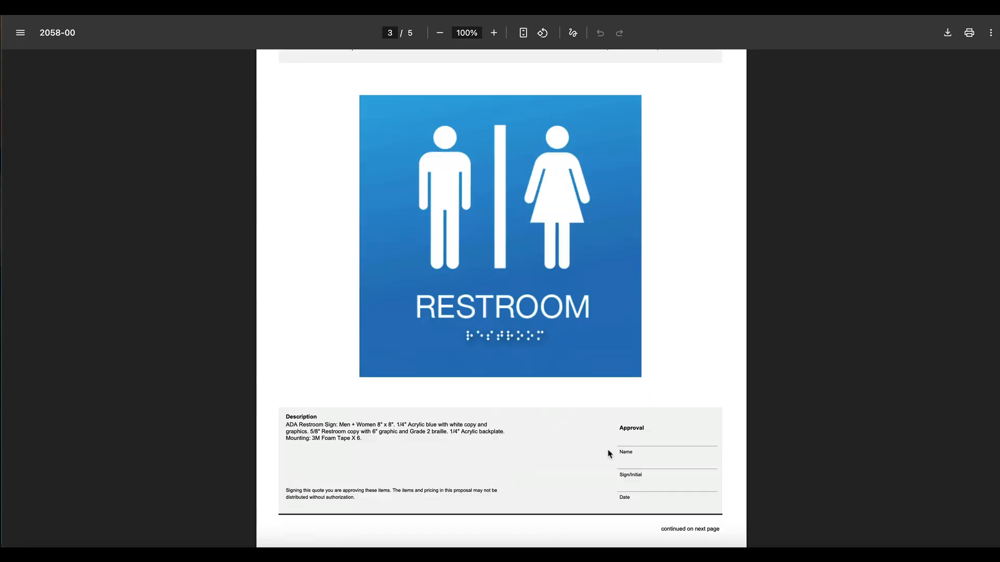
scroll(474, 347, down, 10)
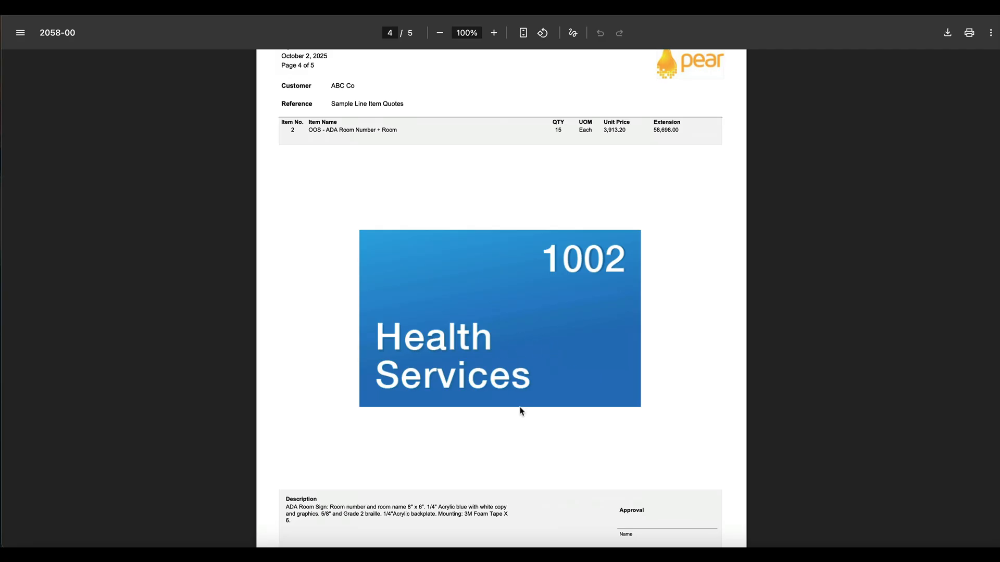
scroll(520, 411, down, 1)
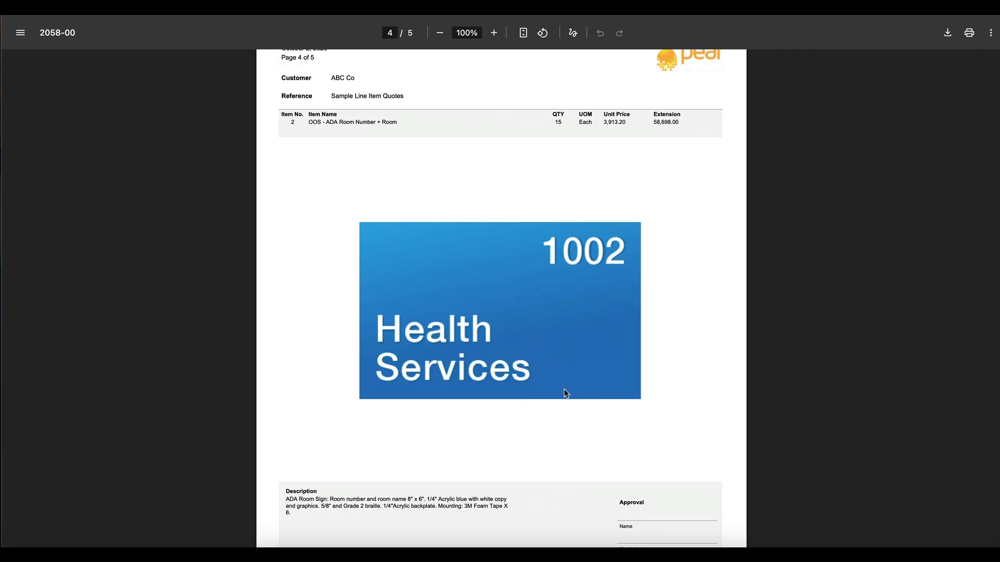
scroll(564, 389, up, 5)
scroll(495, 368, up, 6)
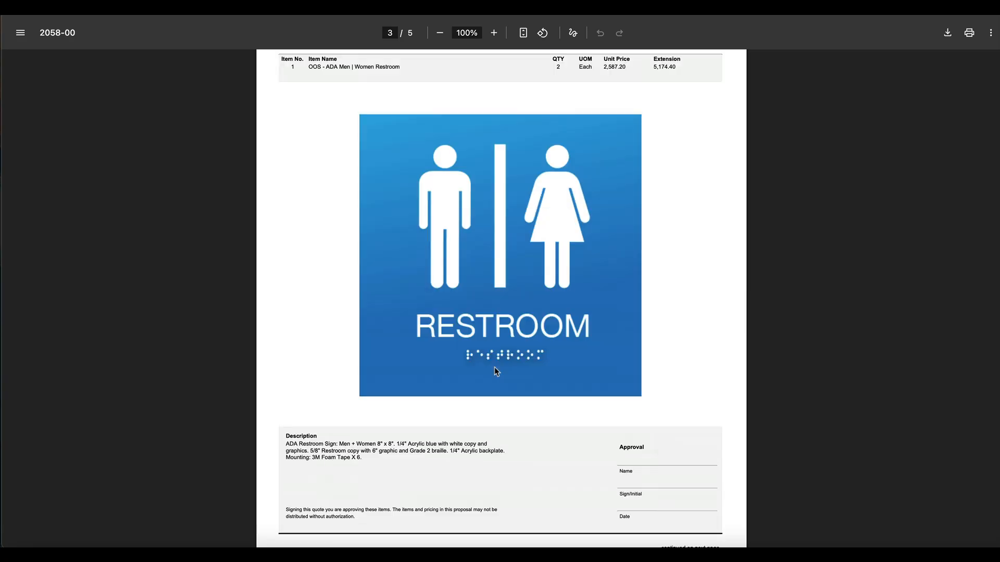
scroll(495, 367, up, 9)
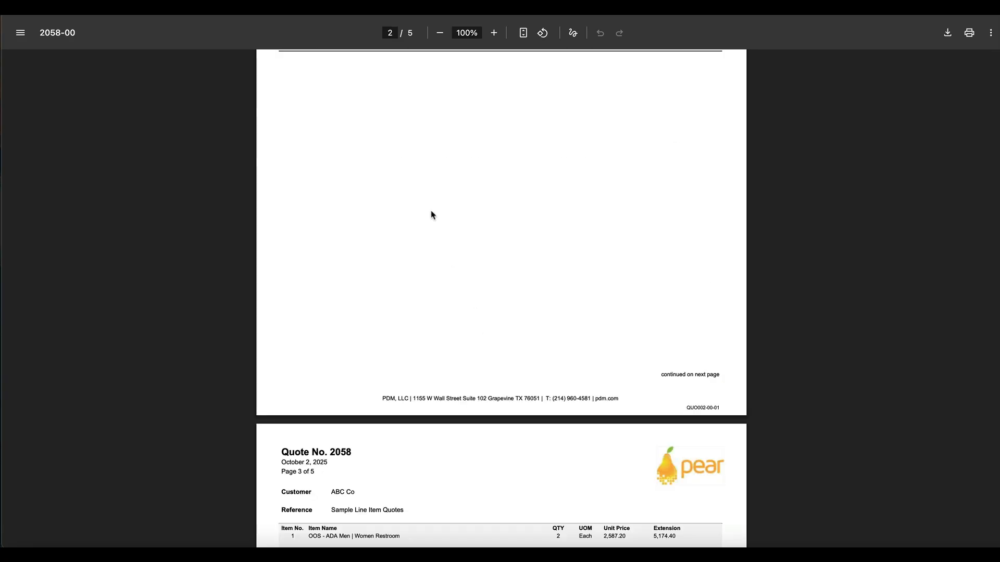
scroll(422, 229, up, 5)
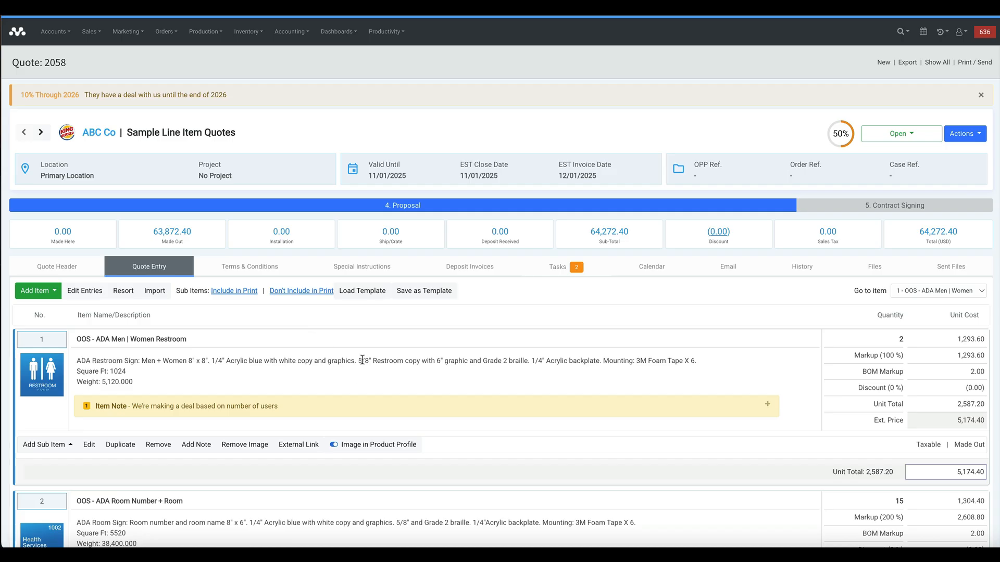
- Save the quote's line items as a template named "New Template" and close the template dialog
scroll(365, 359, down, 3)
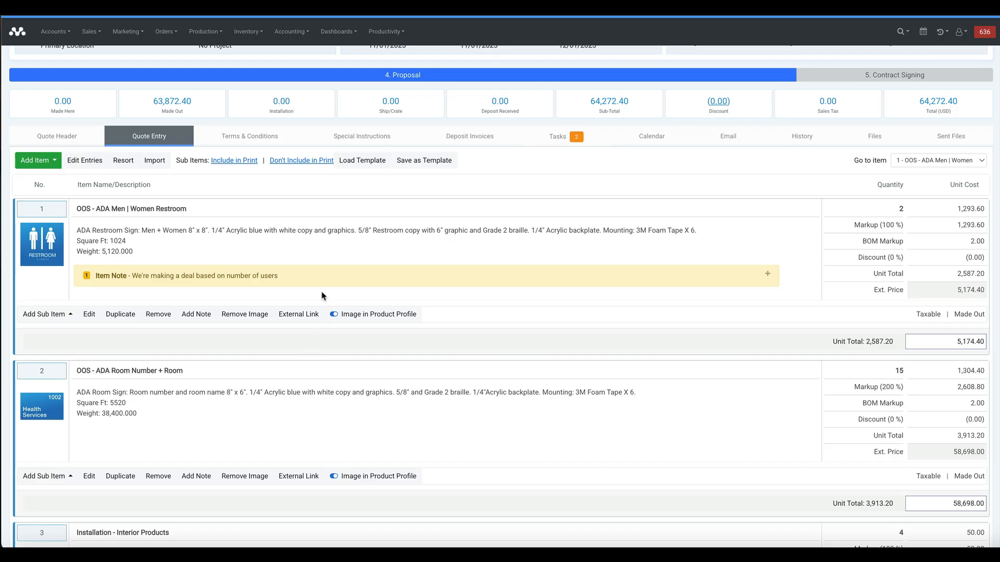
click(419, 163)
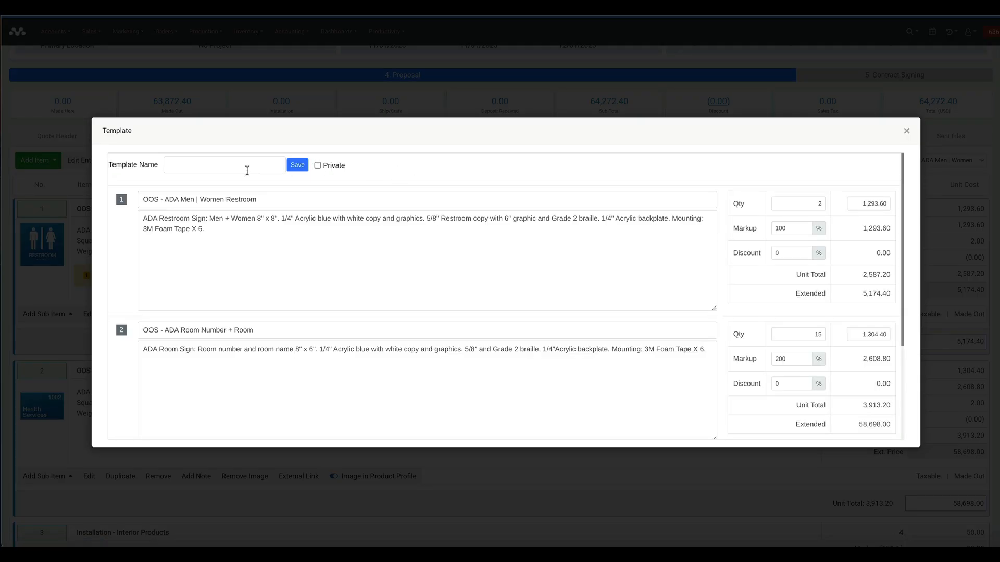
text(New Template)
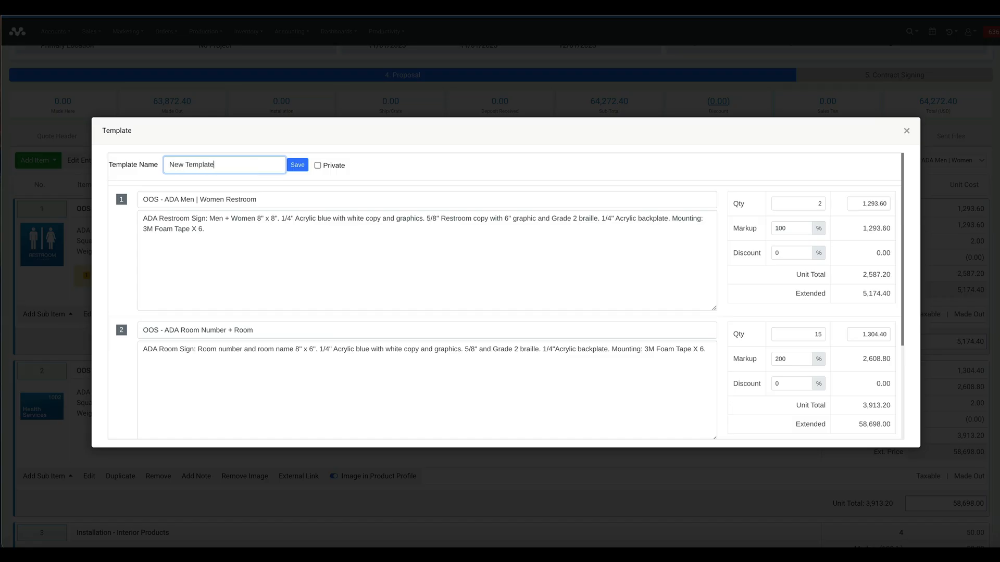
click(298, 165)
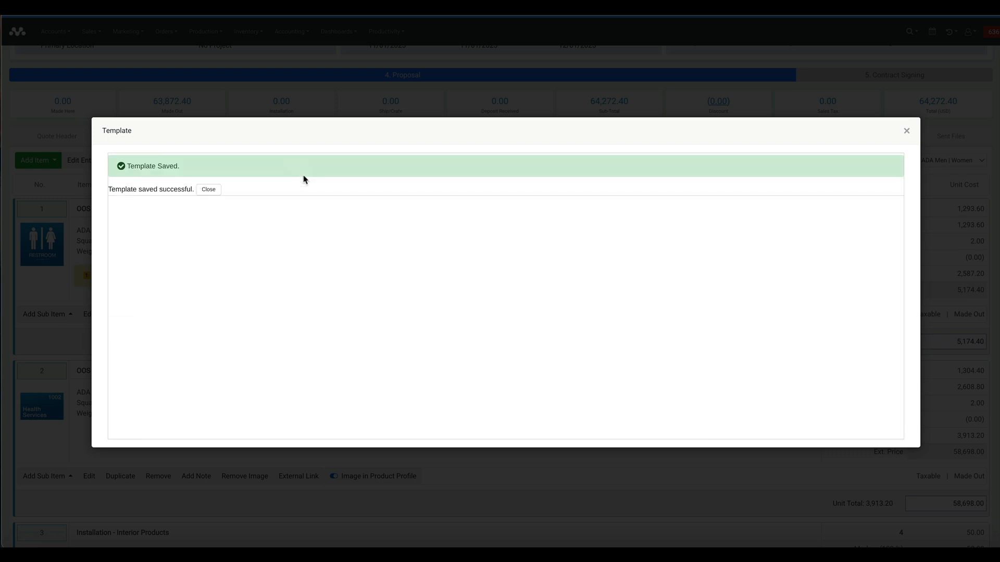
click(206, 191)
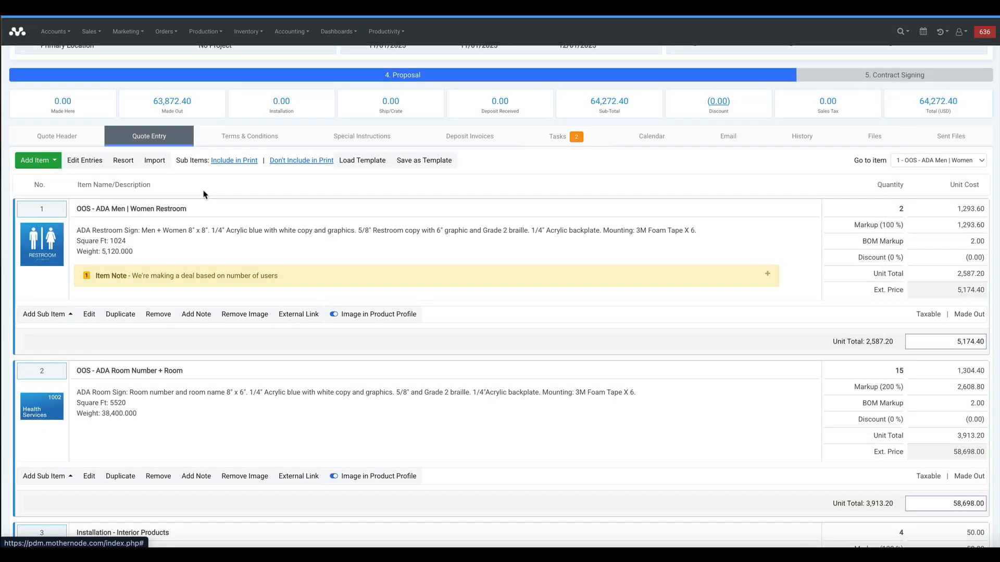
- Search the saved templates for "new tem" and load the New Template belonging to ABC Co
click(368, 161)
click(274, 170)
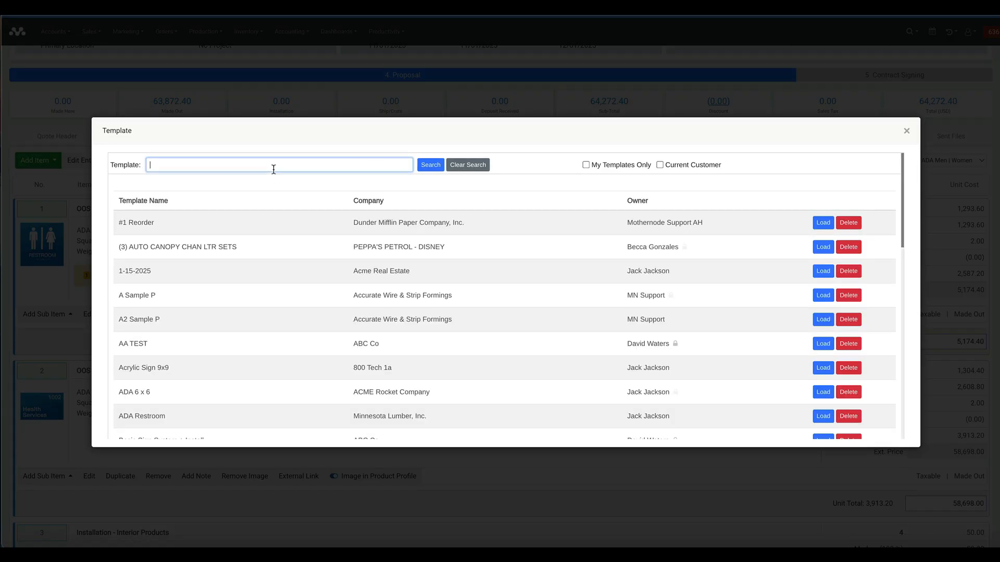
text(new tem)
click(424, 168)
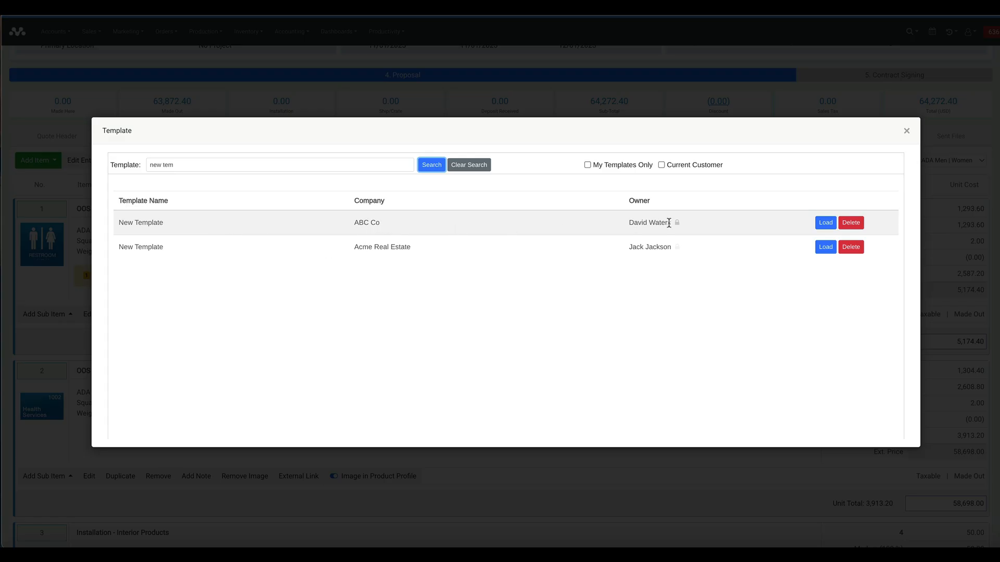
click(822, 222)
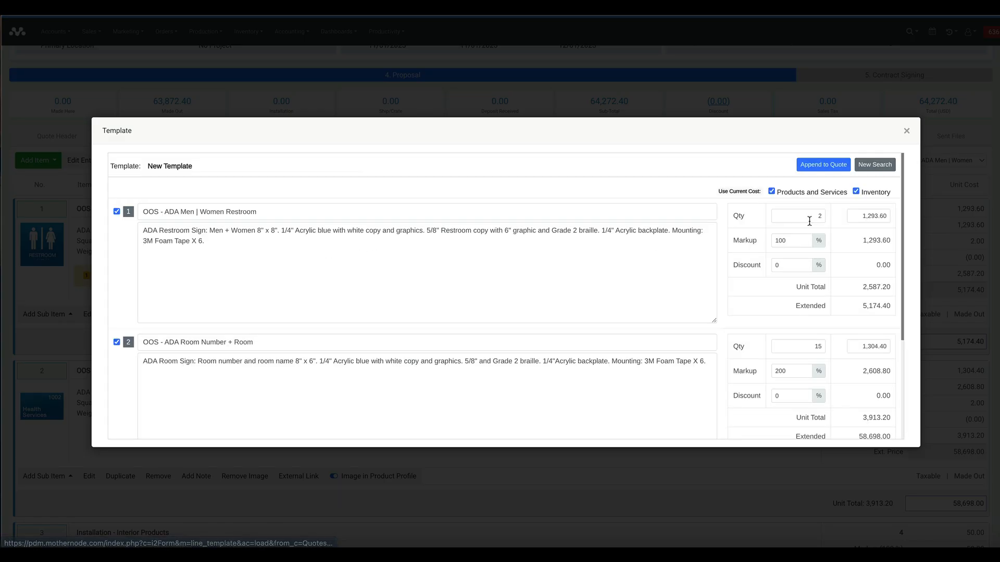
- Review the items in the loaded template and deselect the OOS - ADA Men | Women Restroom item
scroll(159, 229, down, 3)
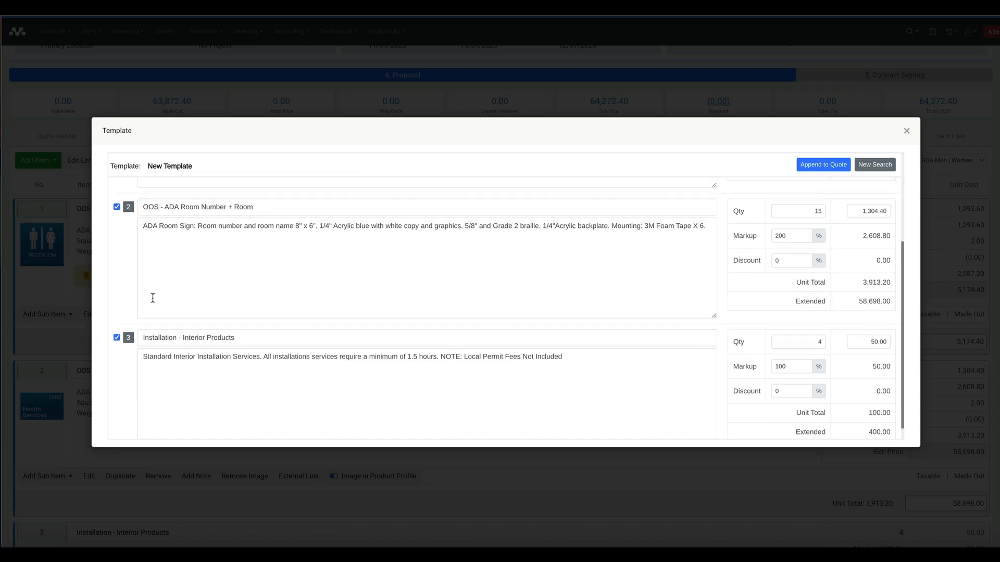
scroll(161, 290, up, 3)
scroll(156, 344, down, 3)
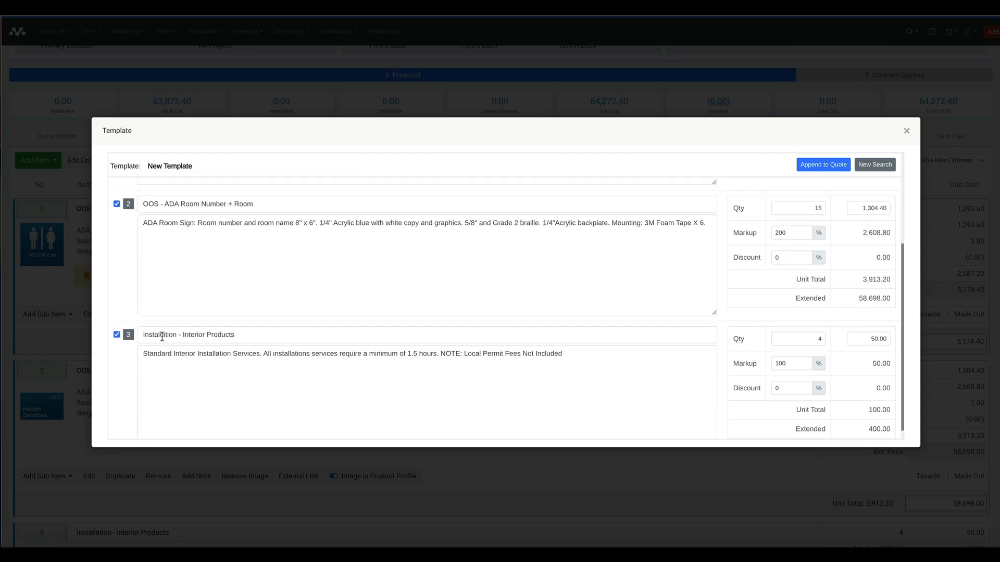
scroll(213, 295, up, 3)
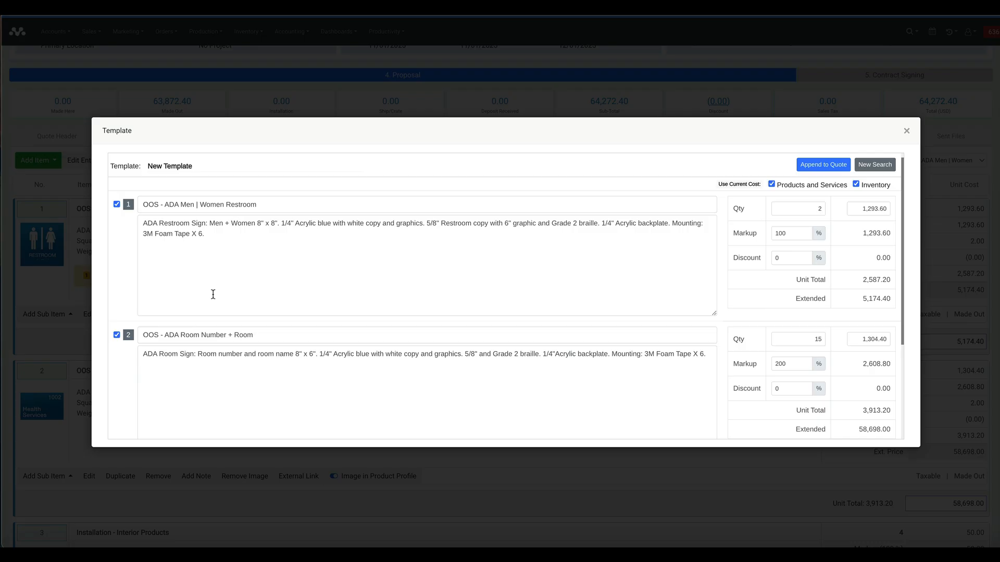
scroll(213, 295, up, 1)
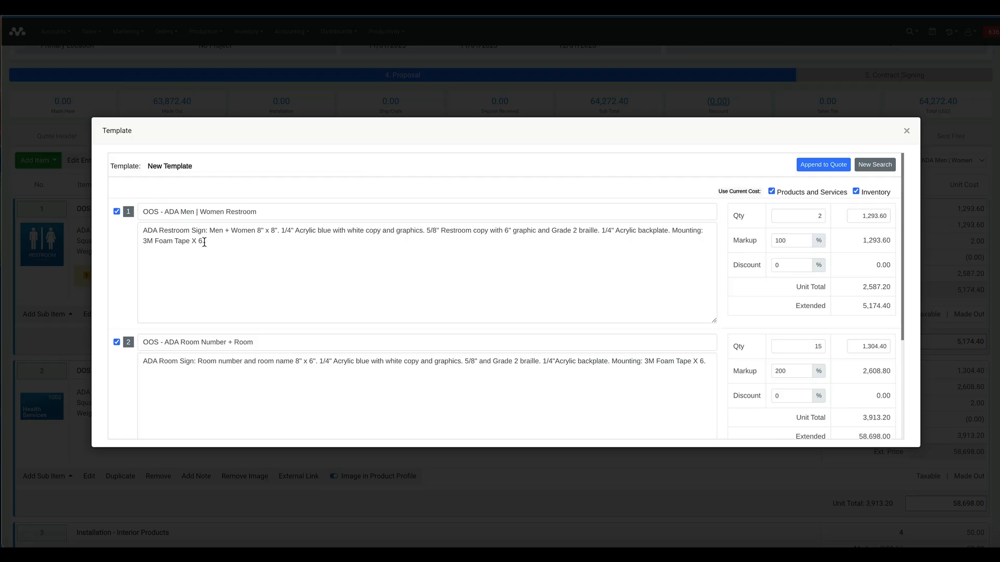
scroll(254, 334, down, 3)
scroll(245, 276, up, 3)
scroll(134, 276, down, 1)
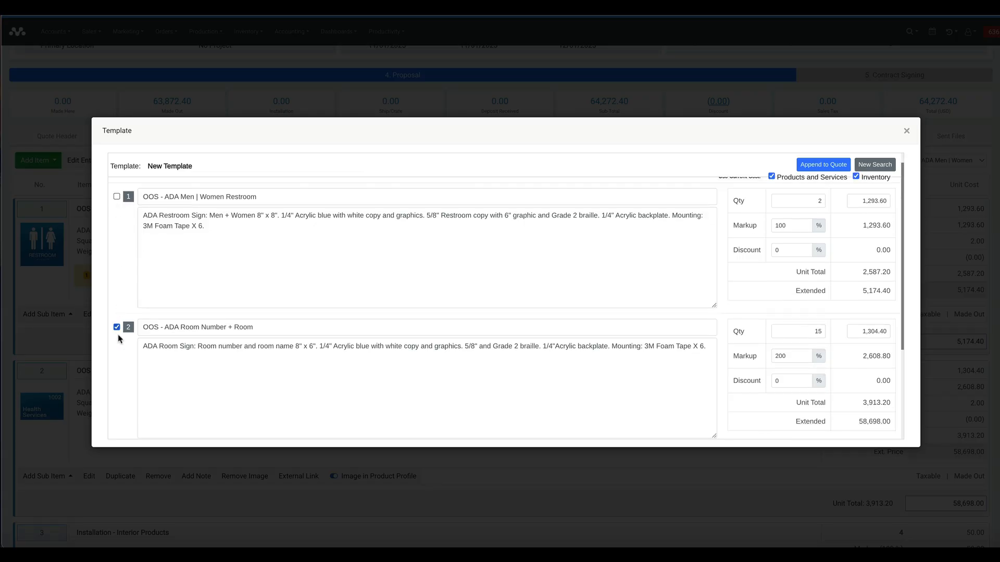
scroll(127, 342, down, 2)
scroll(221, 291, up, 2)
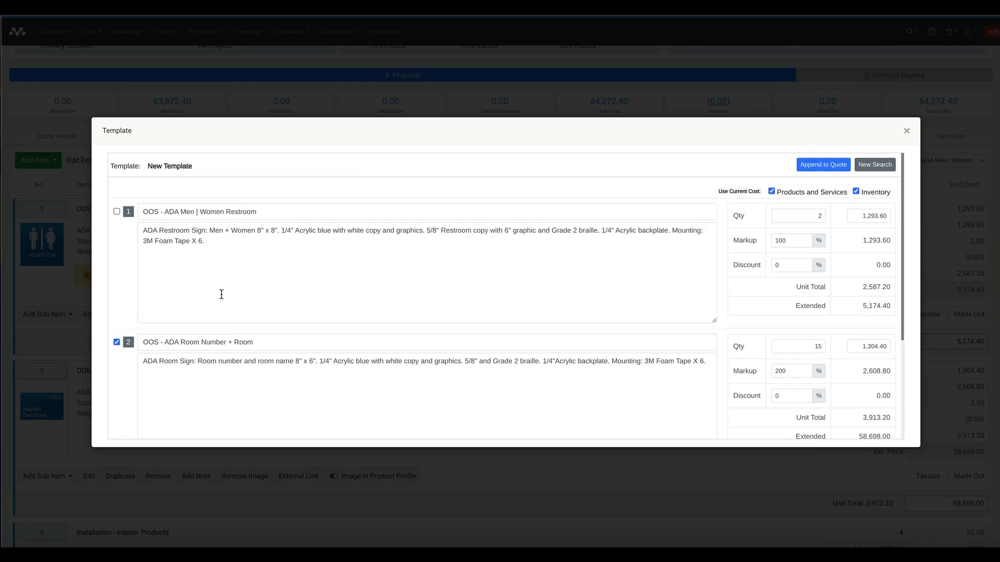